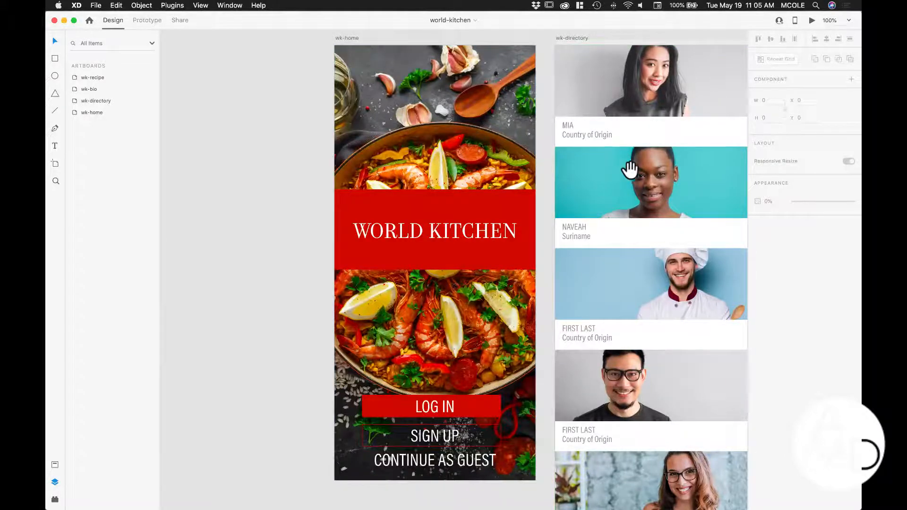
- Try extending the wk-directory repeat grid down to a height of about 2183 and adjusting its row spacing, and undo it
left_click_drag(628, 165, 446, 170)
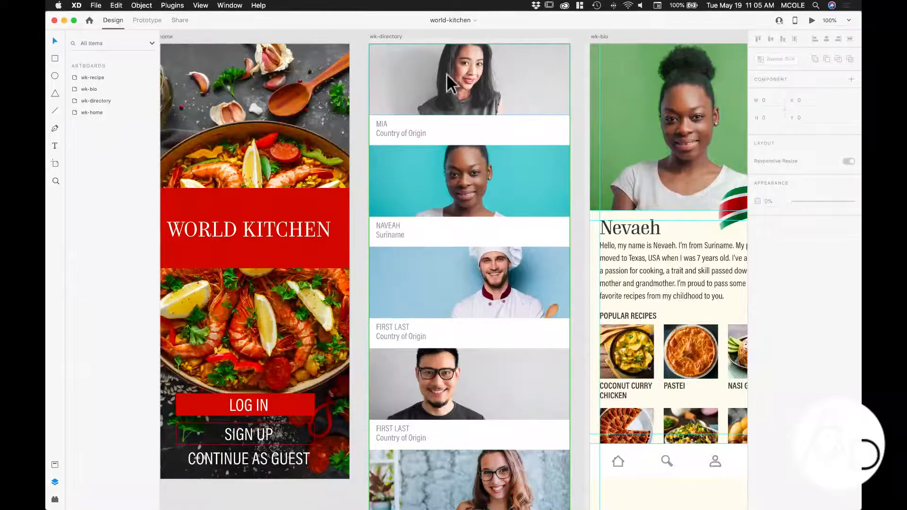
left_click(473, 71)
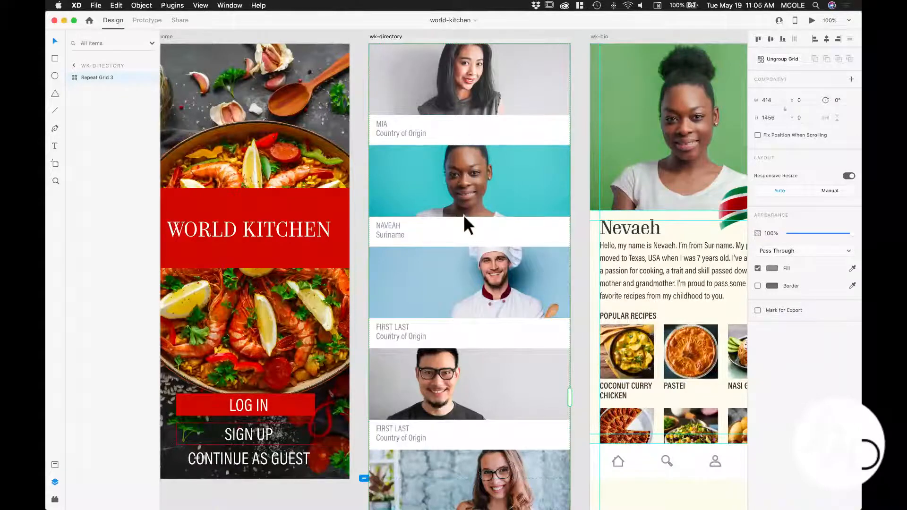
left_click_drag(462, 233, 460, 163)
mouse_move(463, 304)
left_mouse_down()
mouse_move(461, 158)
mouse_move(446, 157)
mouse_move(445, 136)
left_mouse_up()
left_click_drag(439, 318, 448, 172)
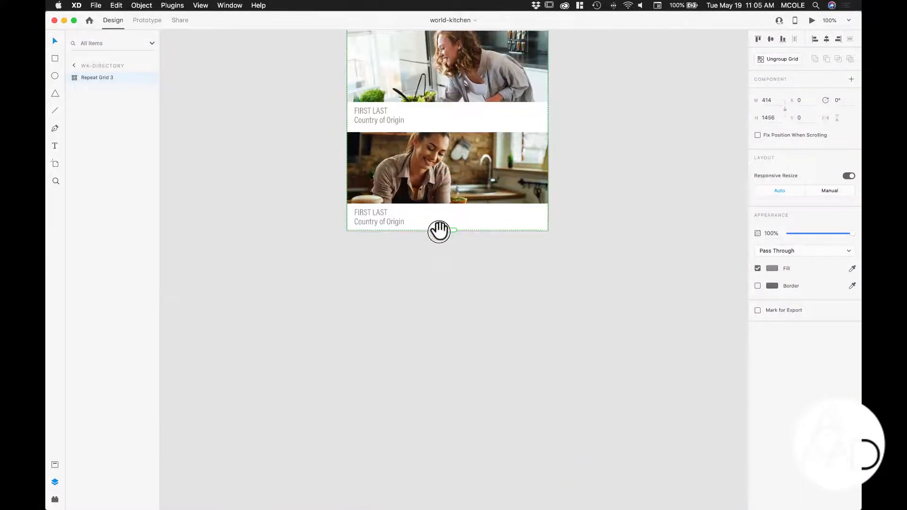
left_click_drag(439, 231, 488, 487)
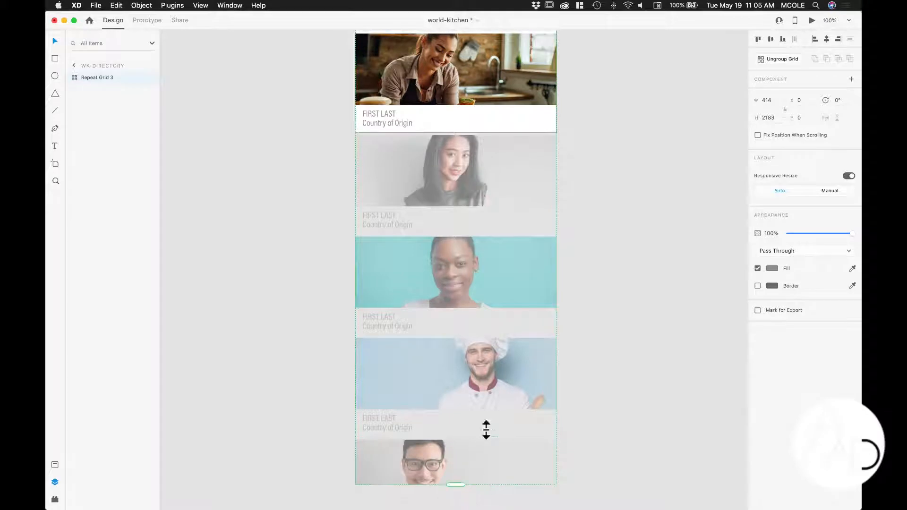
left_click(430, 436)
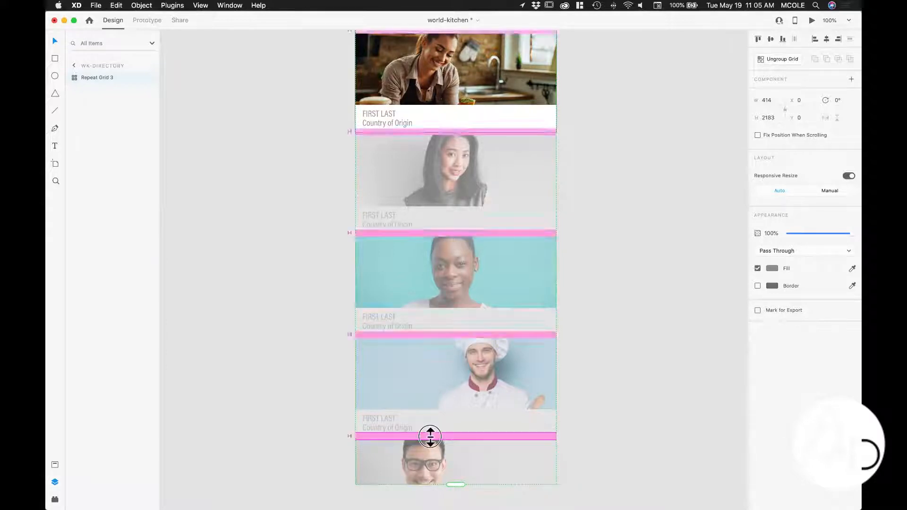
mouse_move(431, 437)
left_mouse_down()
mouse_move(430, 486)
mouse_move(435, 388)
mouse_move(436, 430)
left_mouse_up()
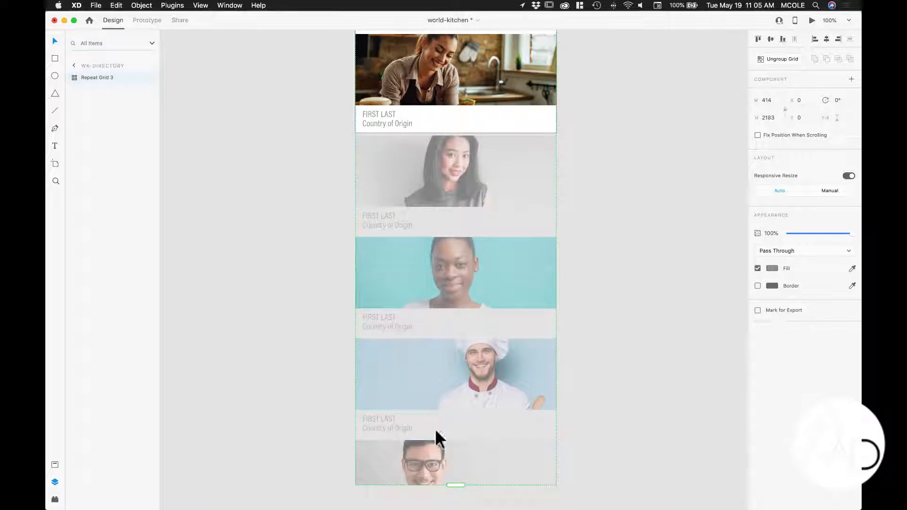
key("super+z")
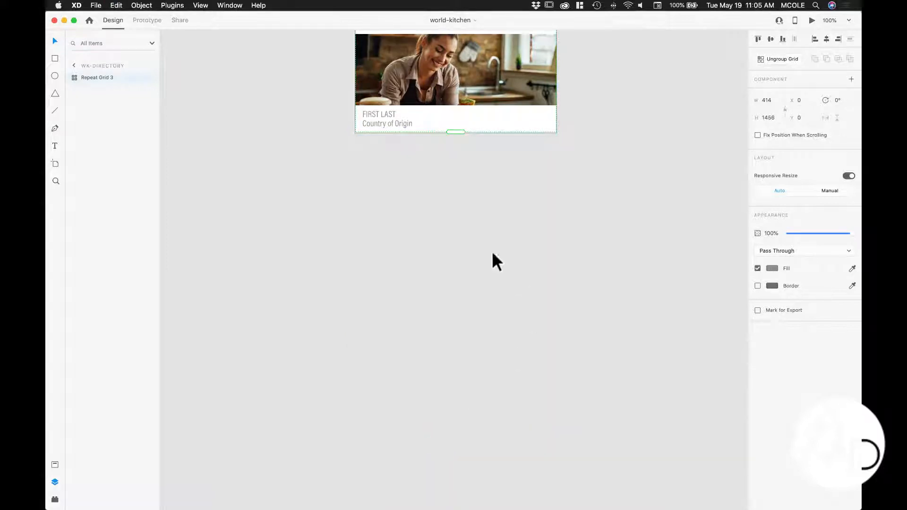
- Try rounding the corners of the first portrait in the wk-directory repeat grid to a radius of 74, and restore the radius to 0
left_click_drag(493, 253, 471, 405)
left_click_drag(470, 243, 471, 341)
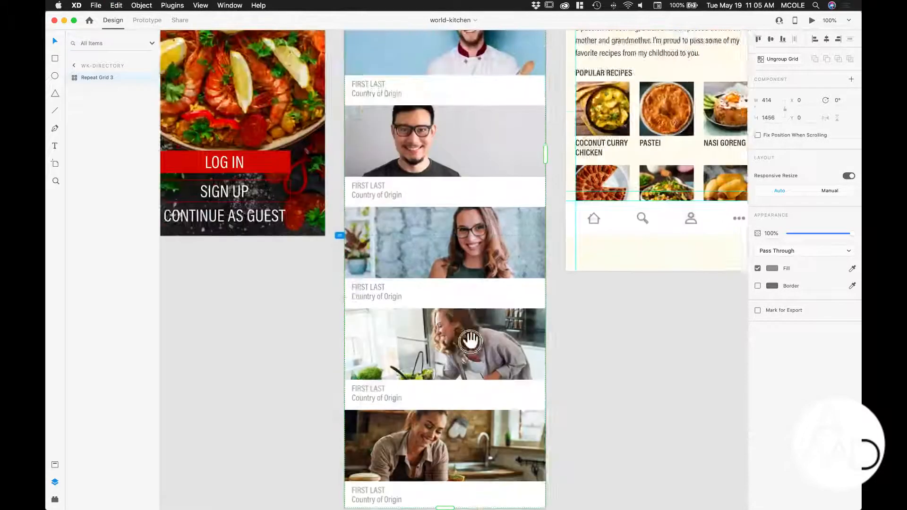
left_click_drag(461, 249, 470, 381)
left_click_drag(477, 237, 473, 300)
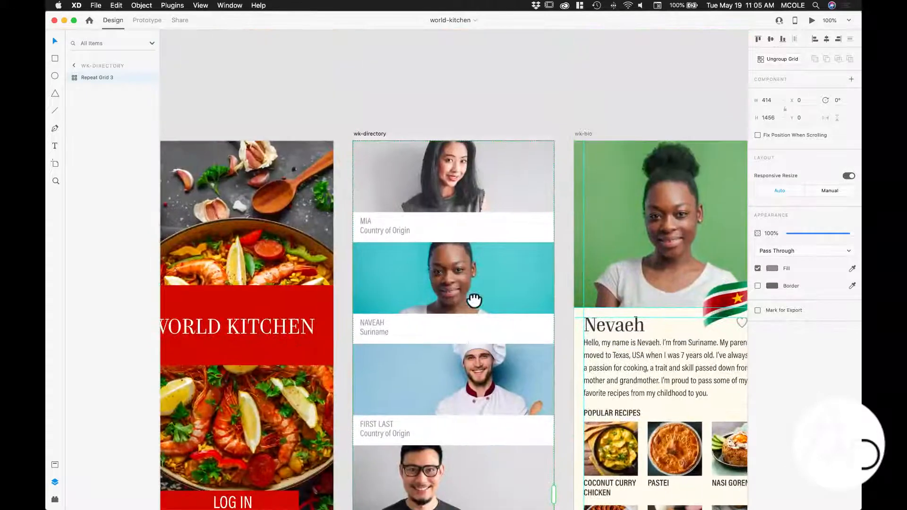
left_click_drag(469, 222, 472, 257)
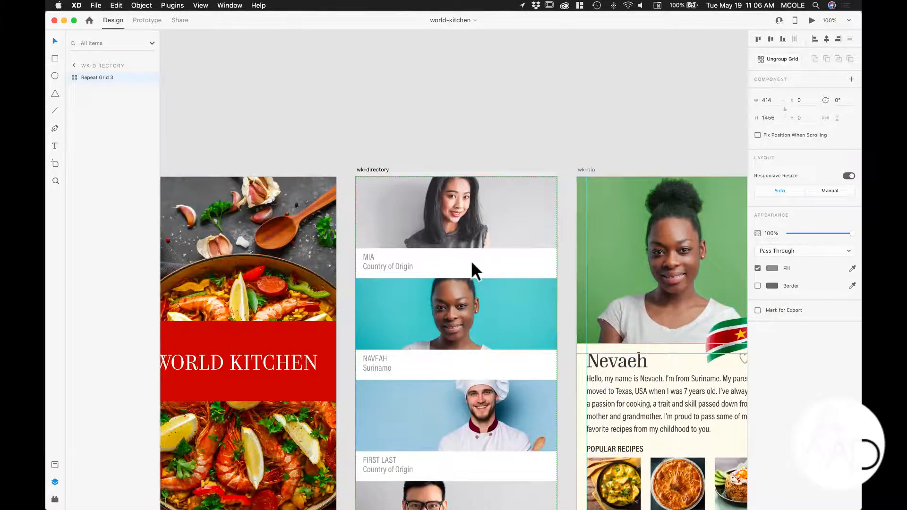
double_click(500, 200)
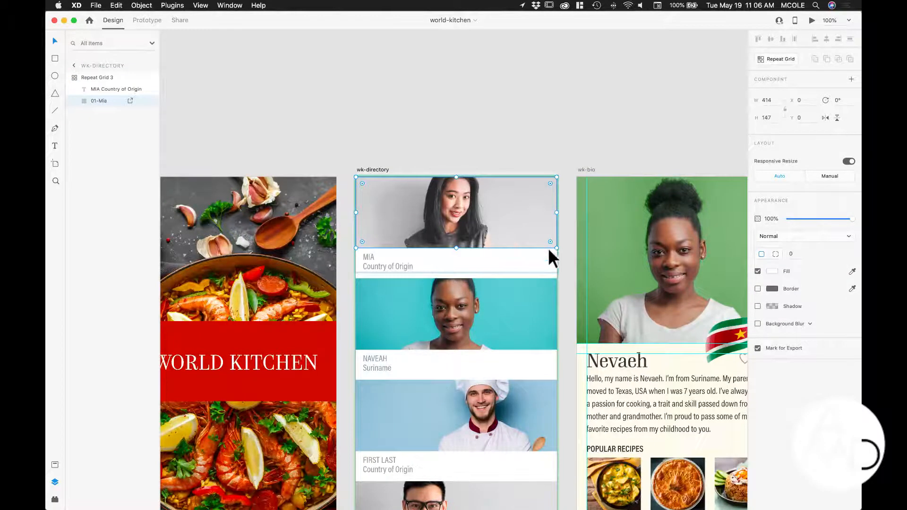
left_click_drag(550, 243, 508, 226)
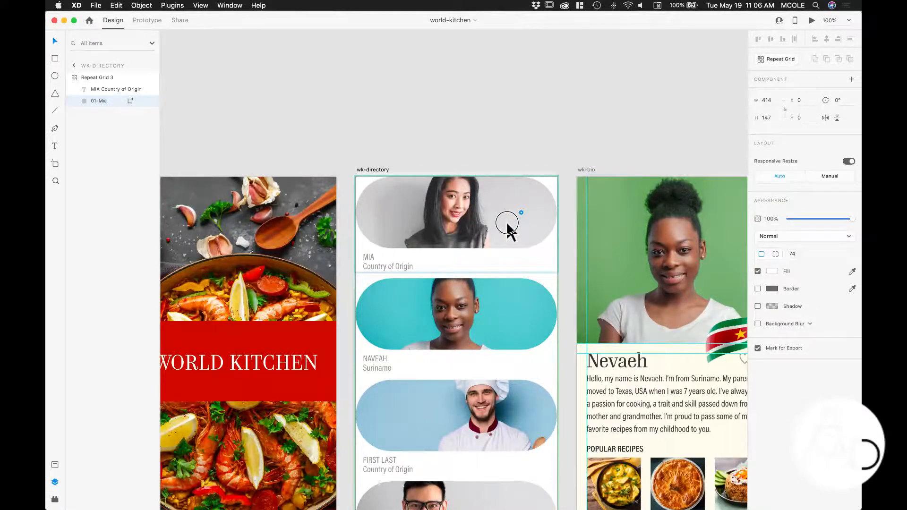
left_click_drag(508, 227, 573, 269)
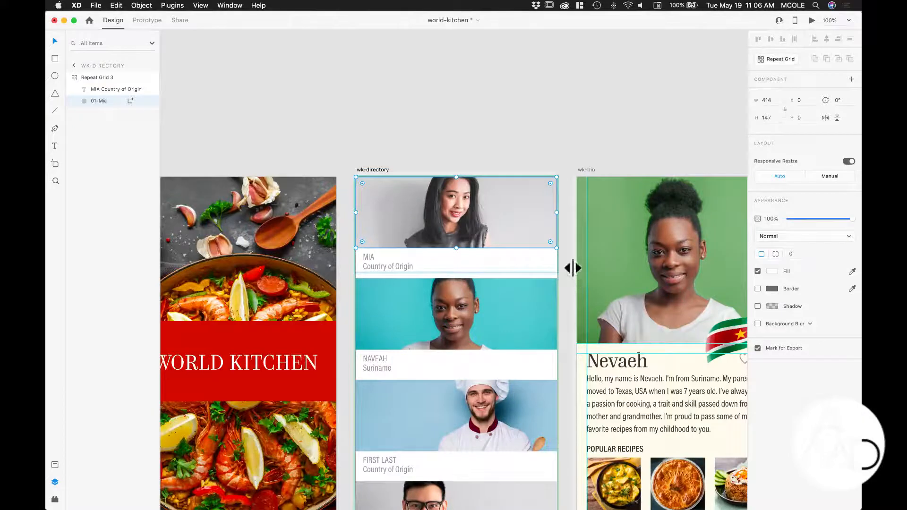
- Delete all content from the wk-bio artboard
left_click(424, 100)
left_click_drag(604, 137, 409, 87)
left_click_drag(454, 180, 433, 151)
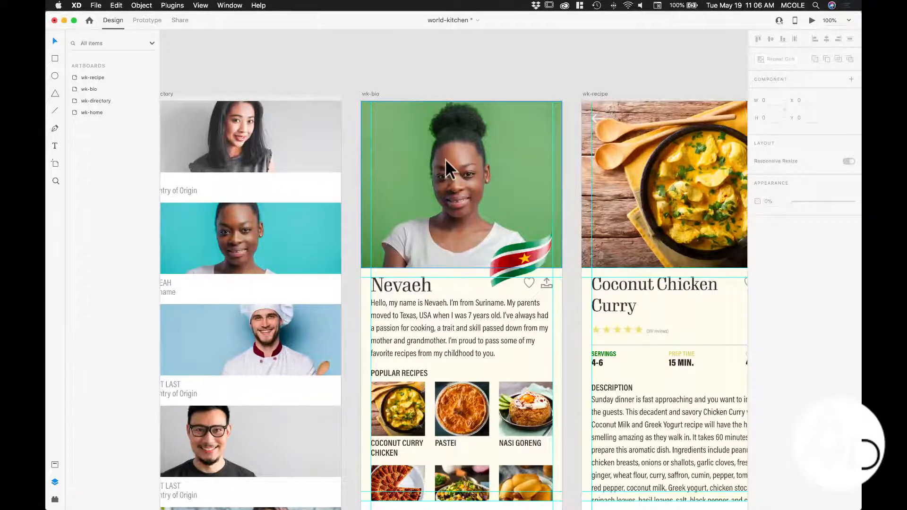
left_click_drag(460, 166, 435, 115)
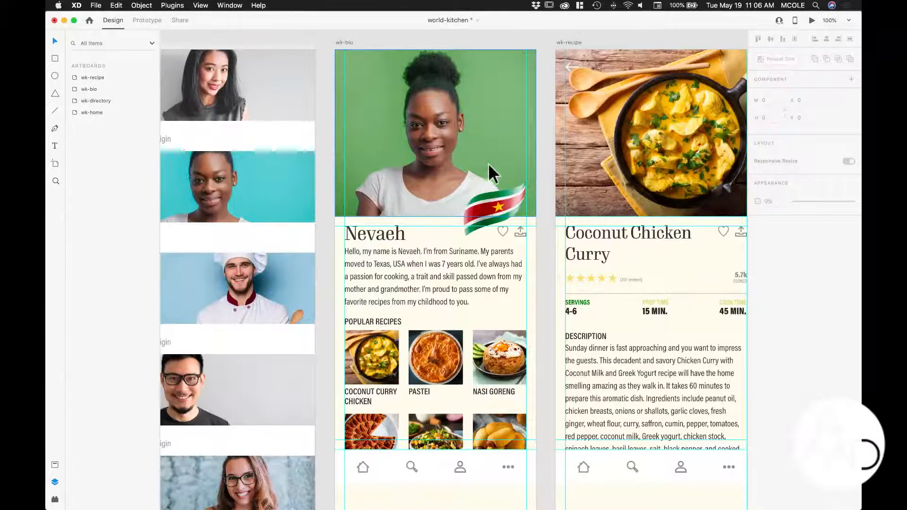
left_click(433, 114)
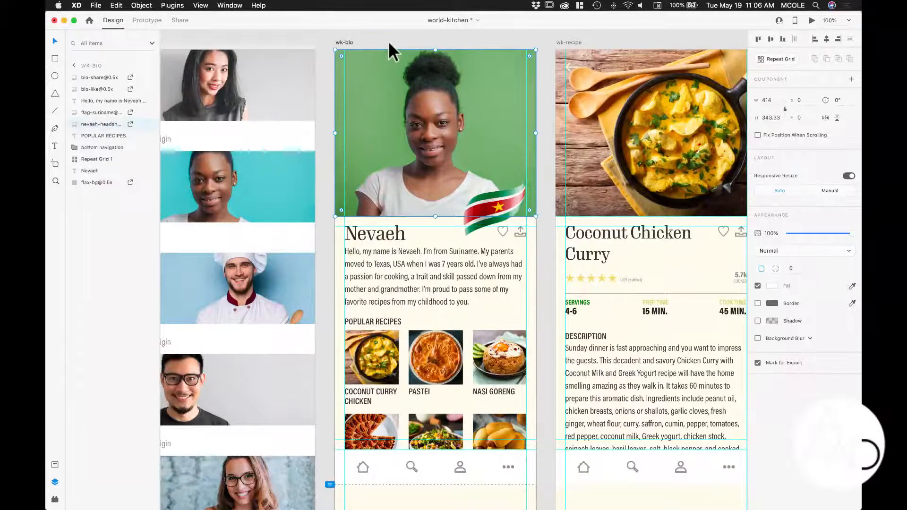
left_click_drag(328, 46, 524, 505)
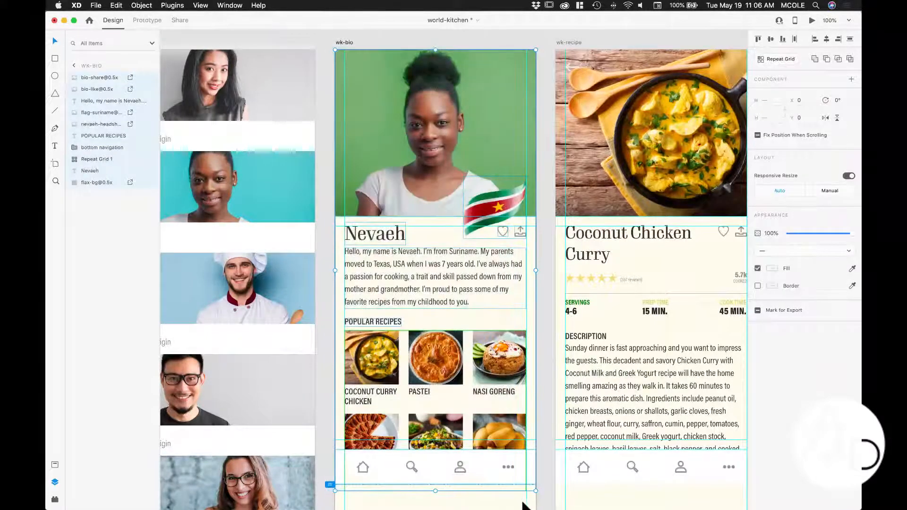
key("Delete")
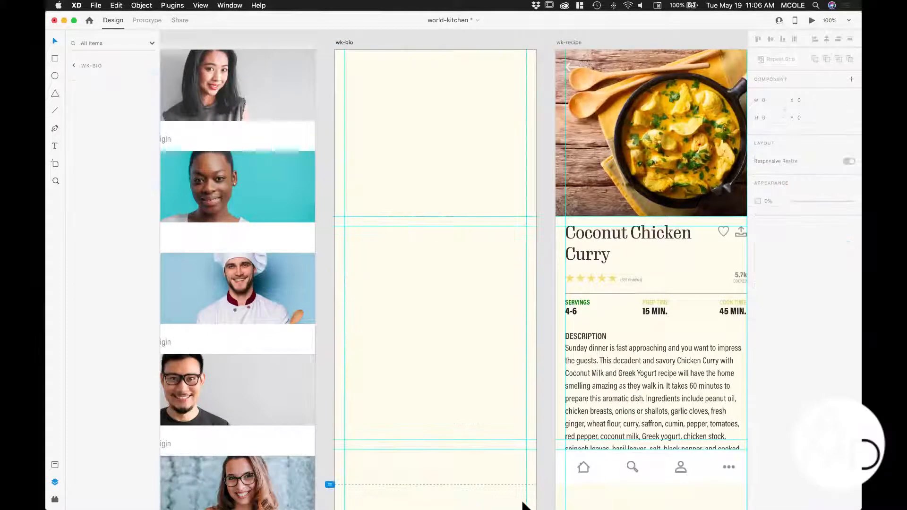
left_click(409, 94)
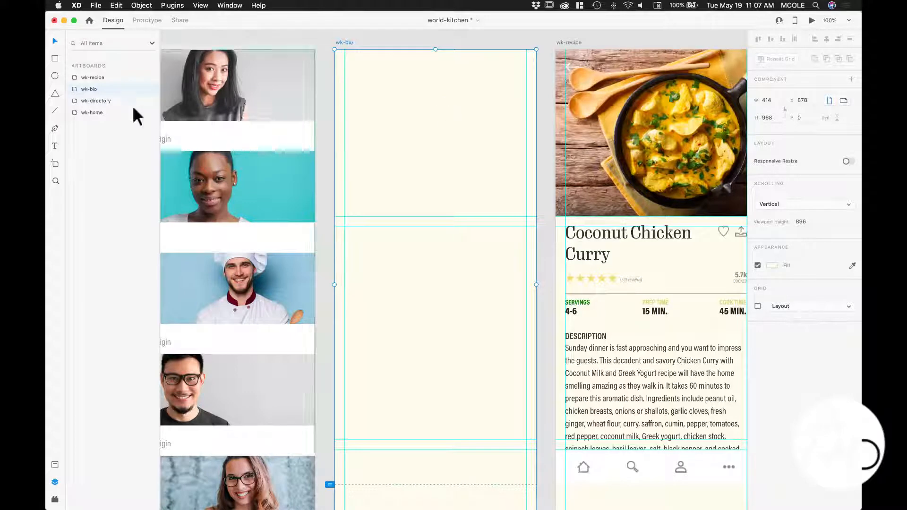
left_click(55, 56)
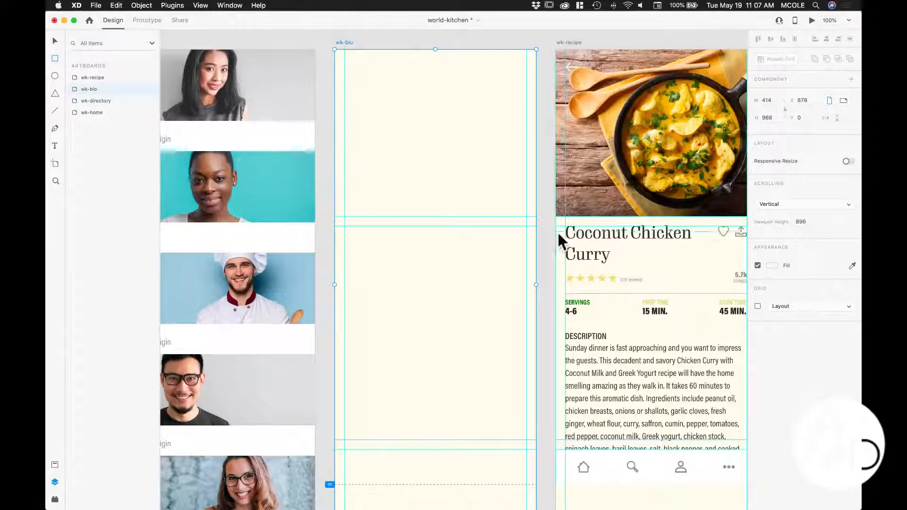
left_click(55, 40)
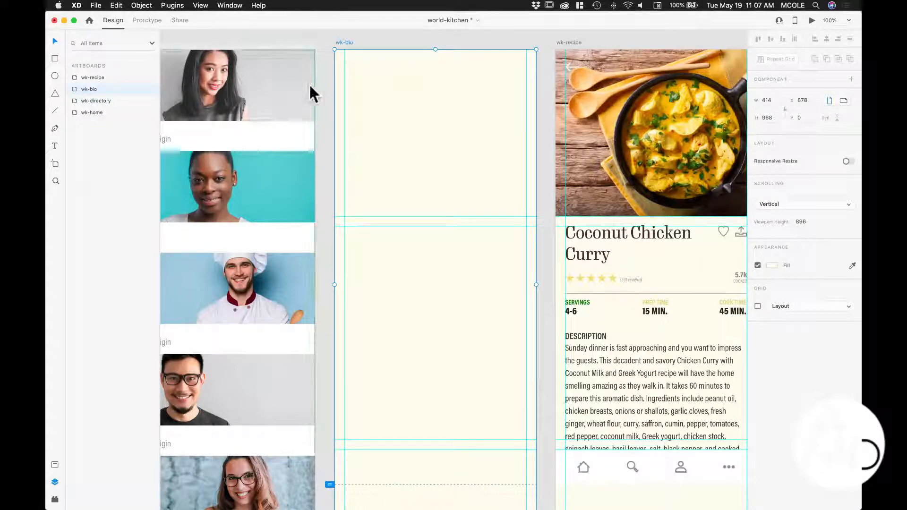
left_click(324, 71)
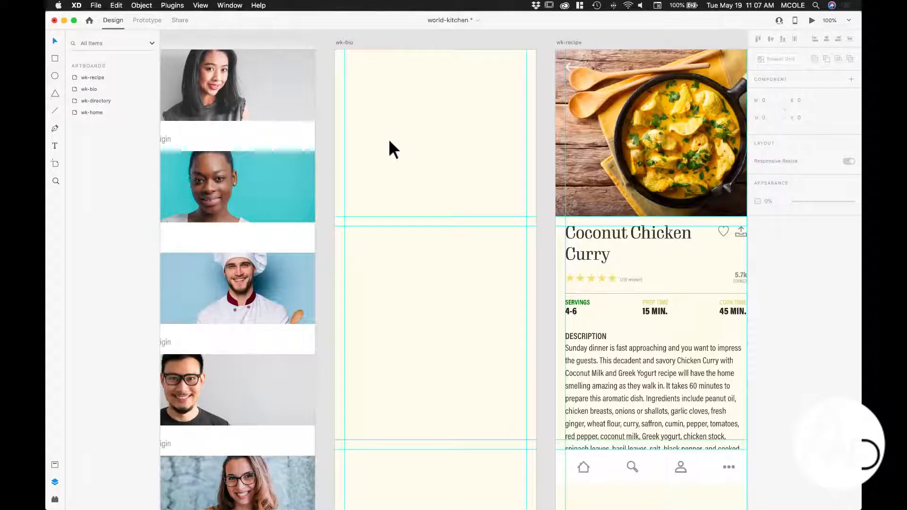
- Show the layout grid on the artboards and hide it again
left_click(202, 6)
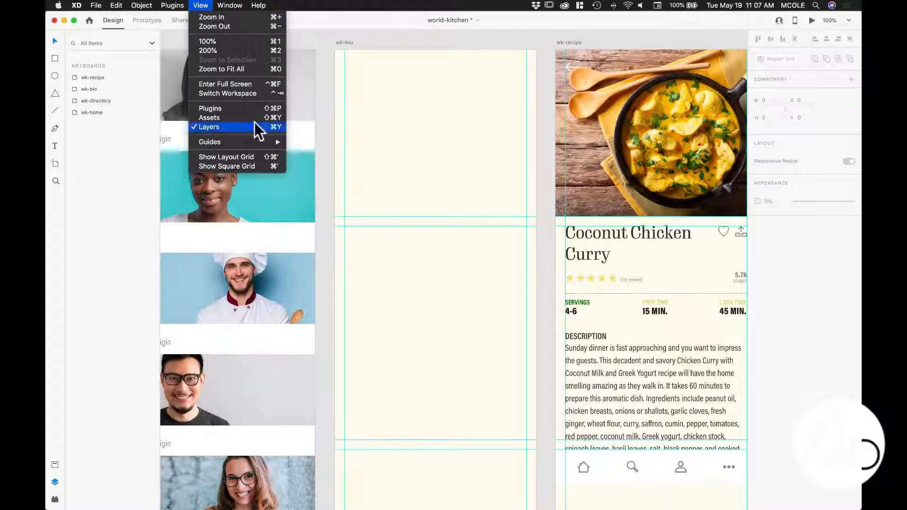
left_click(238, 157)
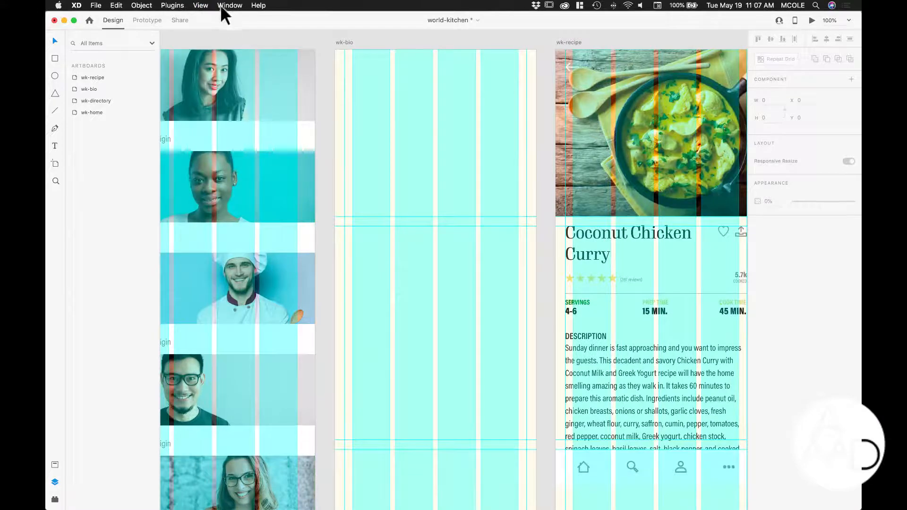
left_click(199, 5)
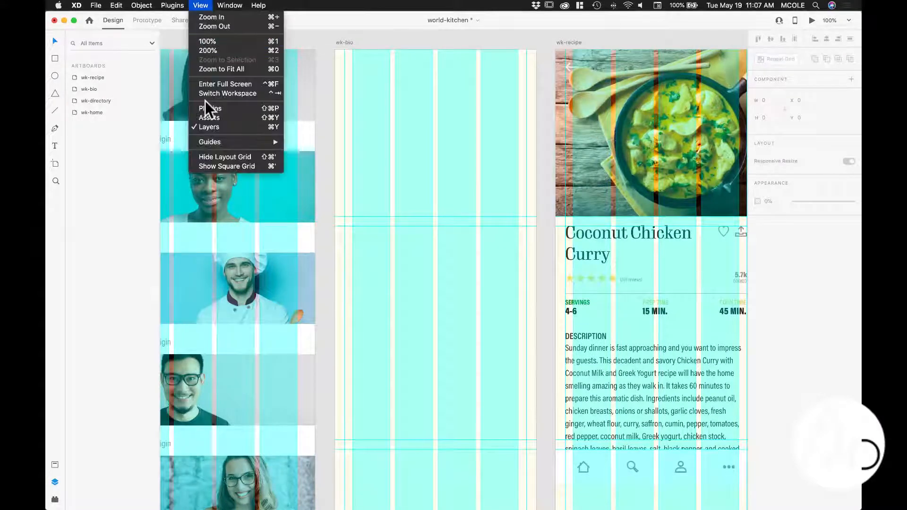
left_click(217, 157)
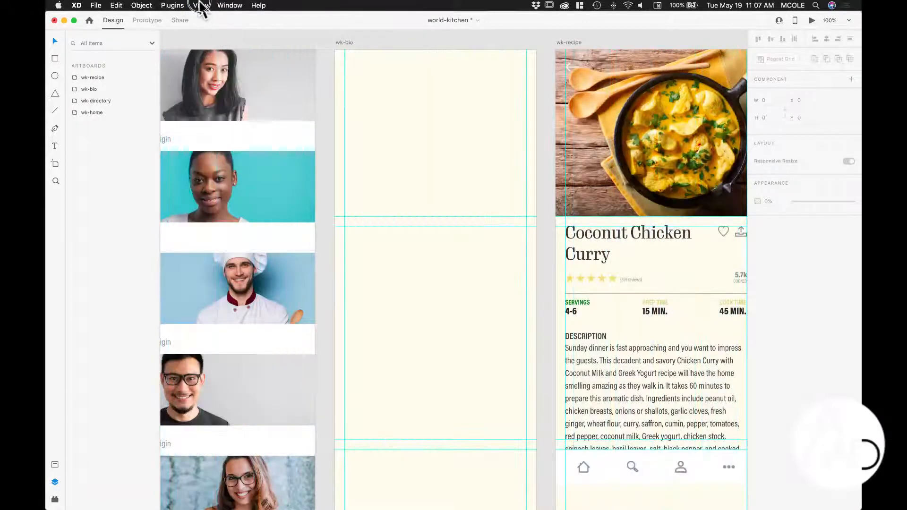
- Show the square grid on the artboards and hide it again
left_click(201, 5)
left_click(223, 166)
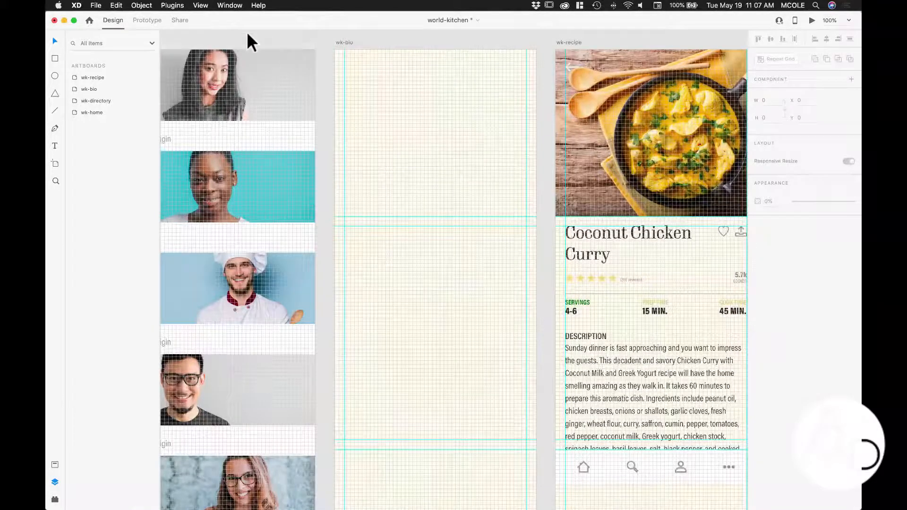
left_click(200, 5)
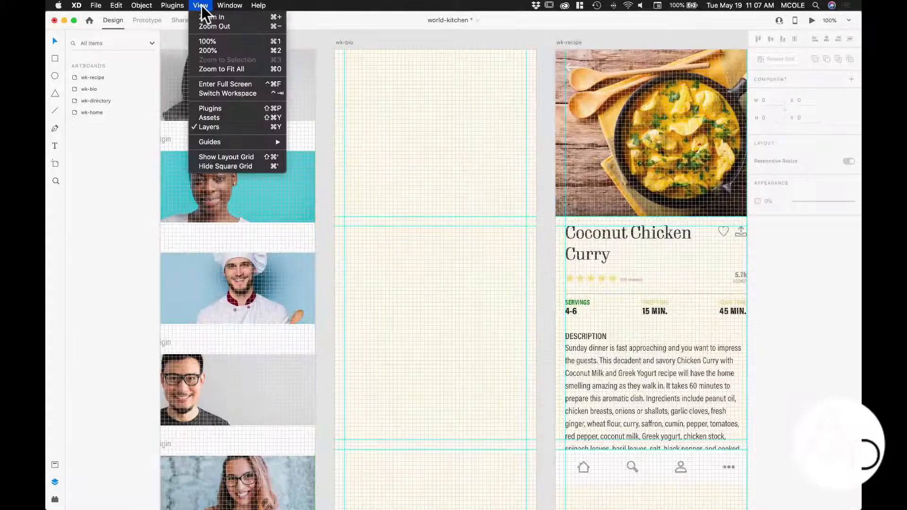
left_click(220, 167)
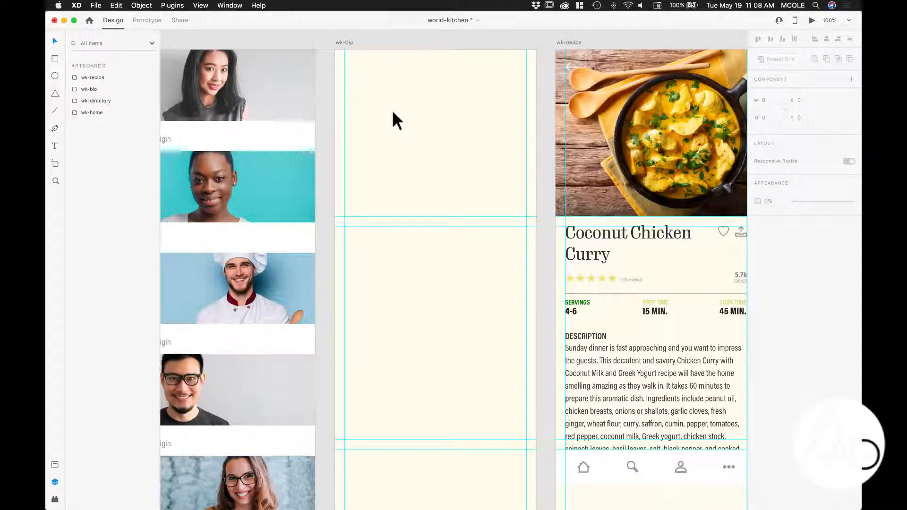
- Draw a 414 × 343 rectangle across the top of the wk-bio artboard, down to the first horizontal guide, and remove its border
left_click(54, 57)
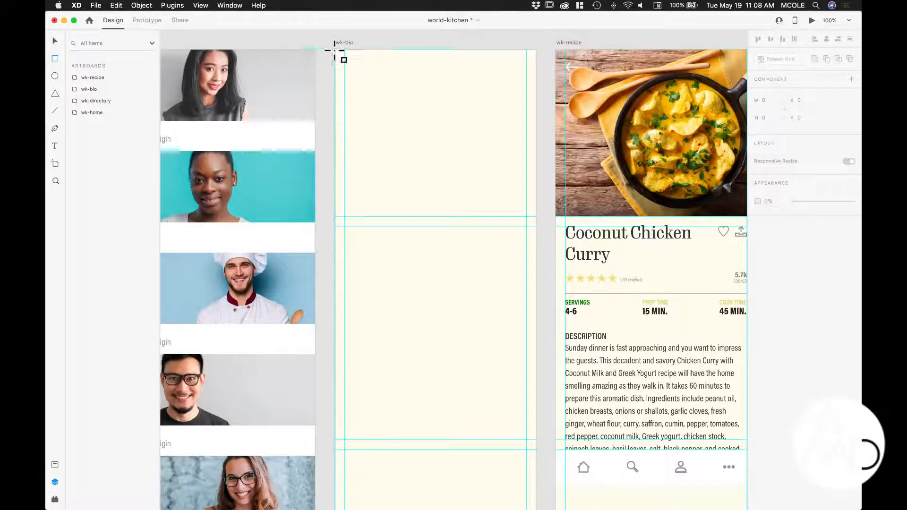
left_click_drag(334, 50, 535, 217)
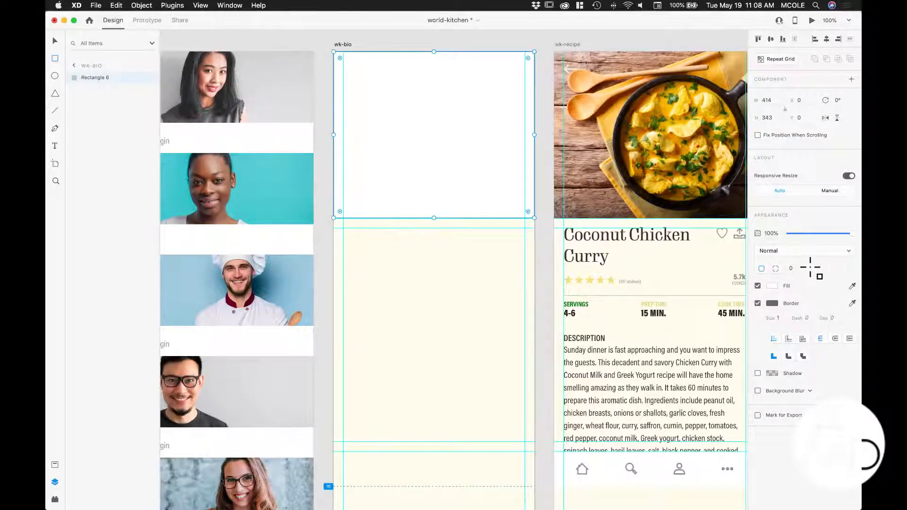
left_click(758, 303)
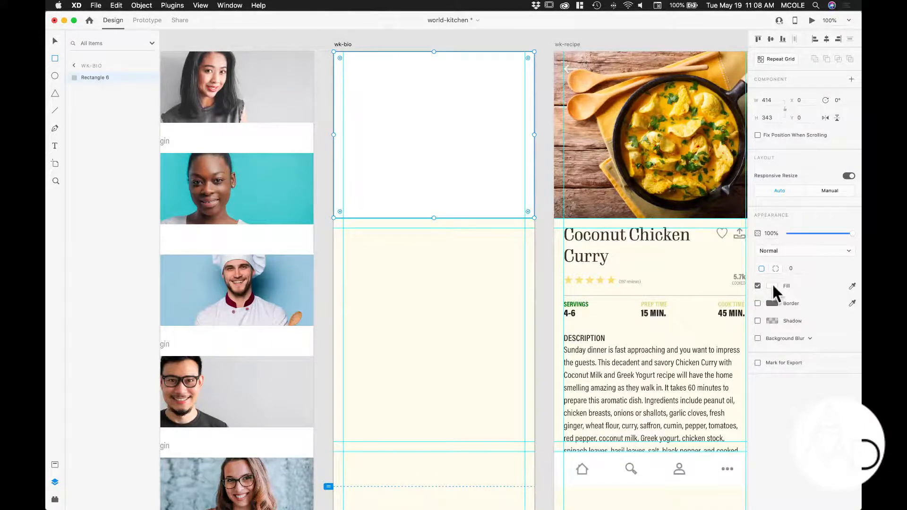
- Fill the top rectangle on the wk-bio artboard with a solid purple
left_click(772, 285)
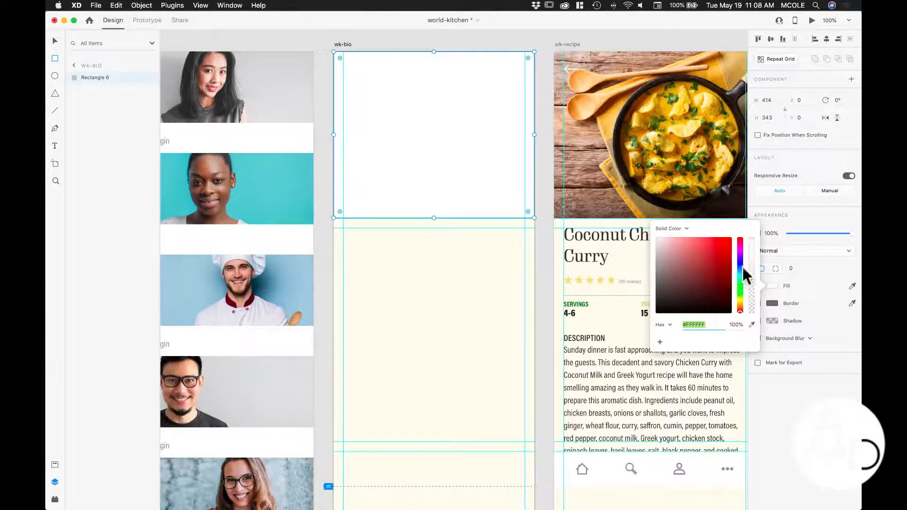
left_click_drag(740, 268, 720, 259)
left_click(772, 286)
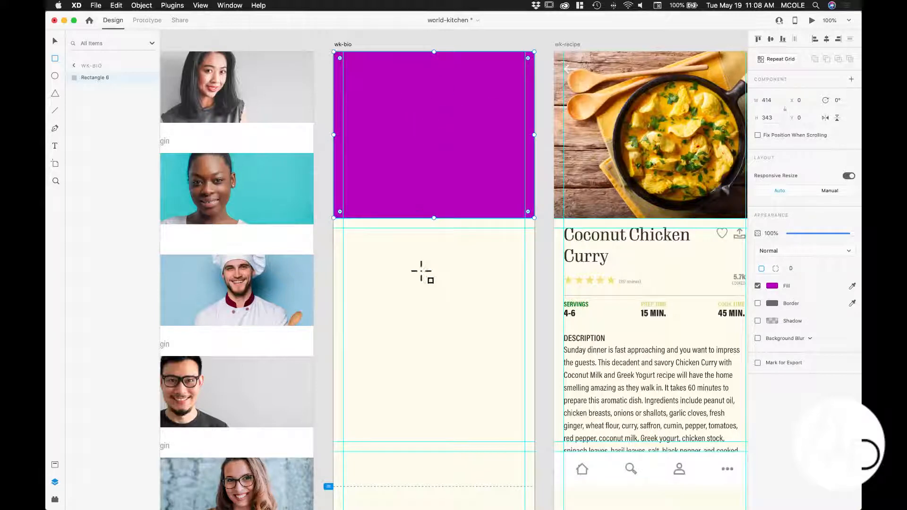
left_click_drag(404, 262, 463, 288)
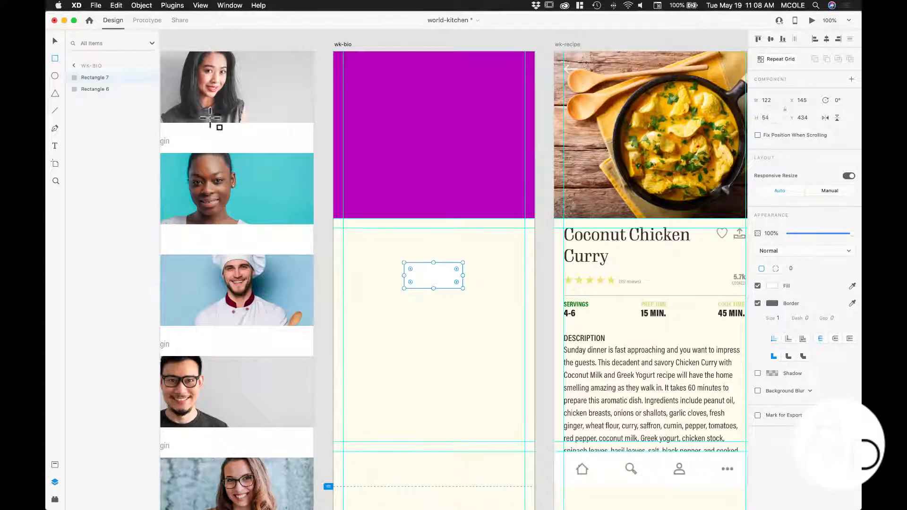
left_click(55, 41)
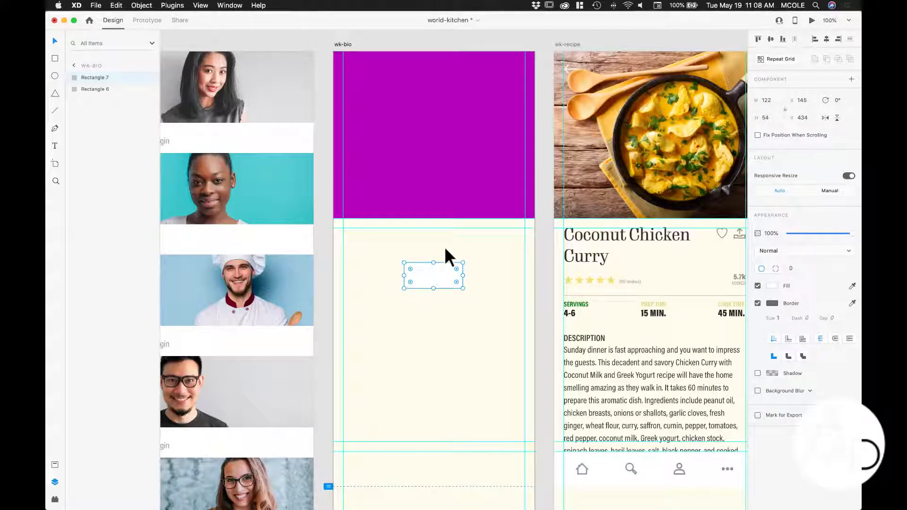
key("Delete")
- Duplicate the purple rectangle and resize the copy to about 141 × 48, overlapping the original's lower edge at about X 239, Y 315
left_click(444, 184)
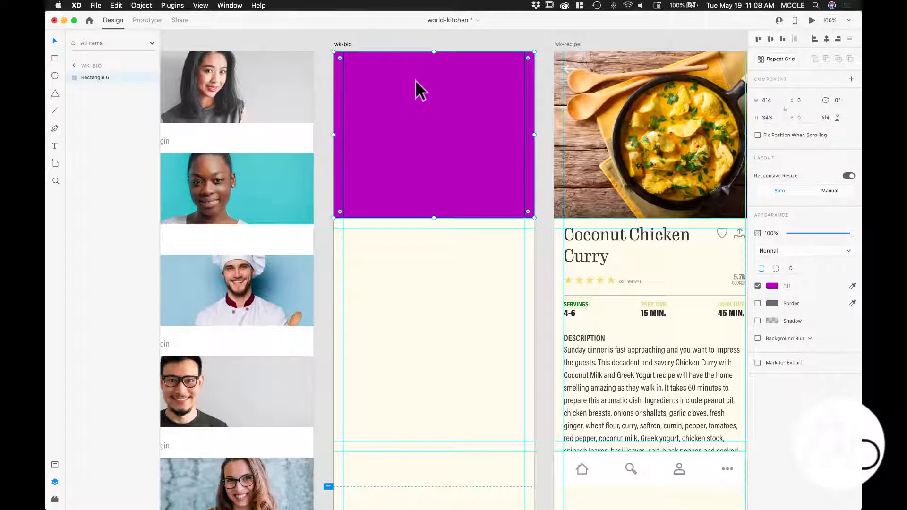
left_click_drag(409, 77, 403, 271)
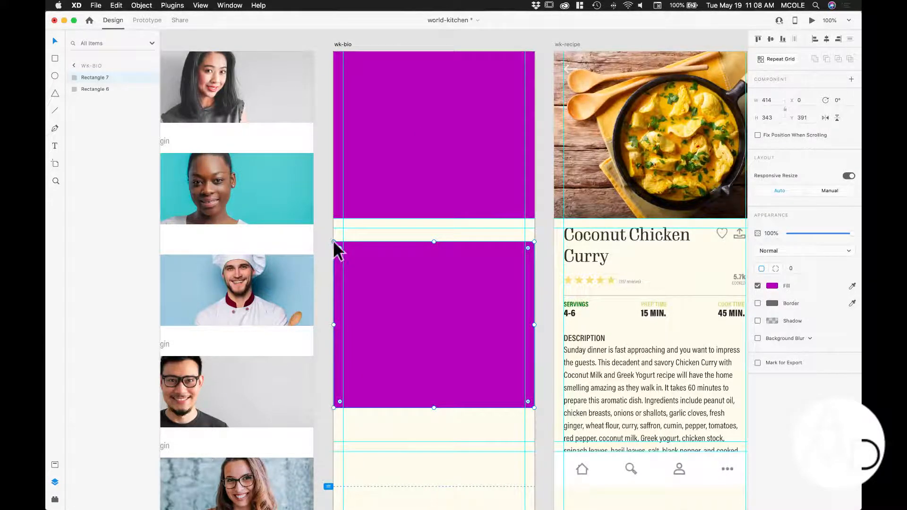
left_click_drag(334, 242, 474, 220)
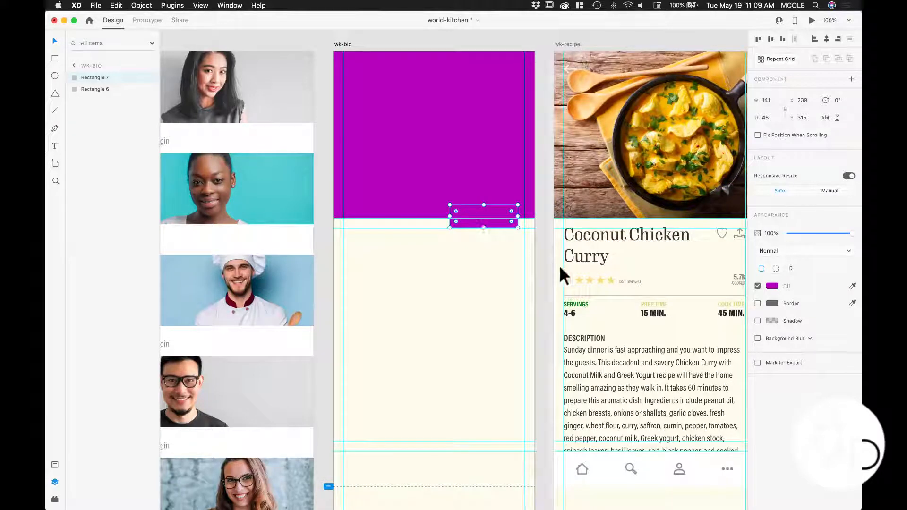
- Fill the small overlapping rectangle on the wk-bio artboard with the lighter pink #E38AEF
left_click(772, 286)
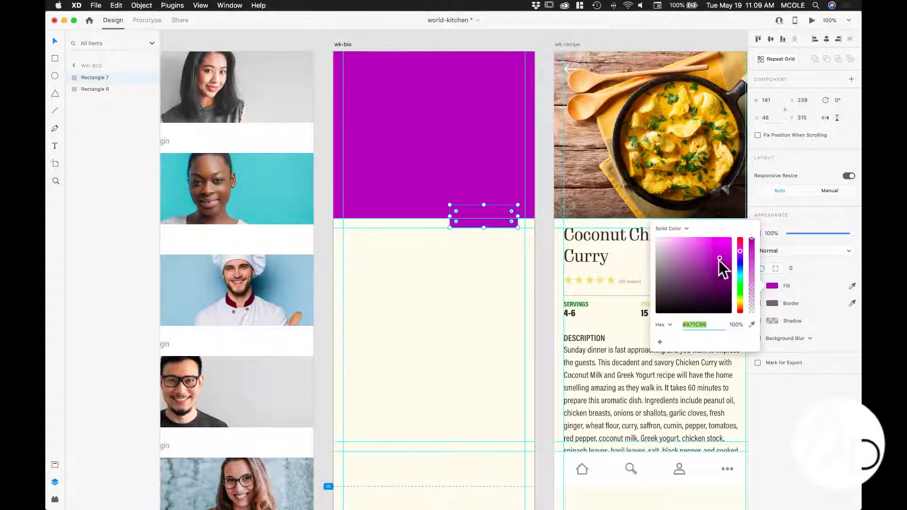
left_click_drag(712, 259, 688, 243)
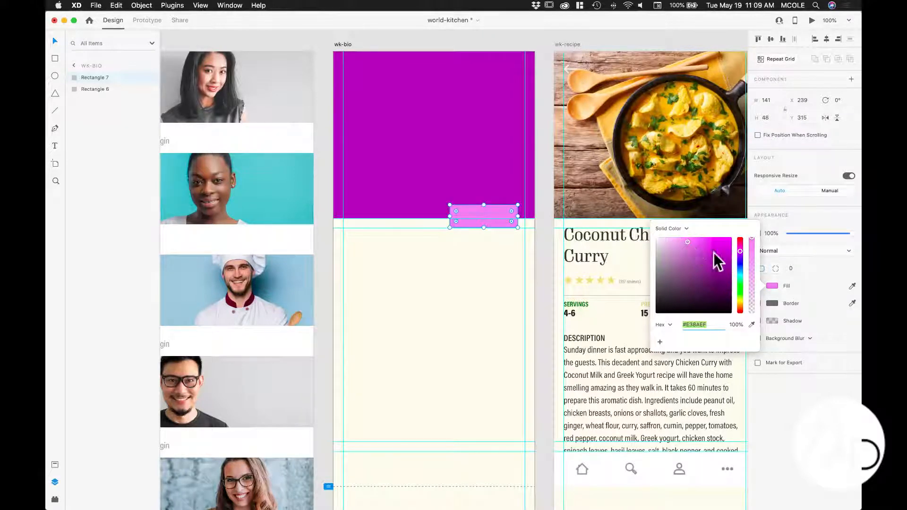
key("Return")
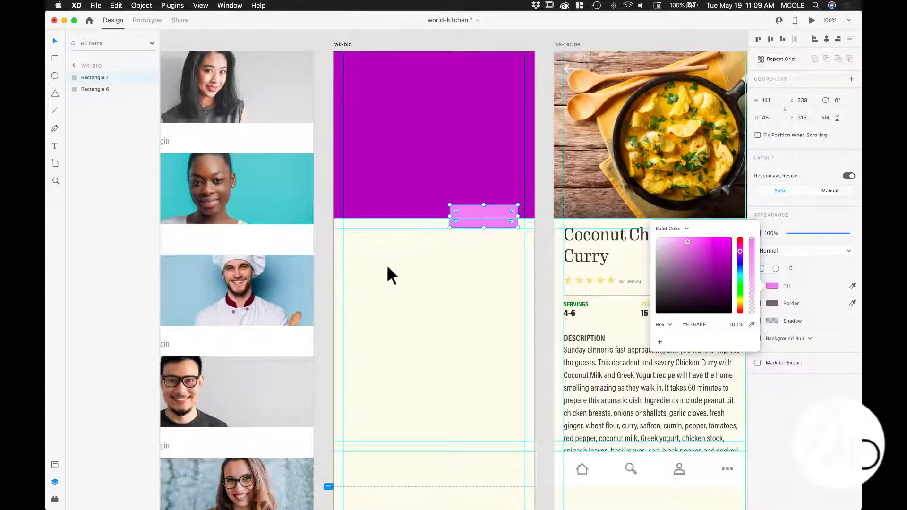
scroll(331, 318, "left", 10)
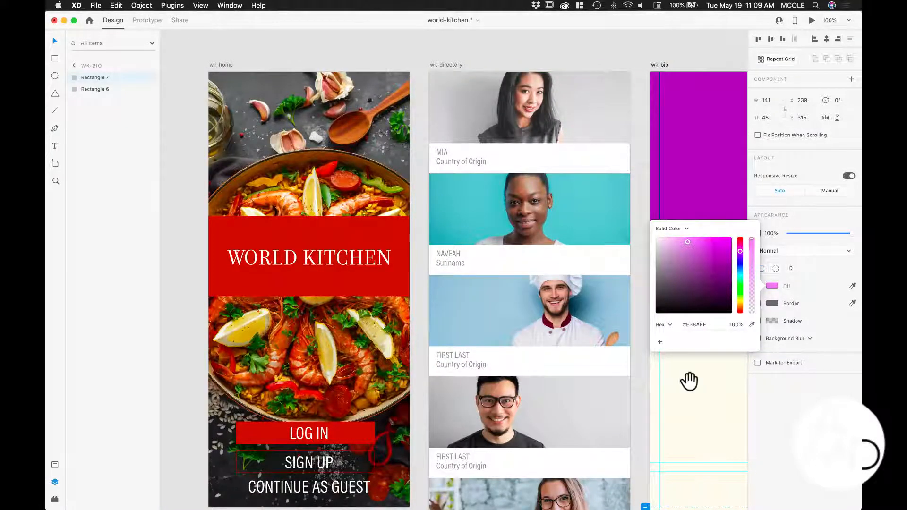
left_click_drag(690, 381, 369, 360)
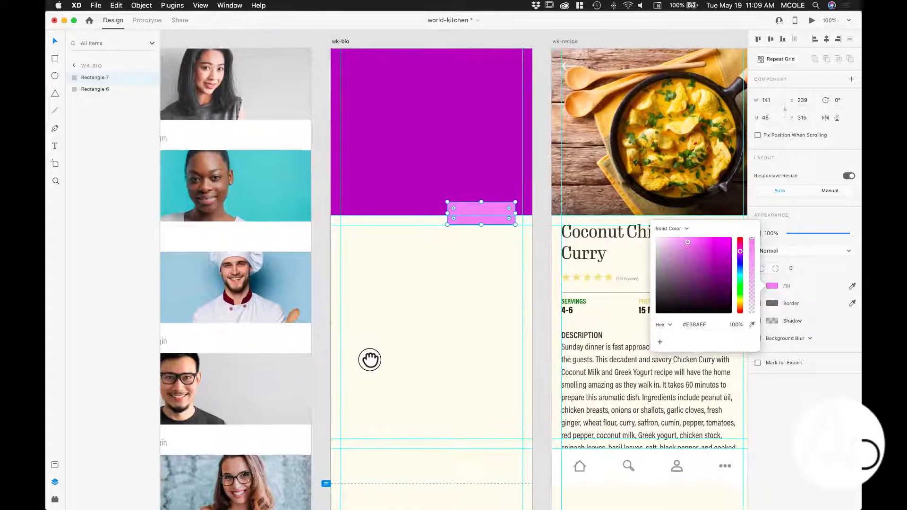
left_click(777, 287)
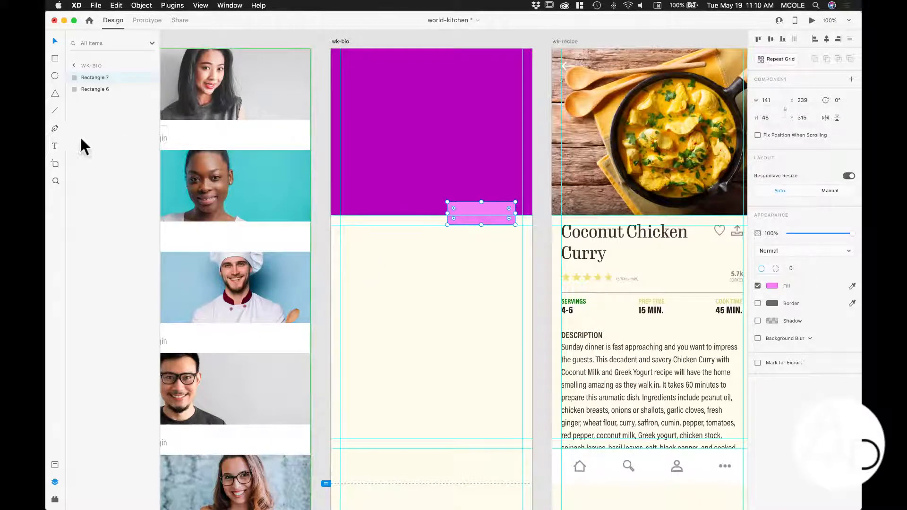
- Draw an area text box about 374 × 246 below the purple rectangle on the wk-bio artboard, spanning the vertical margin guides
left_click(55, 144)
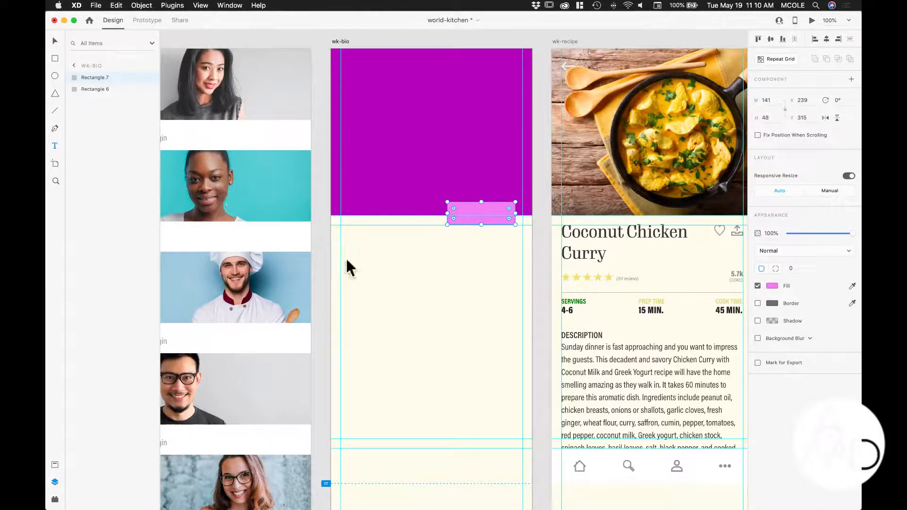
left_click_drag(341, 240, 519, 360)
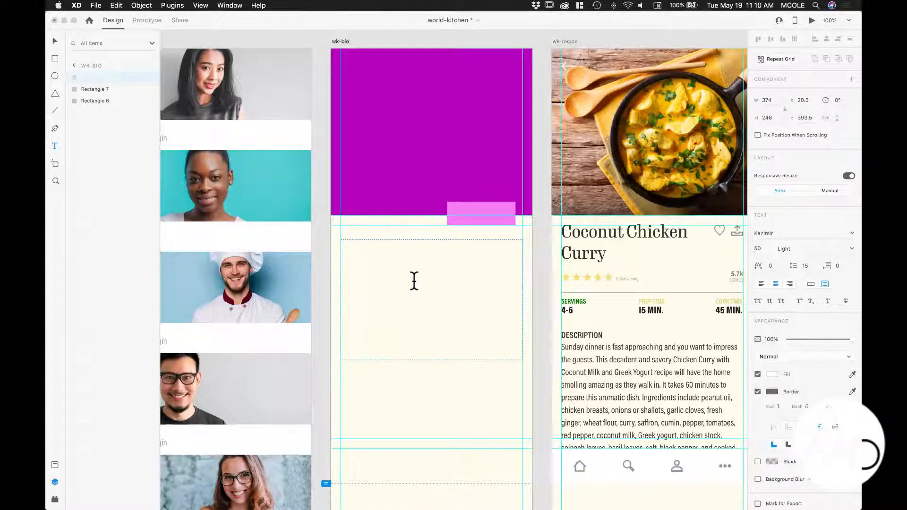
mouse_move(551, 508)
left_click(116, 6)
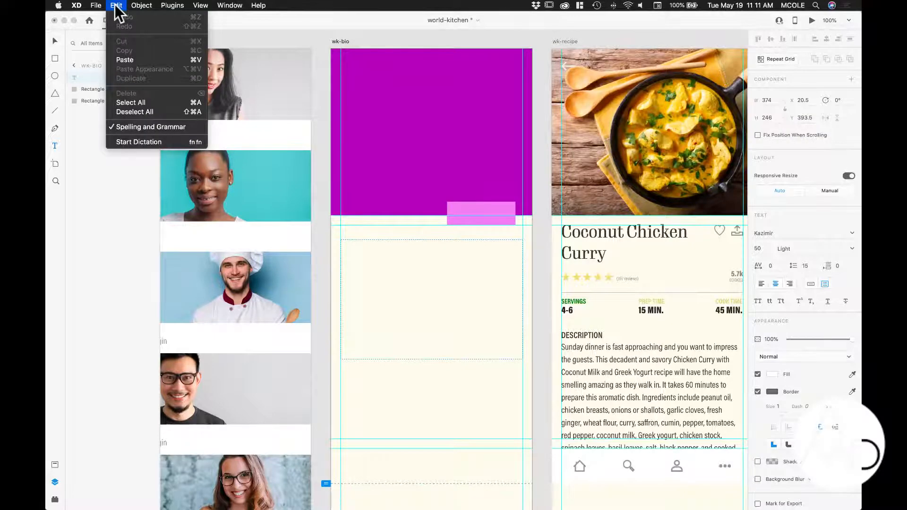
mouse_move(138, 6)
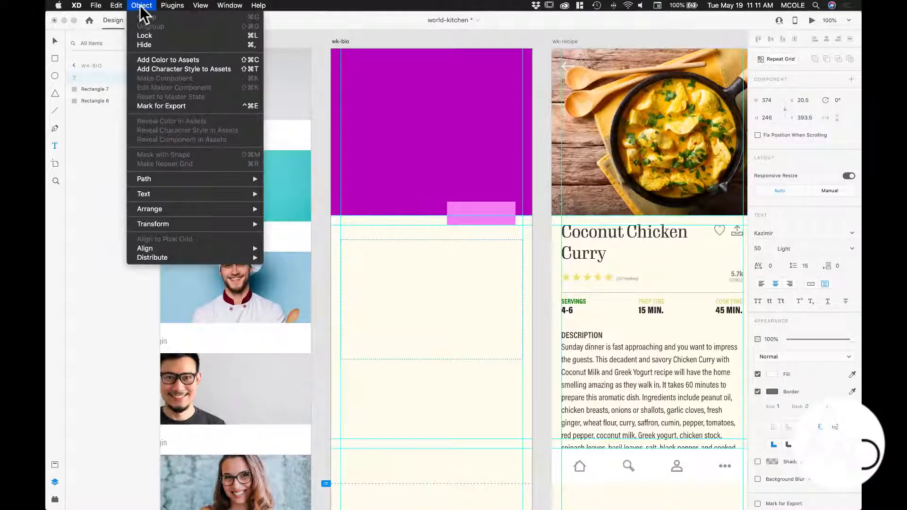
mouse_move(219, 197)
left_click(142, 9)
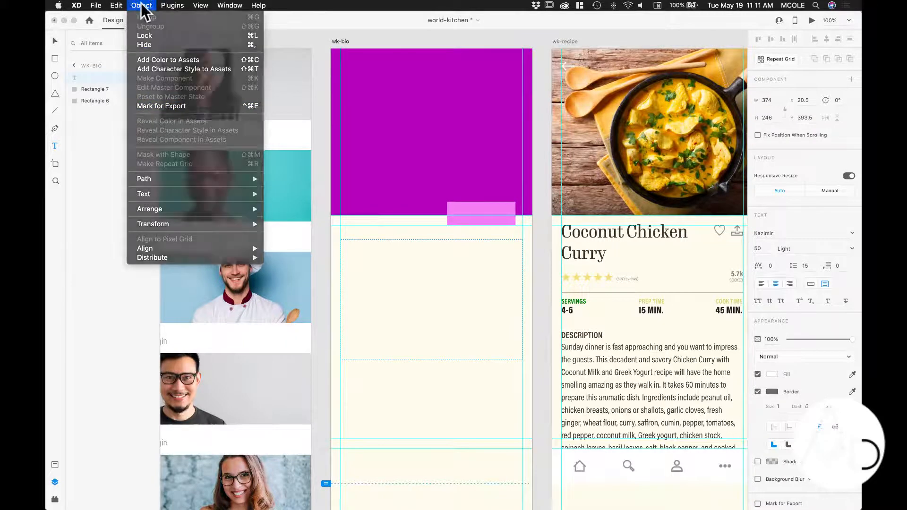
- Switch to Safari and search the web for "lorem ipsum generators" in a new tab
mouse_move(520, 502)
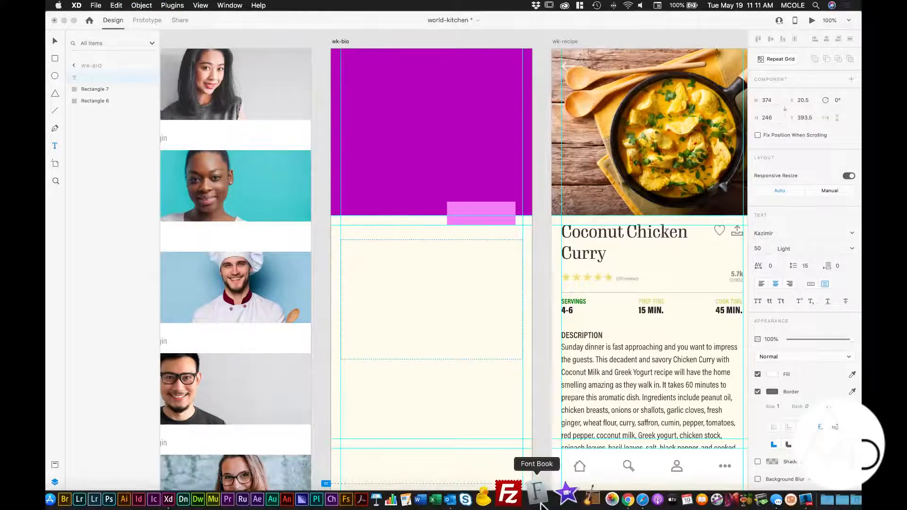
left_click(643, 499)
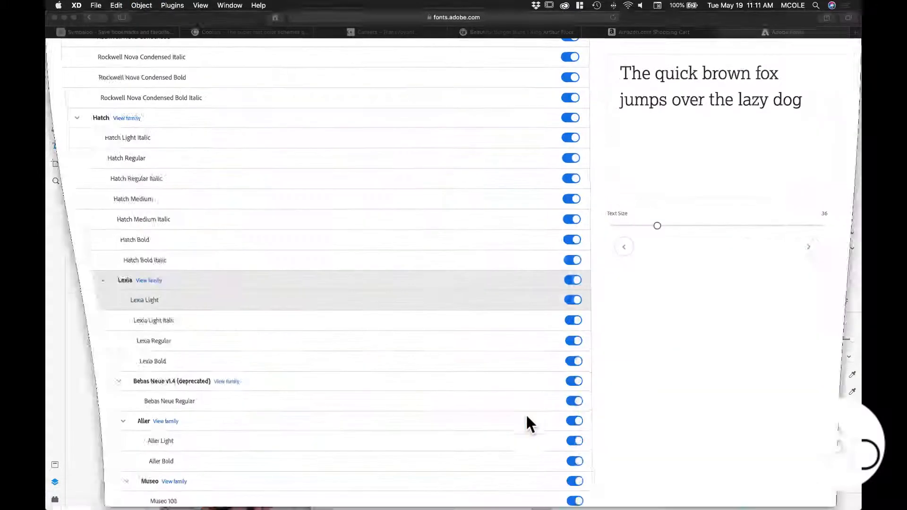
key("super+t")
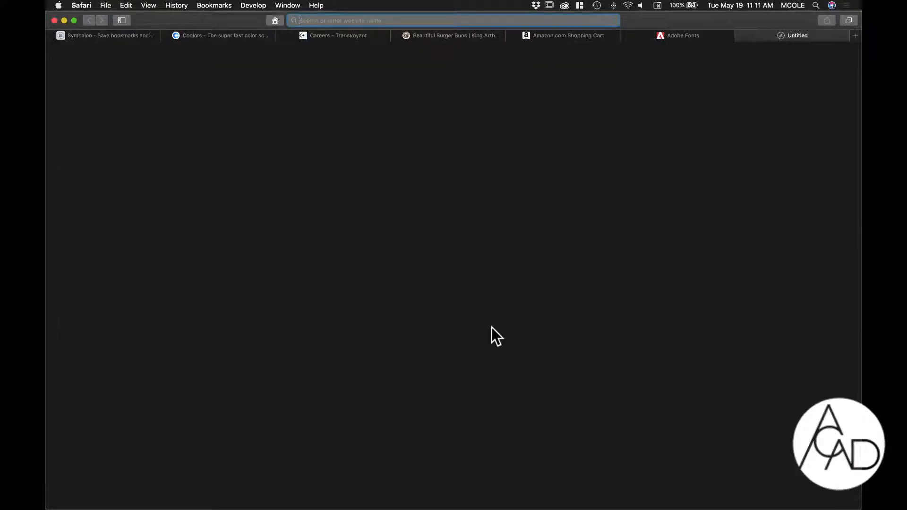
type("lorem ipsum generators")
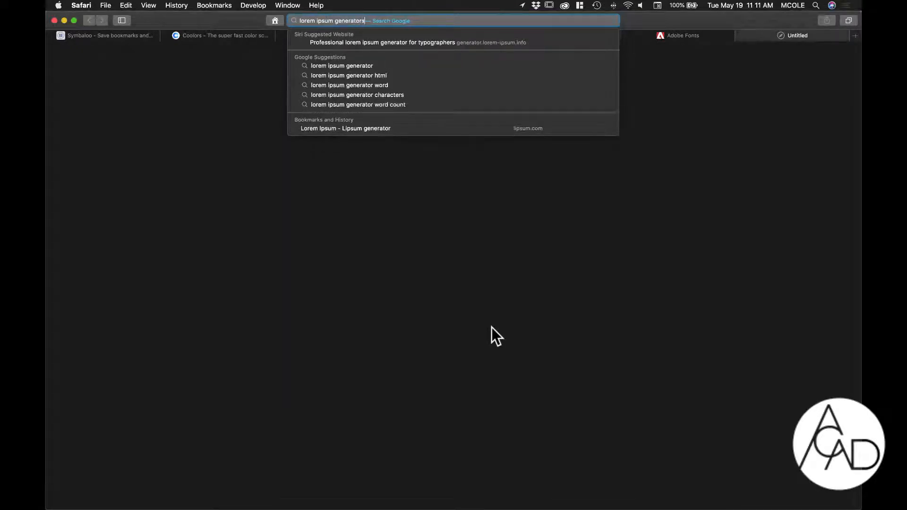
key("Return")
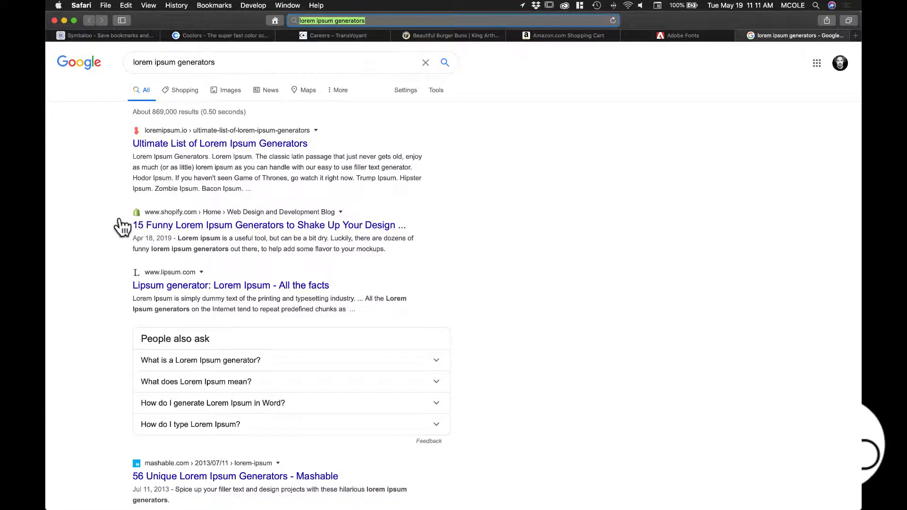
- Open the Ultimate List of Lorem Ipsum Generators and follow its Zombie Ipsum link
left_click(208, 142)
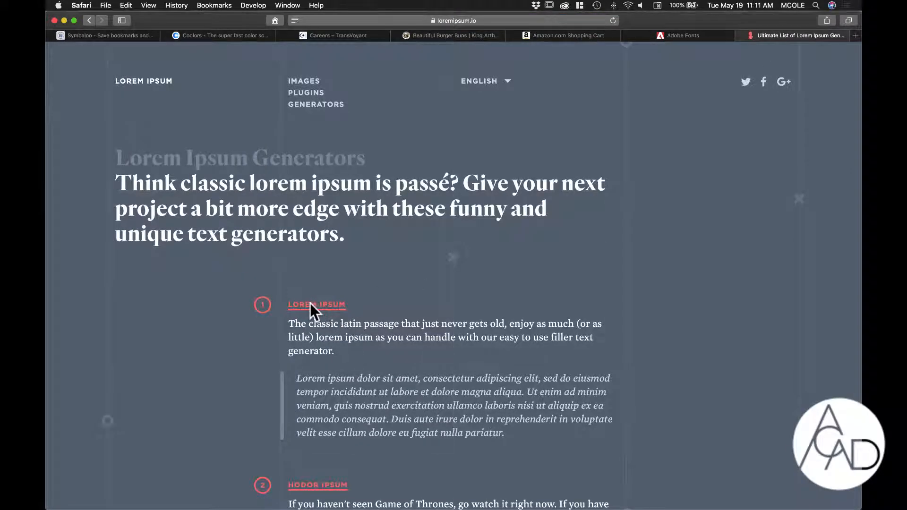
scroll(521, 288, "down", 2)
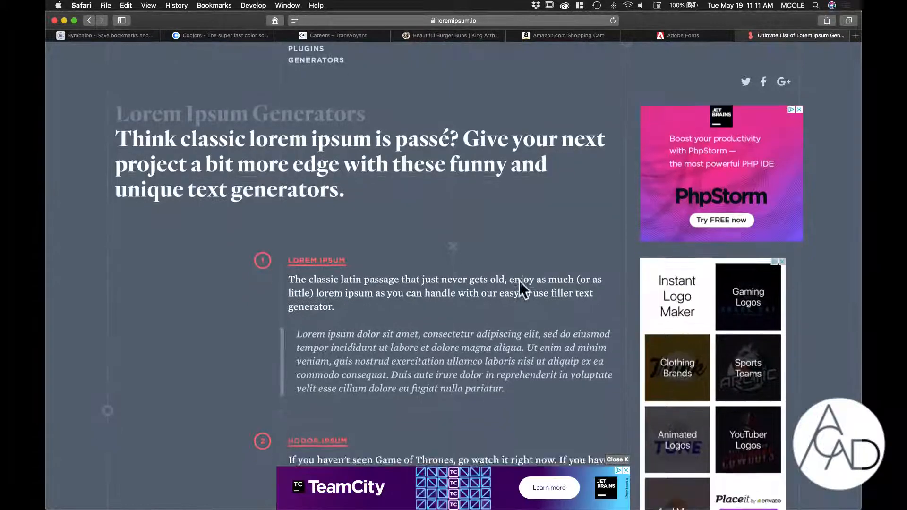
scroll(519, 281, "down", 8)
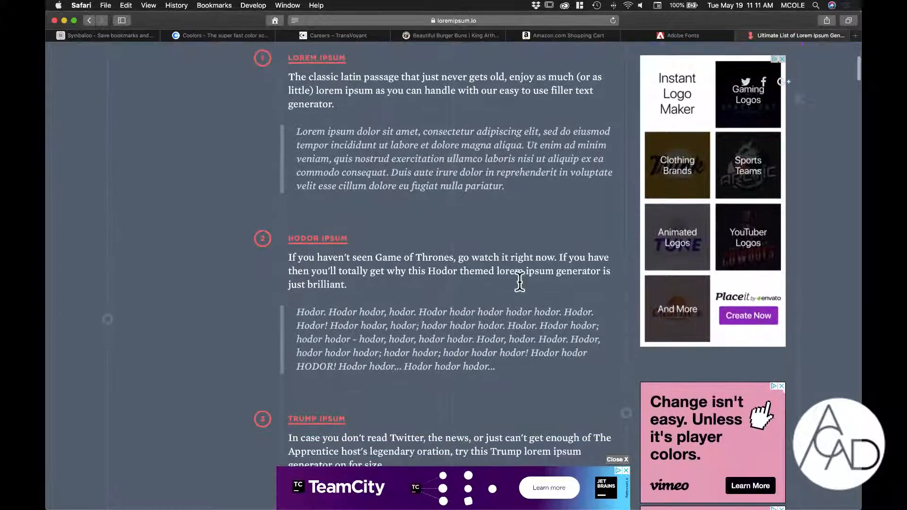
scroll(520, 281, "down", 3)
scroll(330, 341, "down", 4)
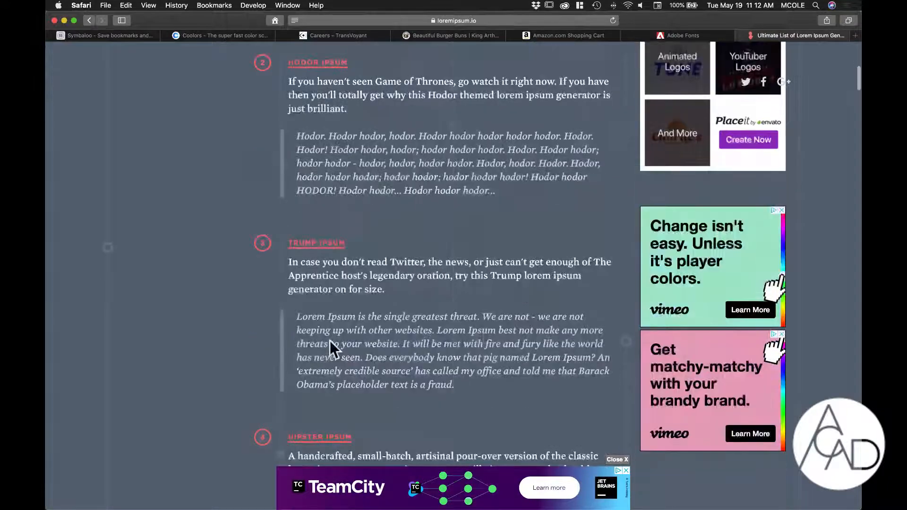
scroll(406, 333, "down", 4)
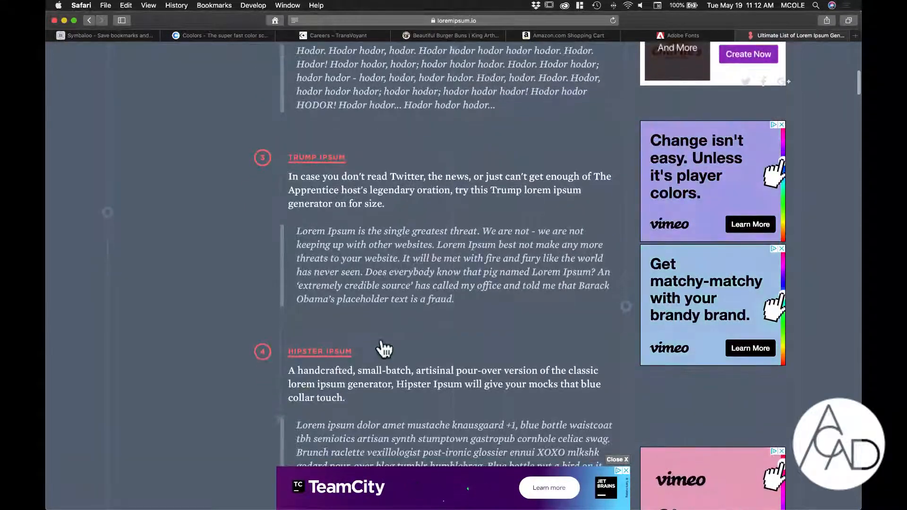
scroll(383, 349, "down", 10)
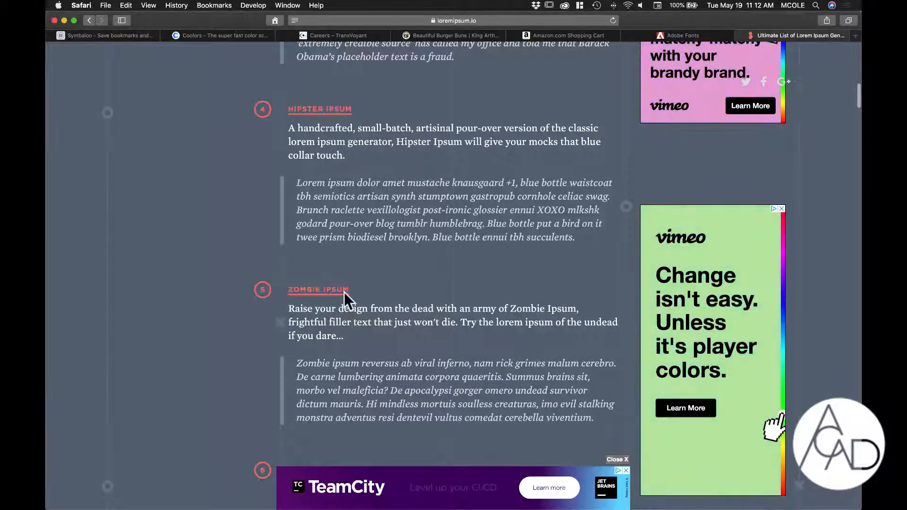
left_click(343, 290)
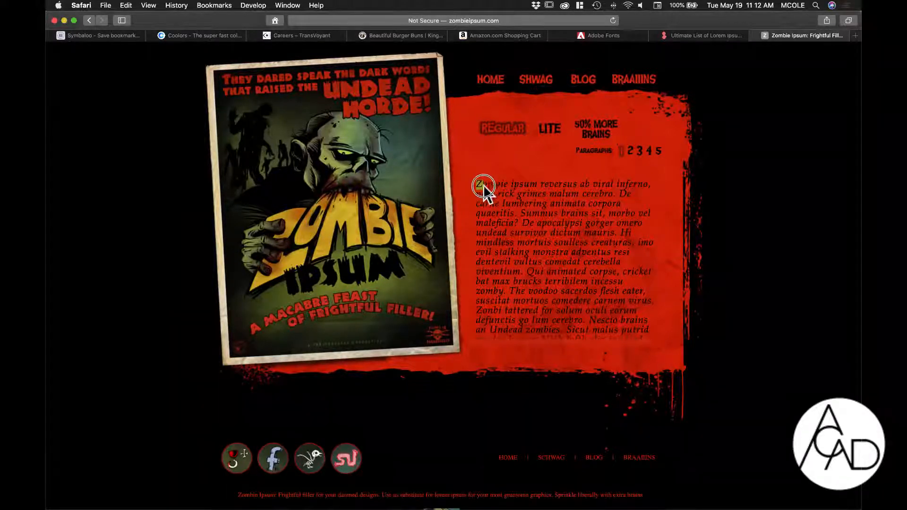
- Copy the whole Zombie Ipsum paragraph and paste it into the empty text box on the wk-bio artboard in Adobe XD
left_click_drag(482, 189, 645, 326)
key("super+c")
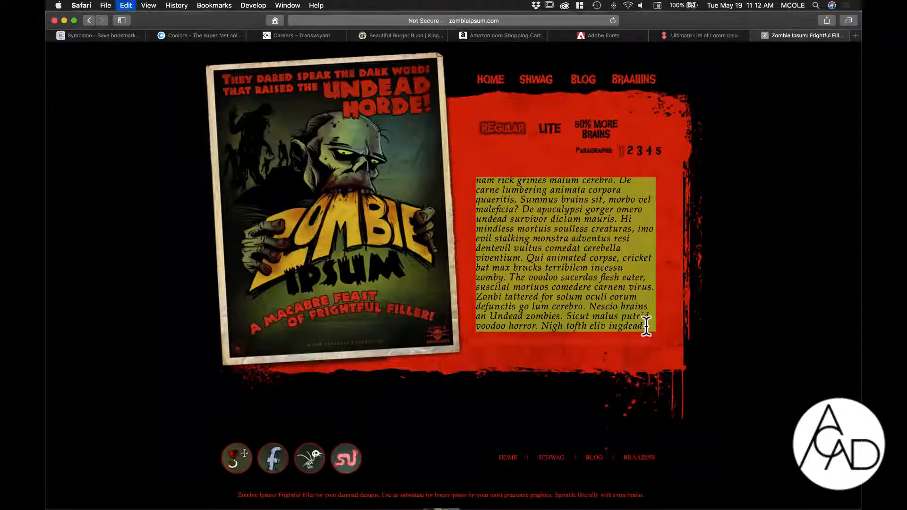
key("super+Tab")
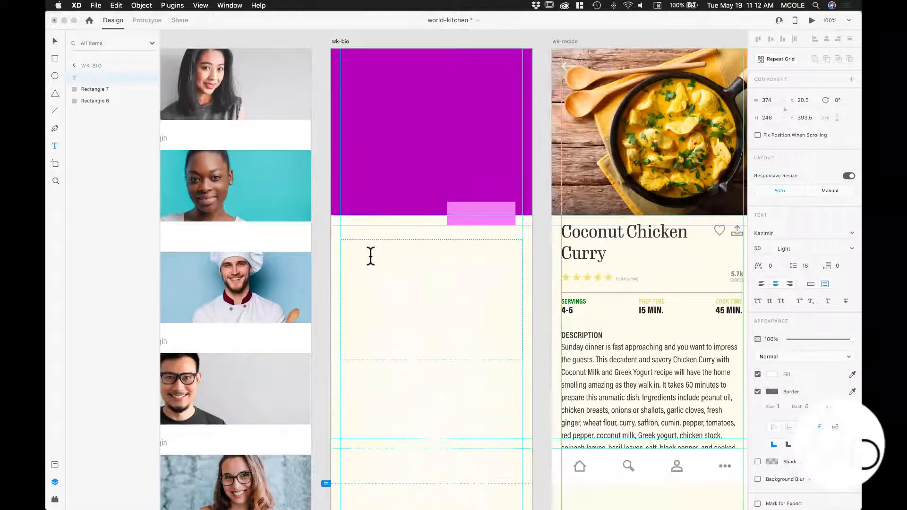
key("super+v")
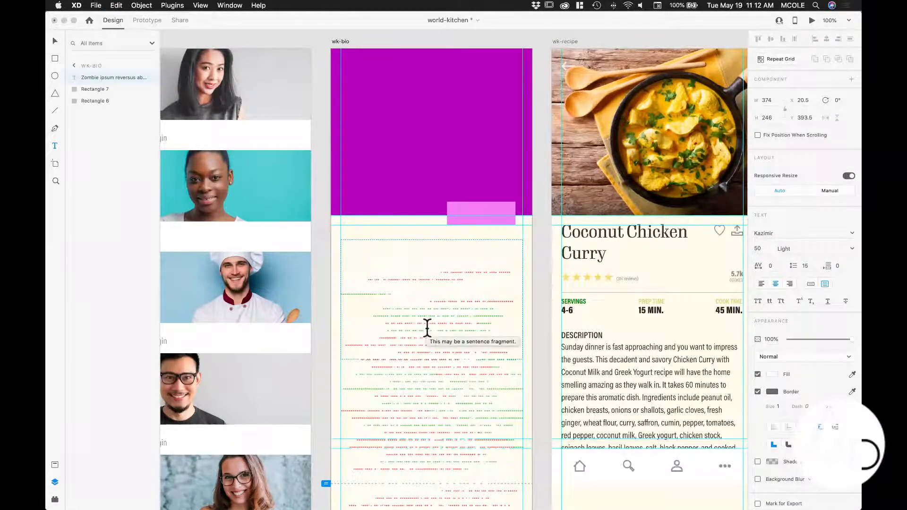
- Set the font of all the pasted placeholder text to Acumin Pro Condensed
key("super+a")
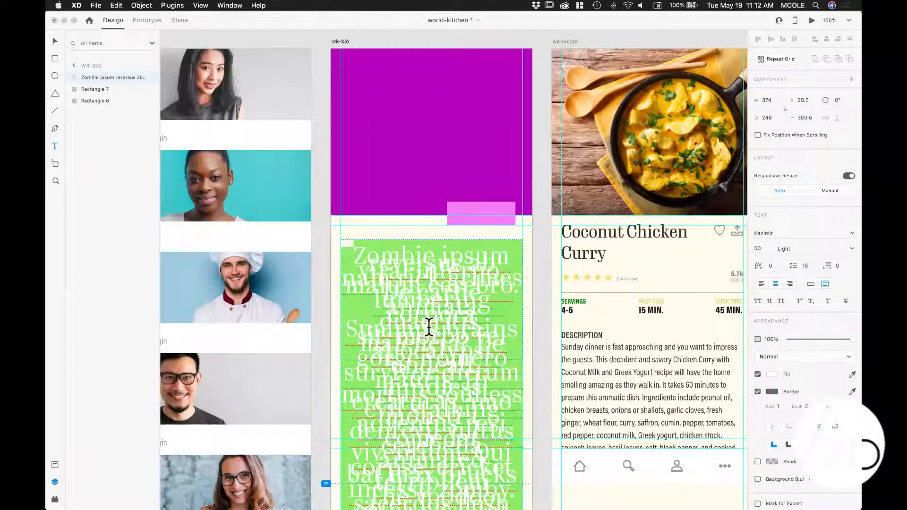
left_click(852, 232)
scroll(790, 291, "up", 20)
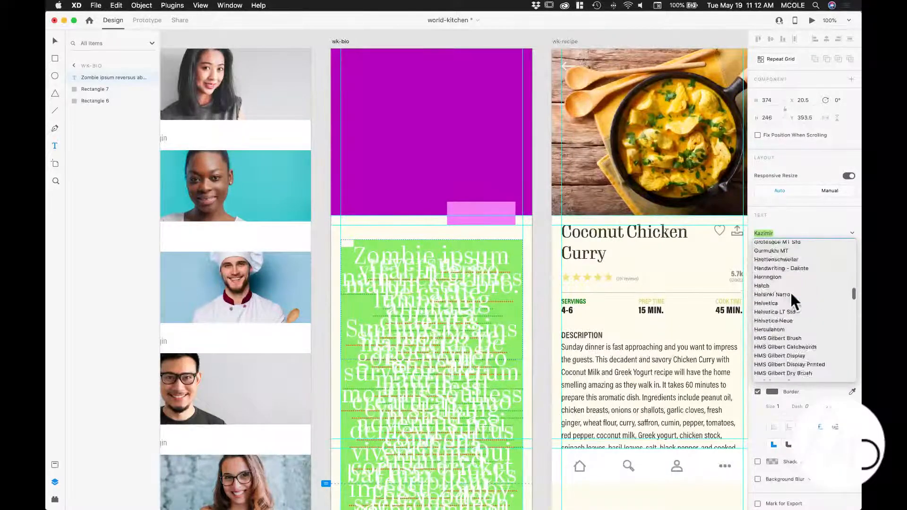
scroll(791, 295, "down", 2)
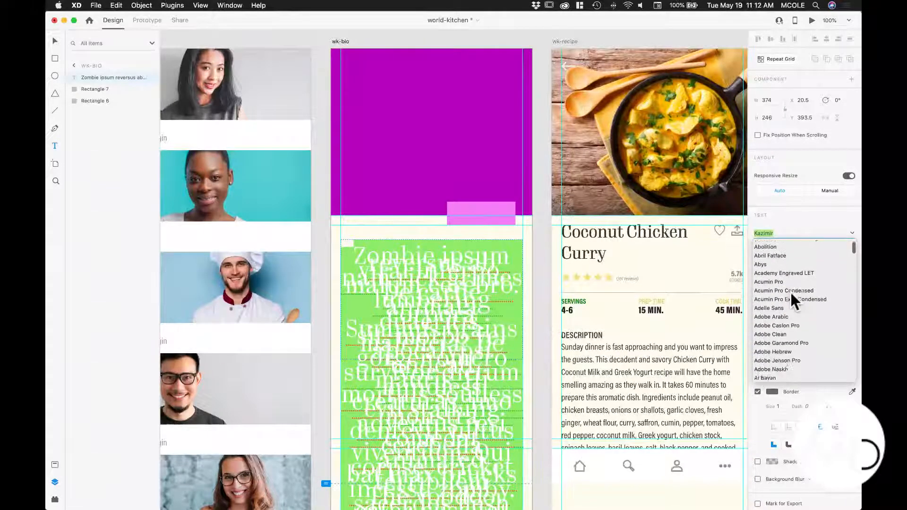
left_click(773, 280)
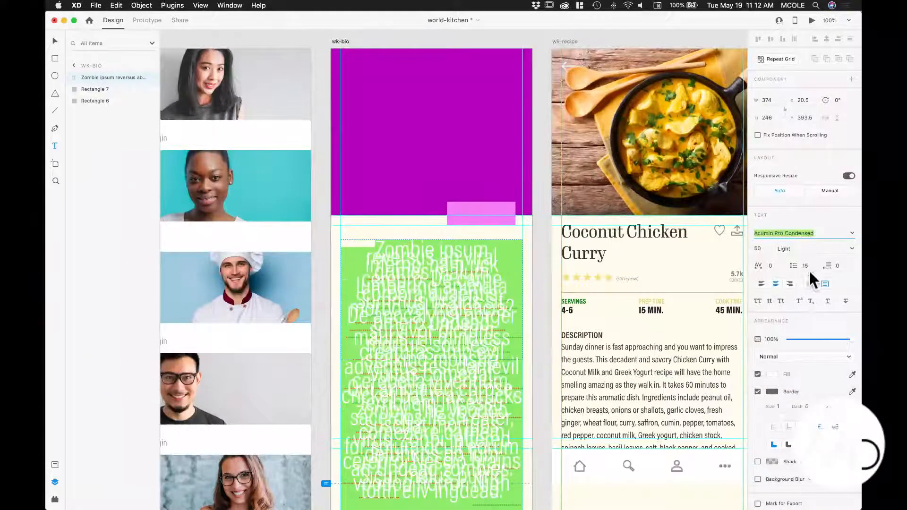
- Set the pasted placeholder text on the wk-bio artboard to size 12 and remove its border
left_click(757, 248)
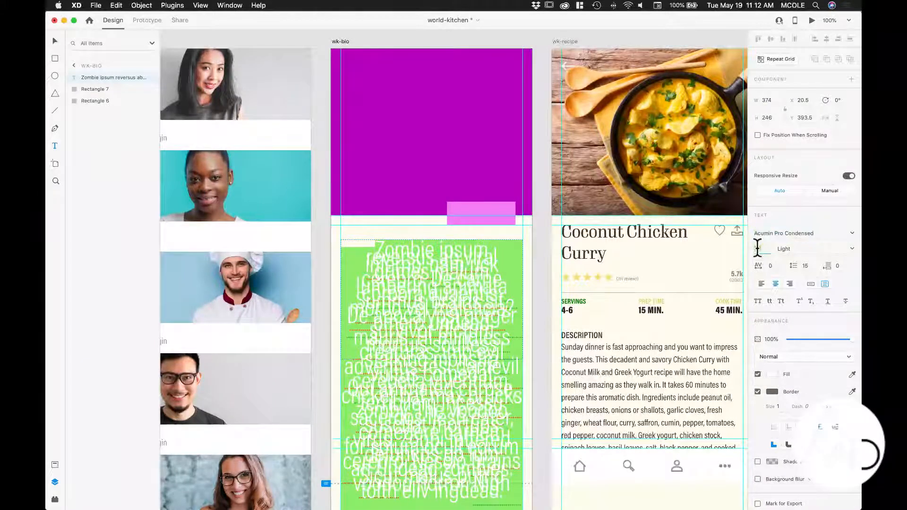
key("Return")
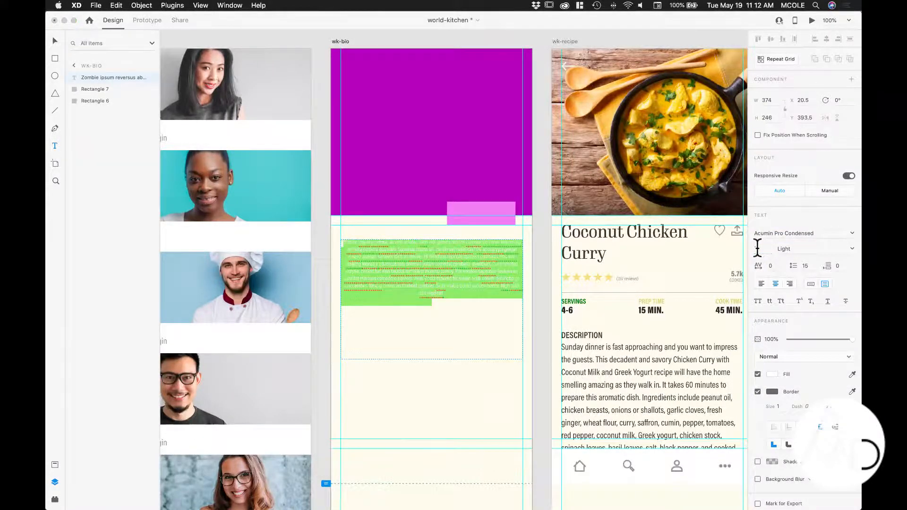
left_click(437, 277)
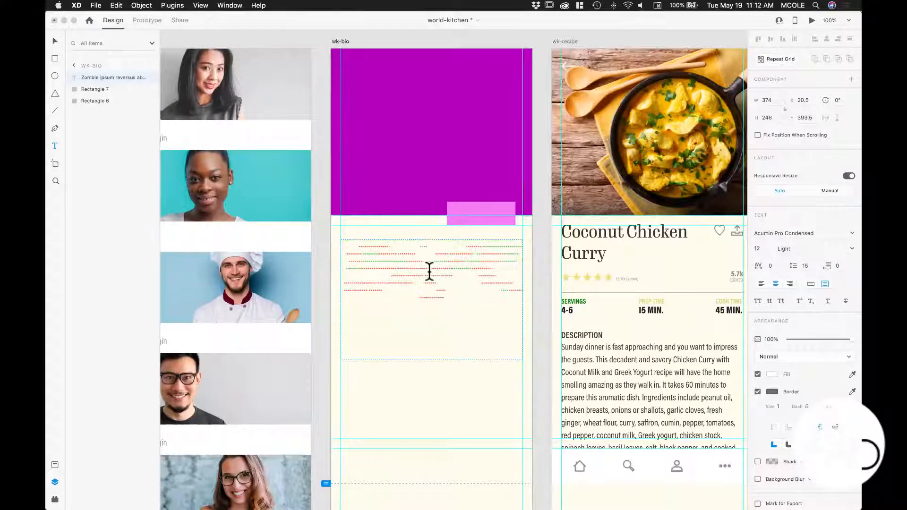
key("super+a")
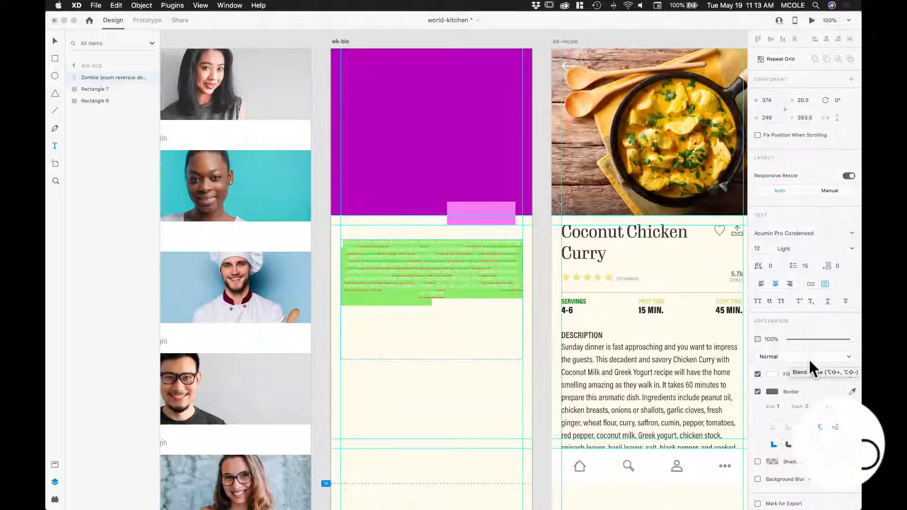
left_click(757, 391)
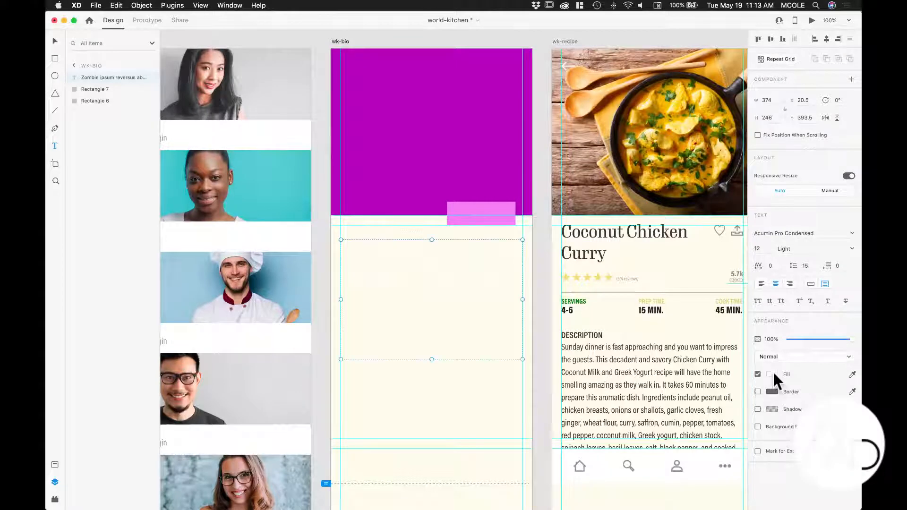
- Fill the placeholder text with dark grey #1F1F1F and align it left
left_click(772, 374)
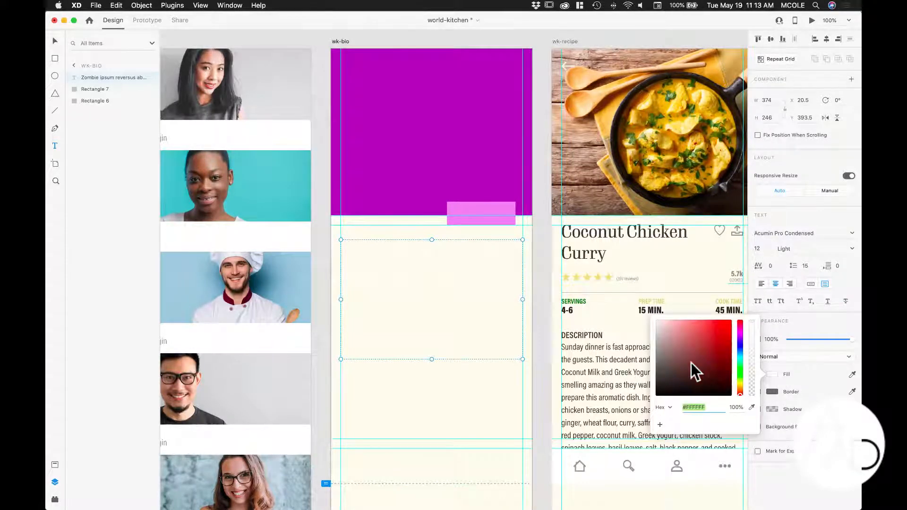
left_click_drag(691, 363, 650, 386)
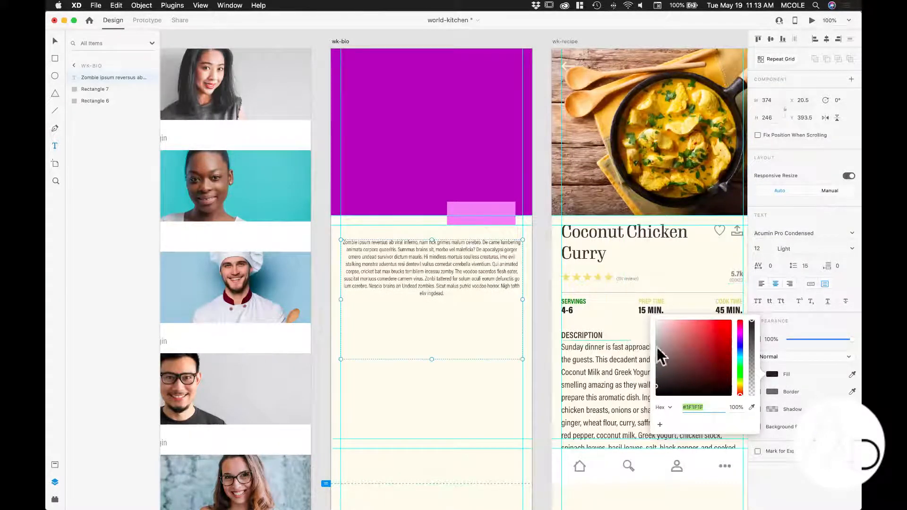
left_click(761, 284)
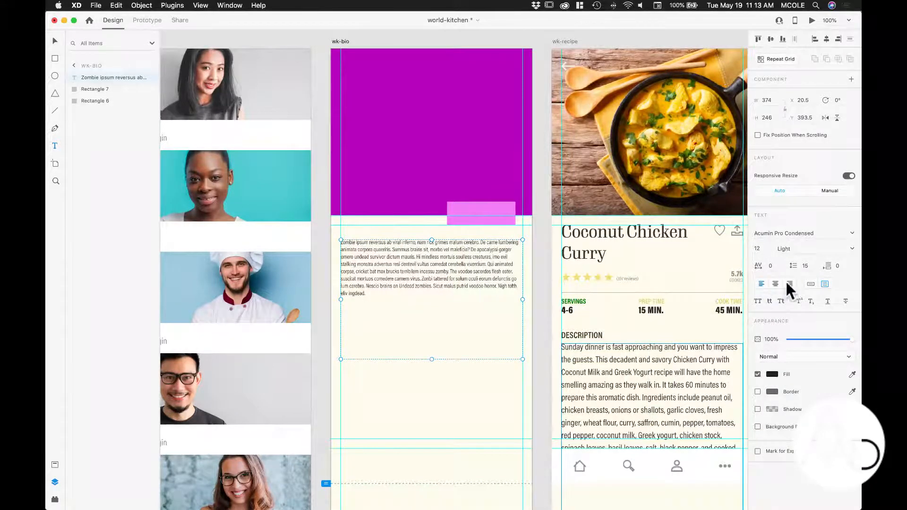
- Shorten the placeholder text box from its lower edge to about 151 high, then deselect it
double_click(381, 257)
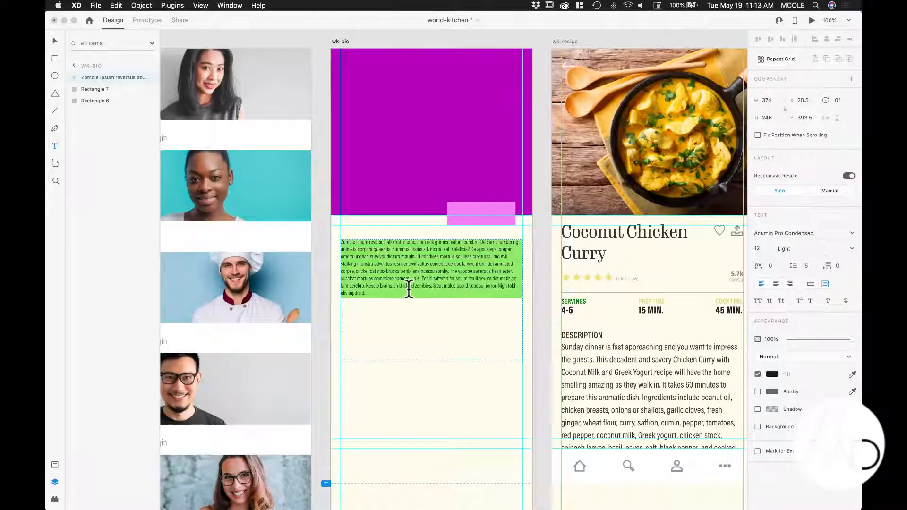
left_click(55, 40)
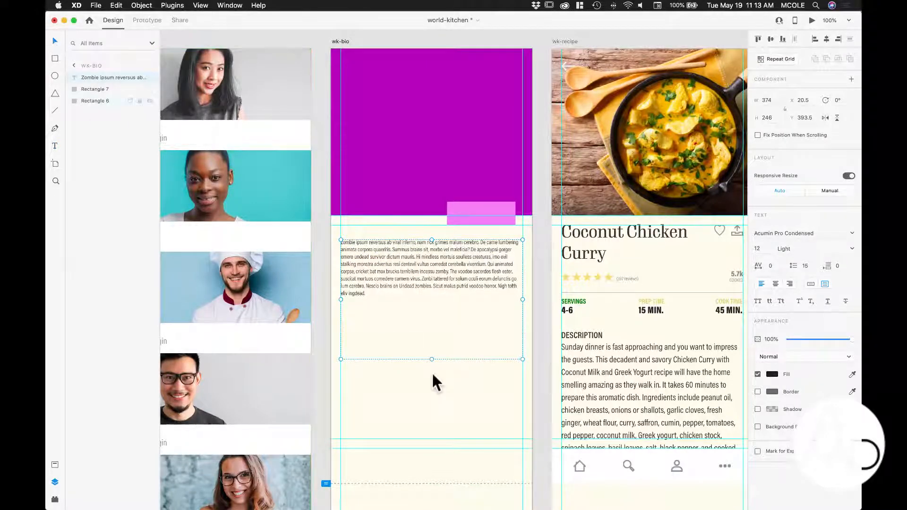
left_click_drag(432, 359, 431, 312)
left_click(407, 351)
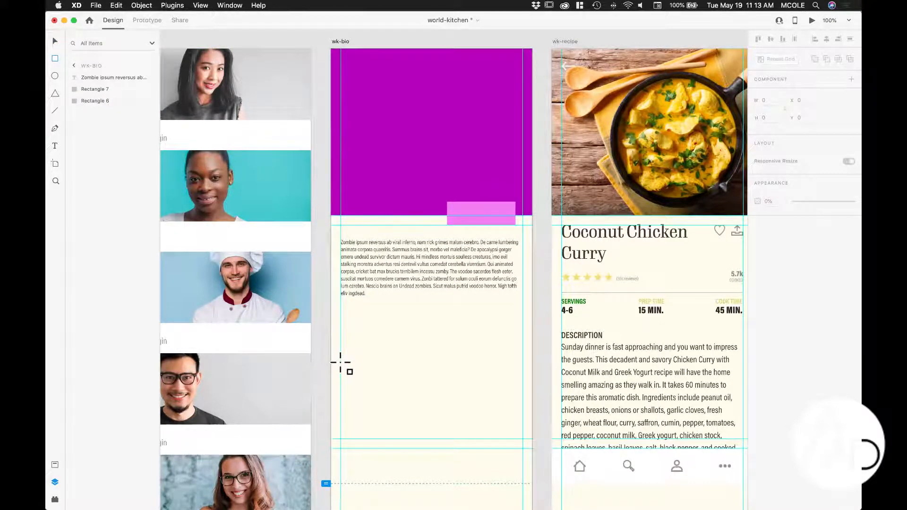
- Draw a square about 102 by 102 from the left margin guide below the bio text on wk-bio
scroll(340, 363, "up", 1)
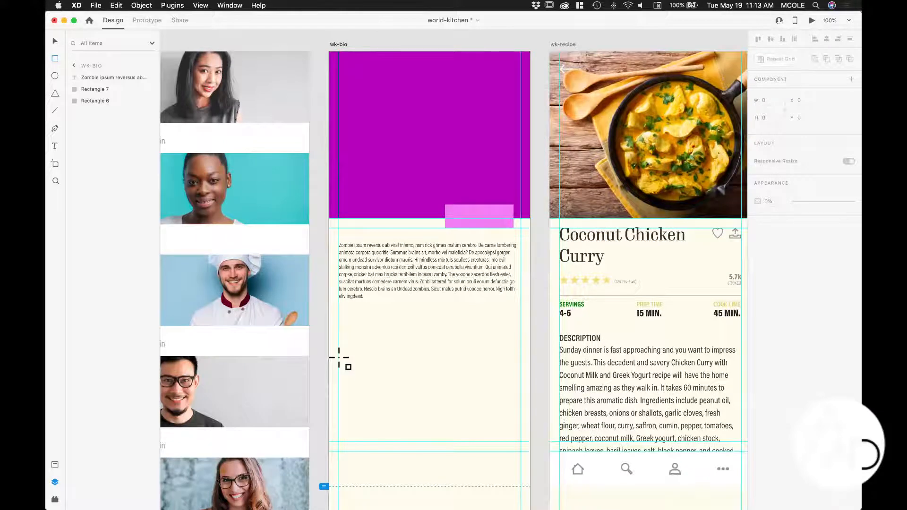
left_click_drag(340, 357, 388, 407)
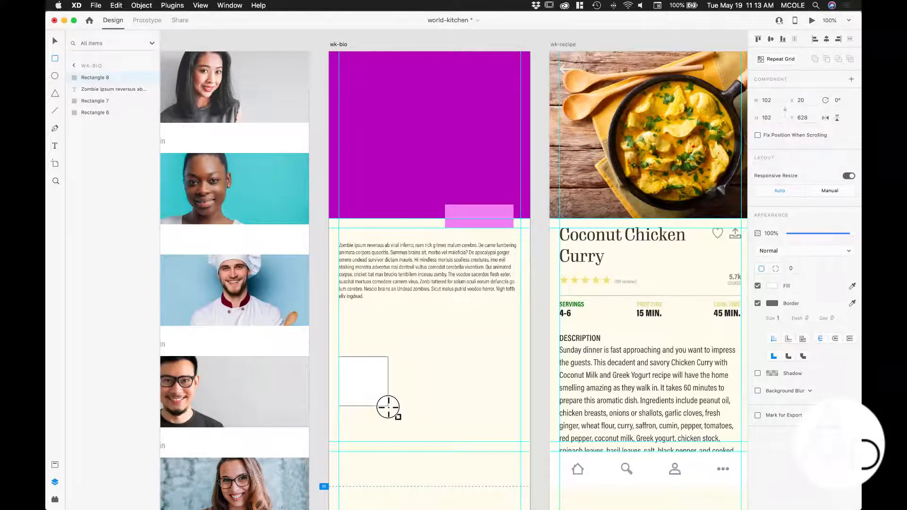
left_click_drag(388, 408, 388, 407)
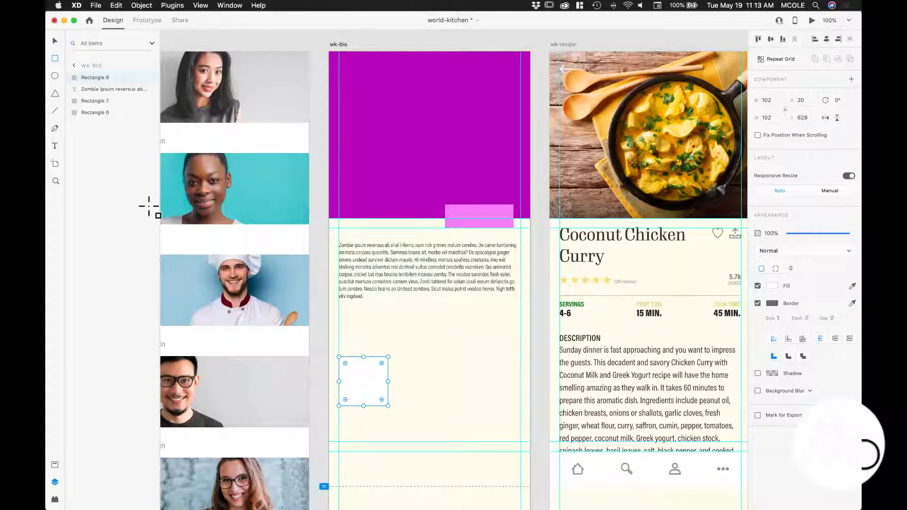
- Add a text box about 102 by 32 beneath the square reading "Recipe Name" at font size 24
left_click(52, 147)
left_click_drag(338, 416, 387, 433)
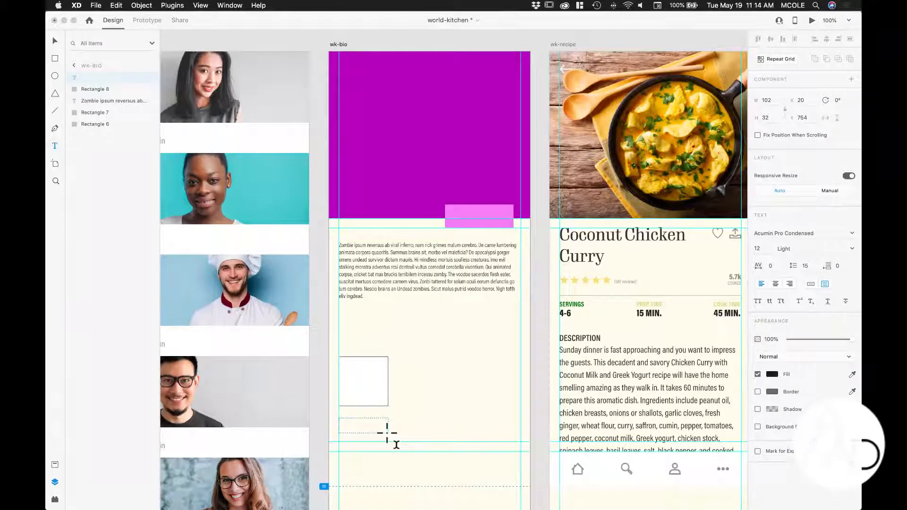
type("Recipe Name")
key("super+a")
left_click(758, 247)
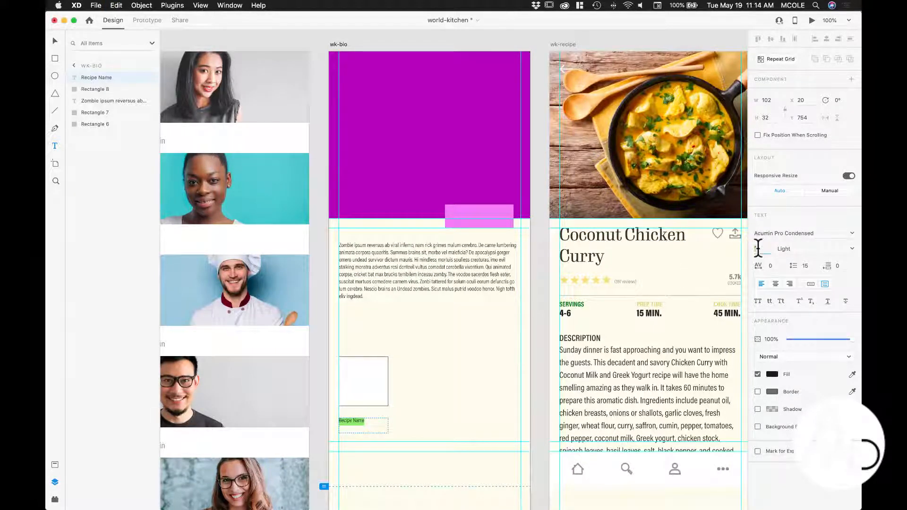
type("24")
key("Return")
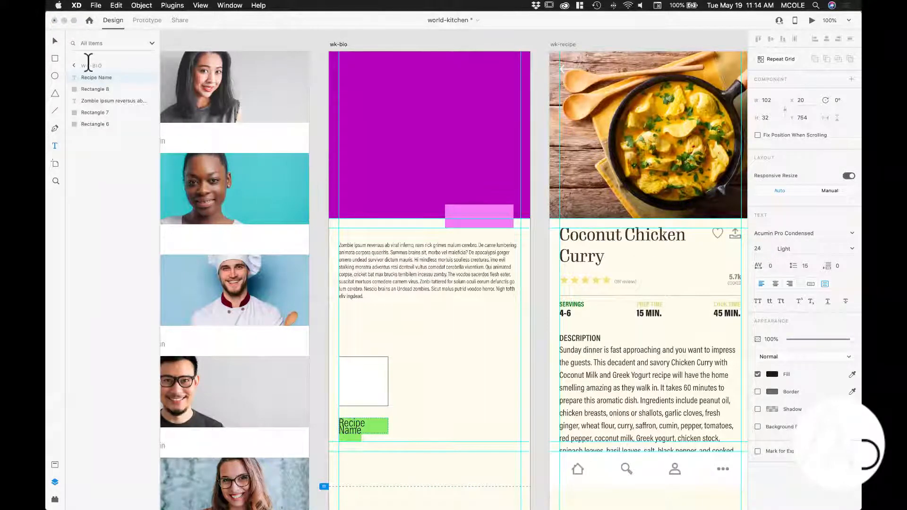
- Move the Recipe Name text up closer beneath the square and group the two objects
left_click(55, 41)
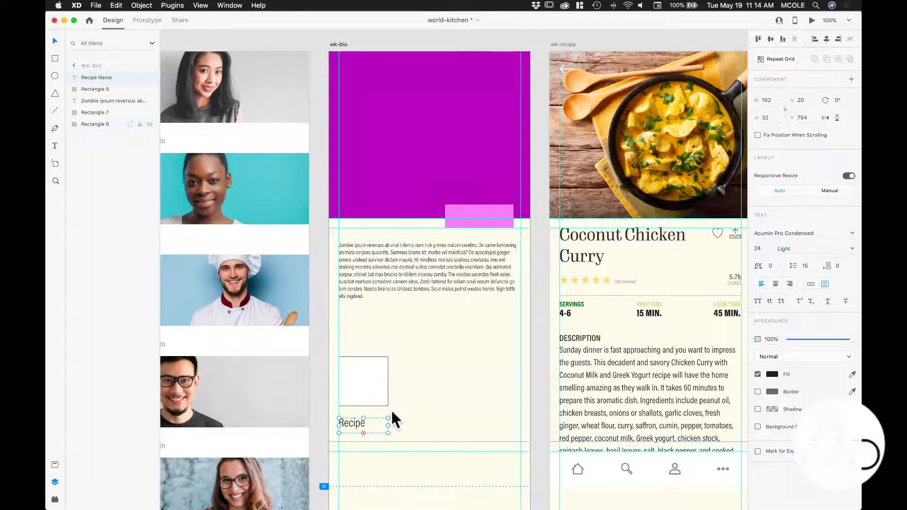
left_click_drag(376, 420, 376, 415)
left_click(375, 382, "shift")
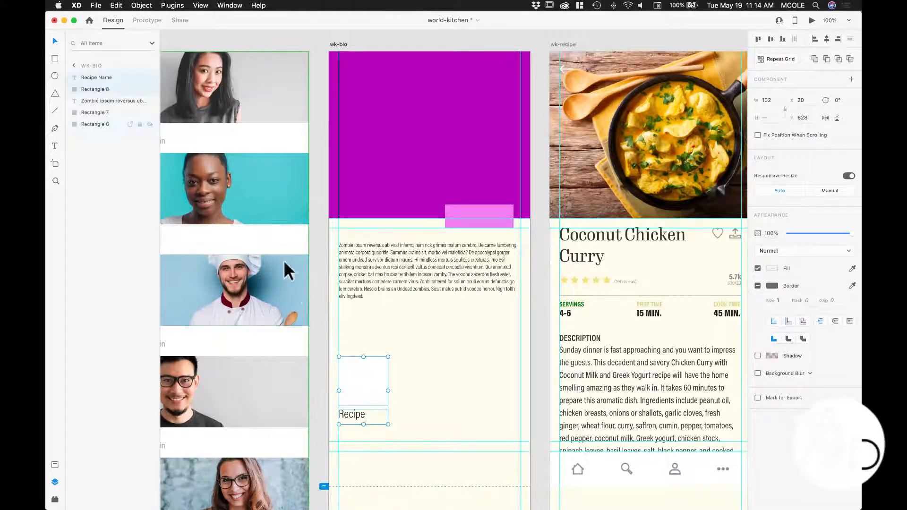
left_click(141, 5)
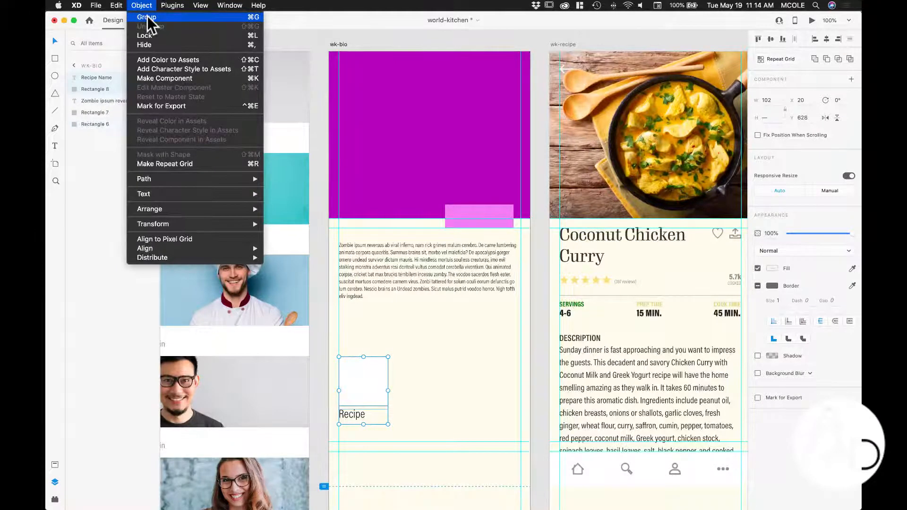
left_click(148, 17)
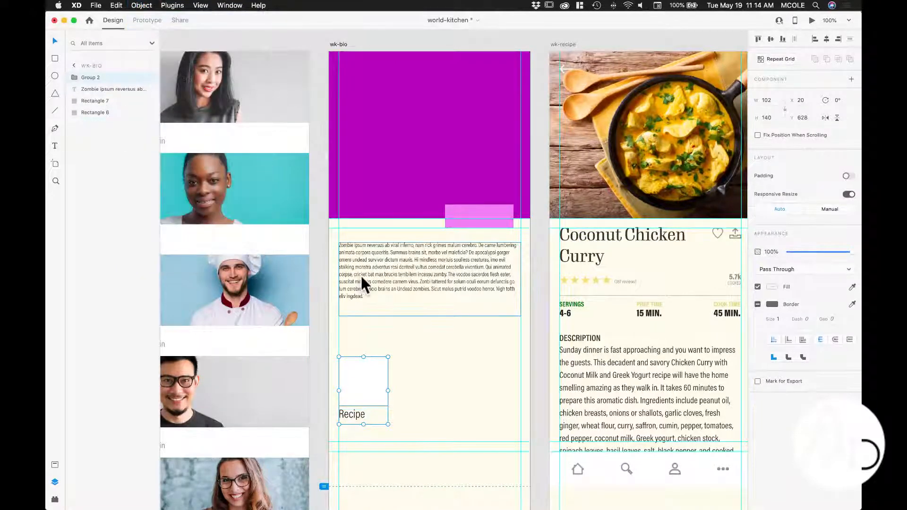
- Turn the recipe group into a repeat grid of three columns and two rows, about 374 by 298, with columns spaced to reach the right margin guide
left_click(777, 59)
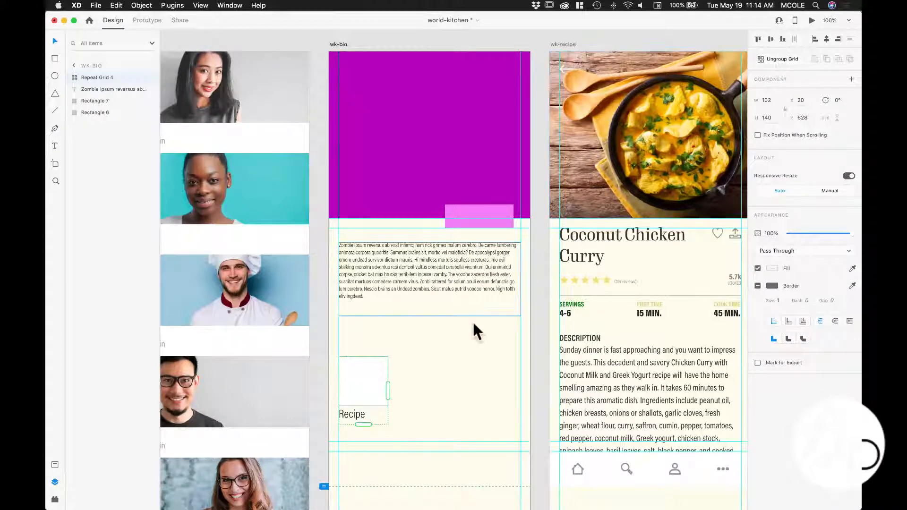
left_click_drag(388, 390, 520, 387)
left_click_drag(453, 377, 465, 378)
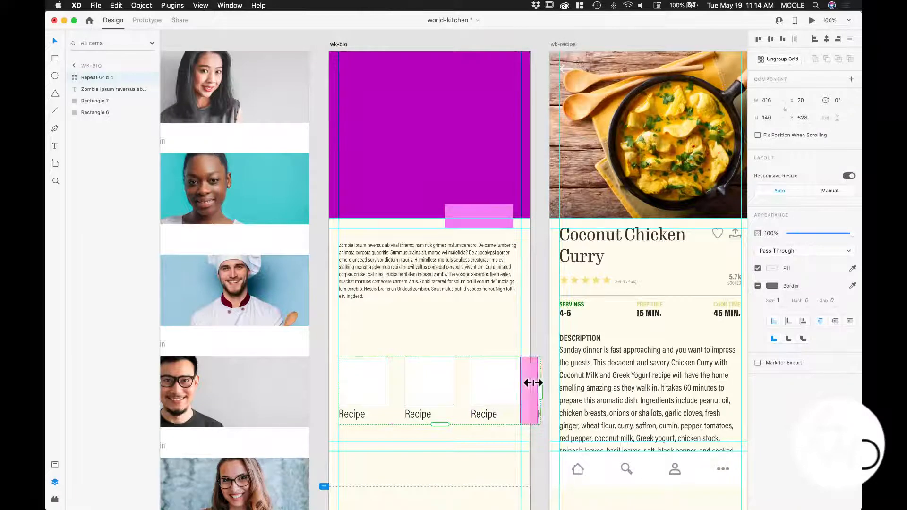
left_click_drag(537, 388, 520, 396)
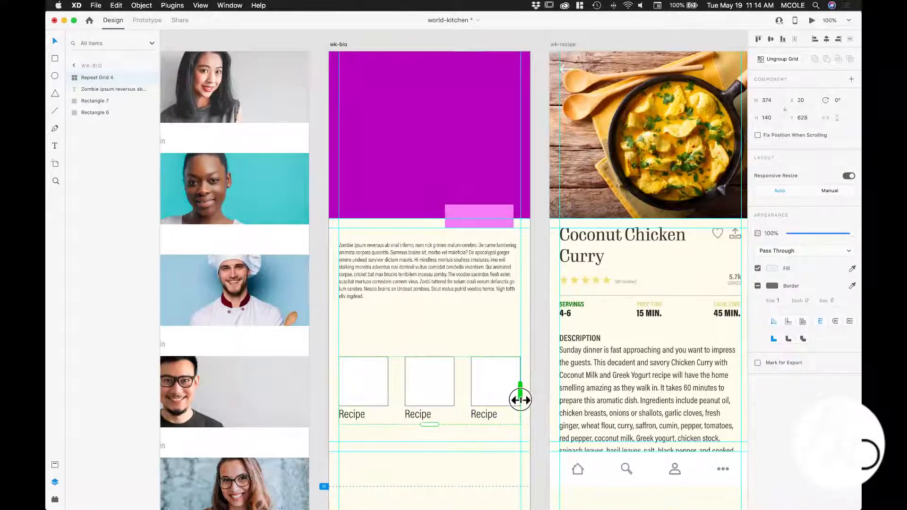
left_click_drag(430, 424, 430, 484)
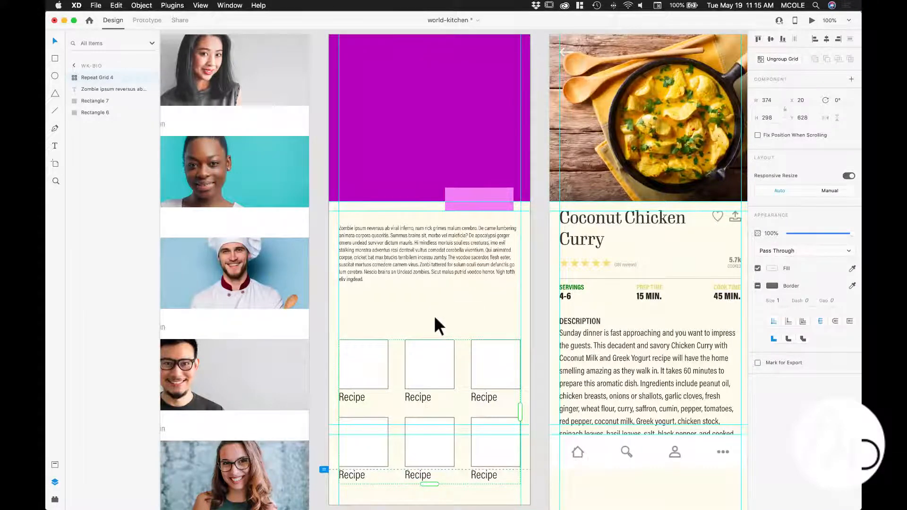
- Move the bio text box down to Y 424.5, between the header rectangles and the recipe grid
left_click(421, 261)
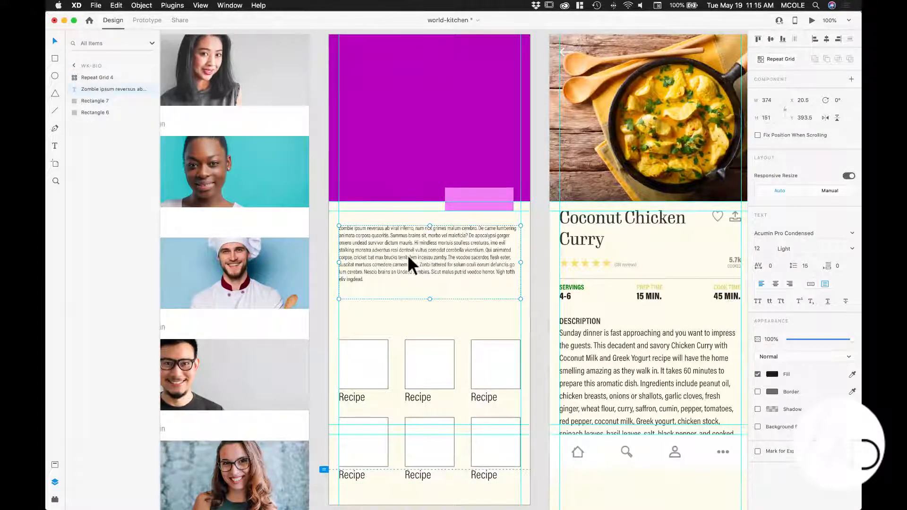
left_click_drag(411, 263, 409, 273)
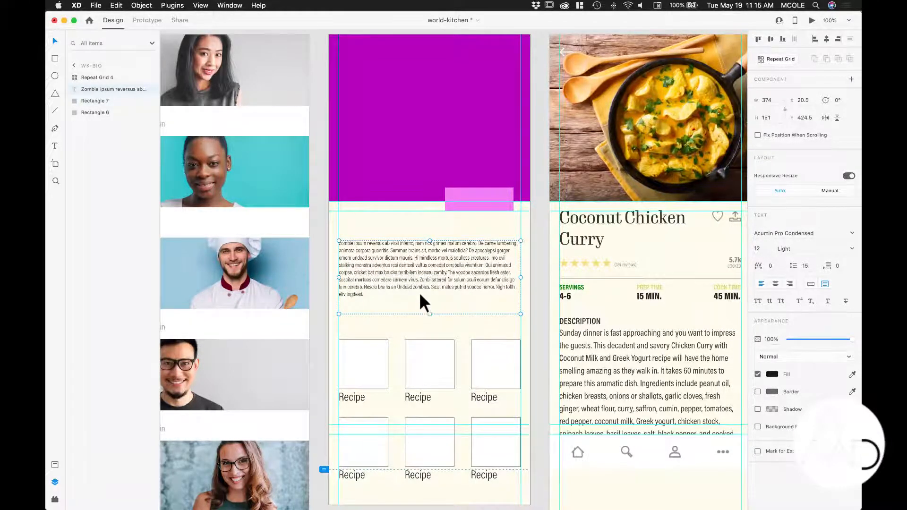
left_click_drag(407, 272, 388, 277)
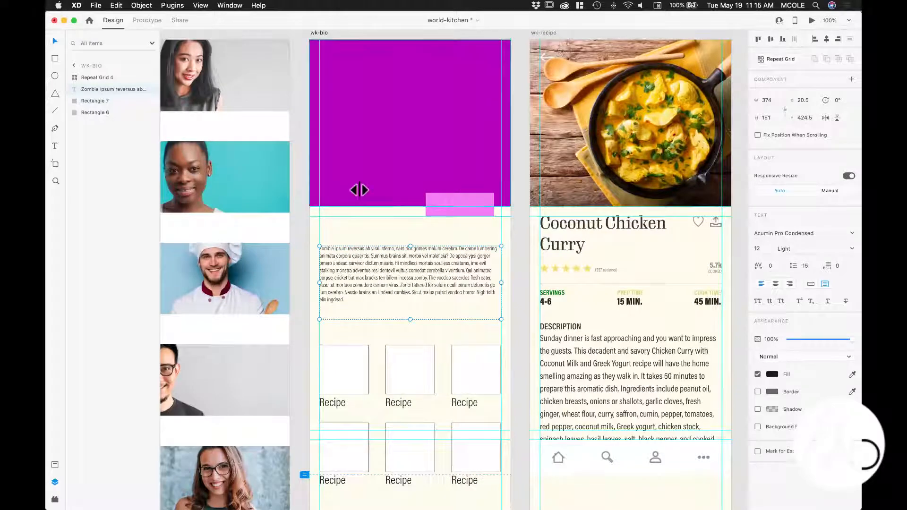
left_click(333, 116)
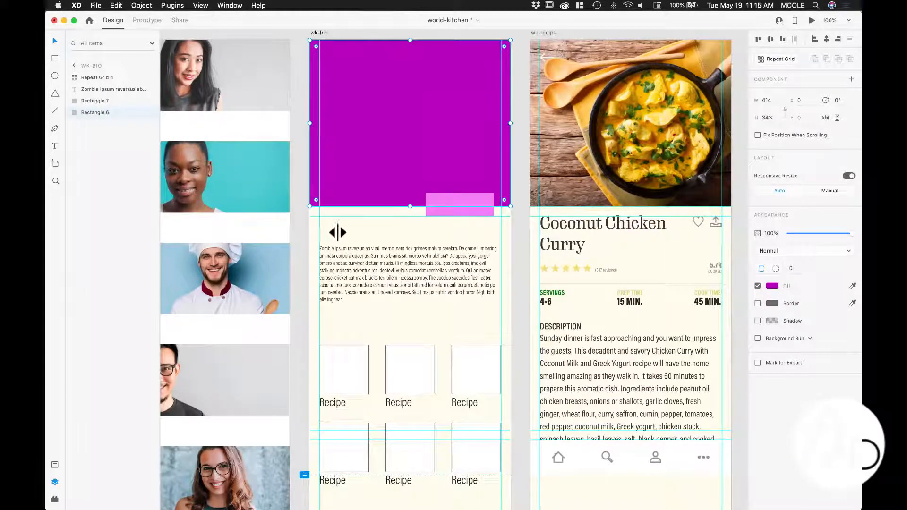
left_click(336, 256)
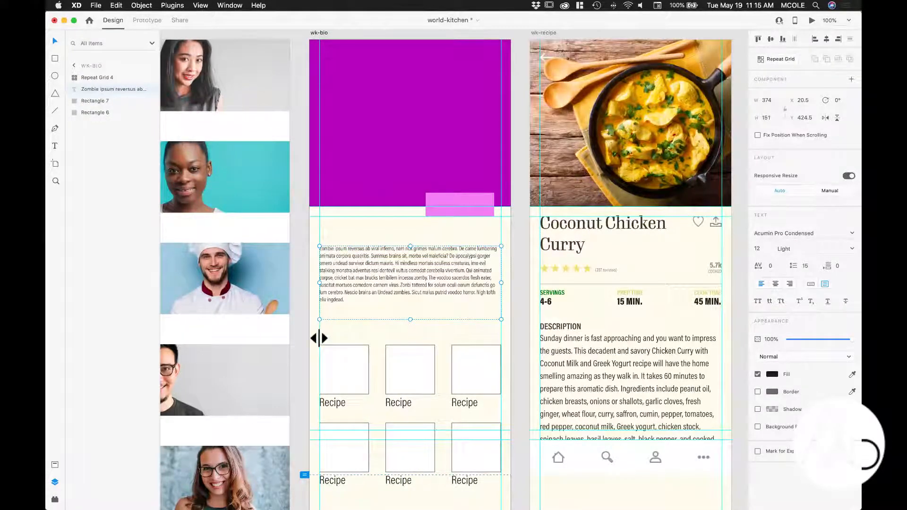
double_click(410, 263)
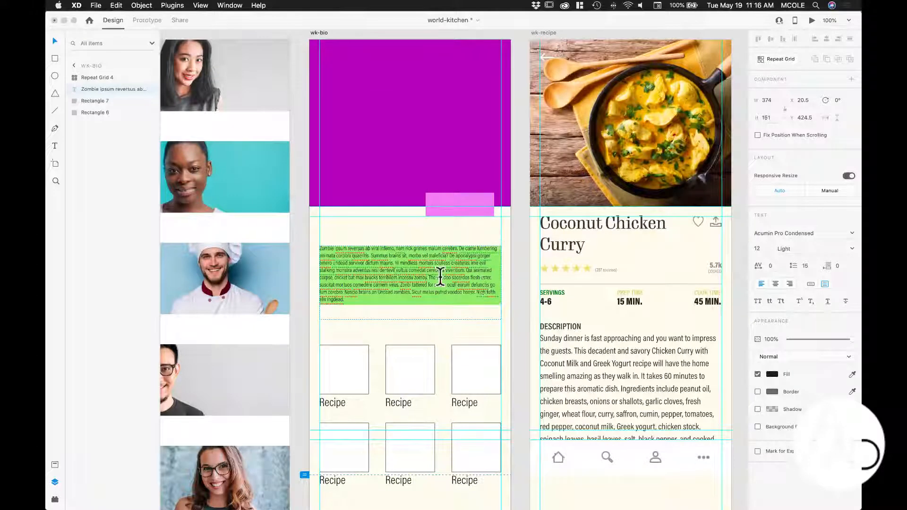
left_click(410, 267)
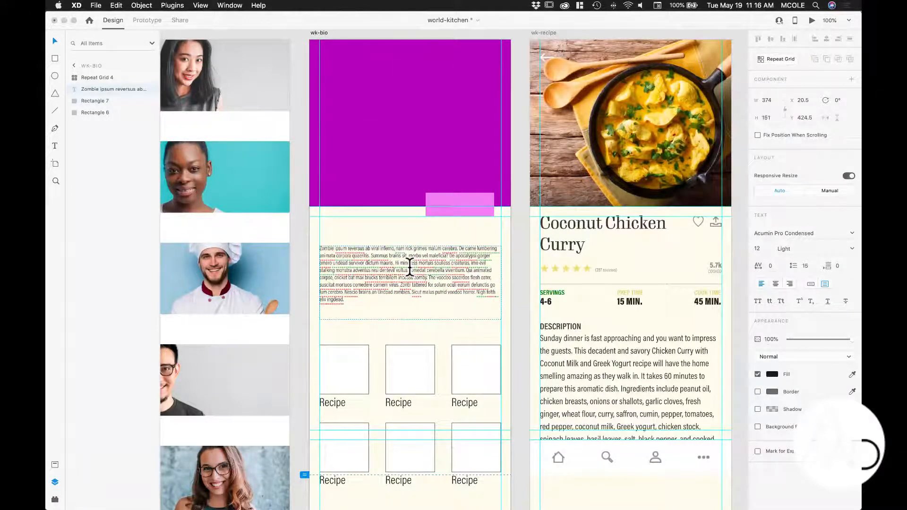
left_click(55, 42)
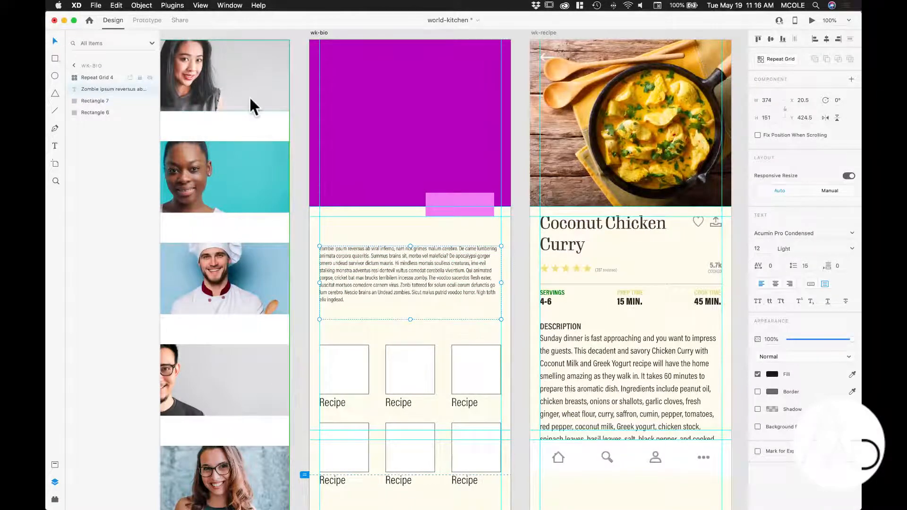
- Switch to Finder and bring up the folder holding the bio text and recipe images
key("super+Tab")
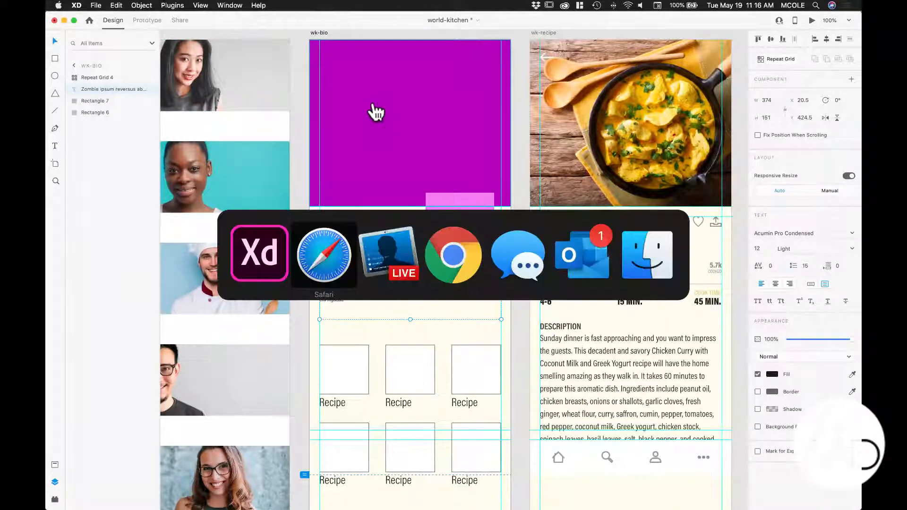
key("super+Tab")
key("super+Tab")
key("super+Tab")
key("super+Tab")
key("super+Tab")
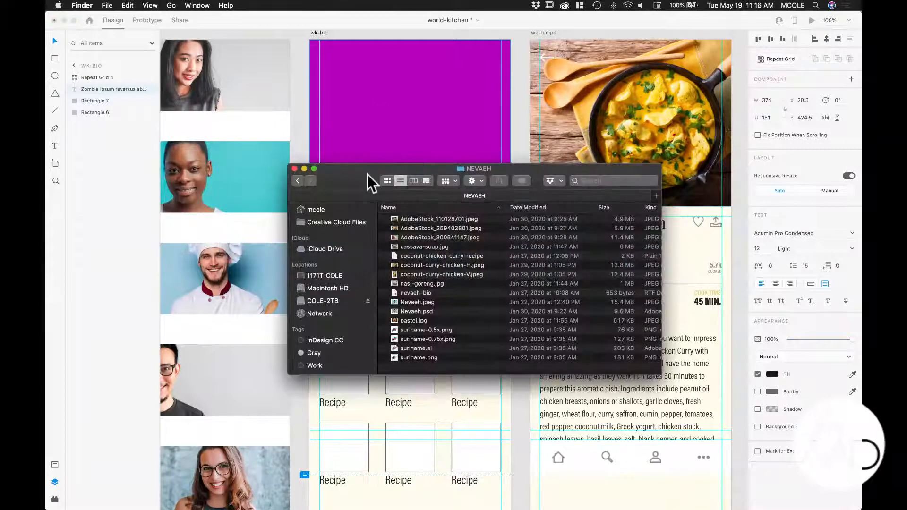
- Fill the large header rectangle on wk-bio with Nevaeh.jpeg and the small overlapping rectangle with suriname.png
left_click_drag(369, 181, 603, 135)
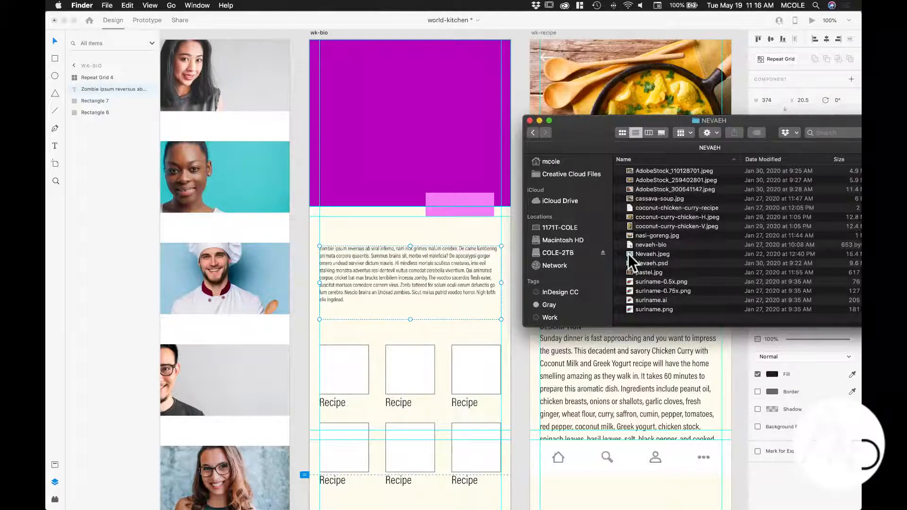
left_click_drag(629, 253, 401, 126)
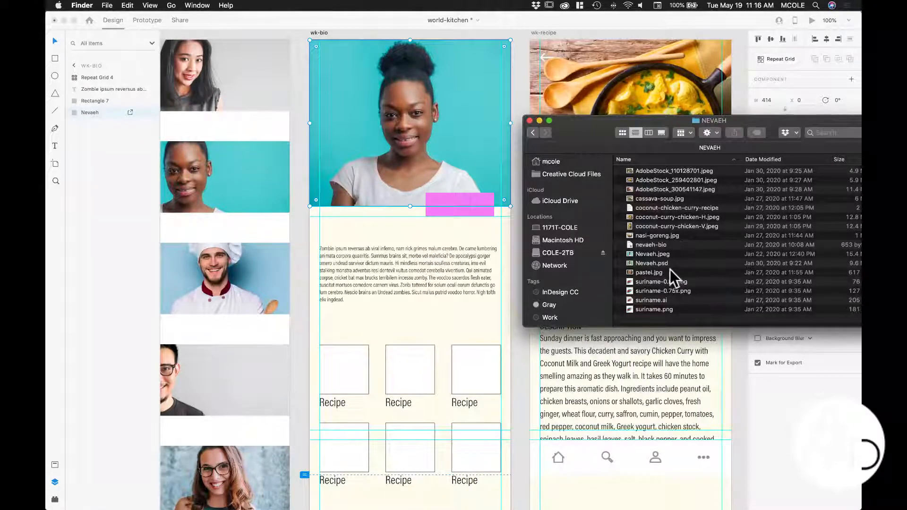
left_click(628, 310)
left_click_drag(622, 309, 462, 204)
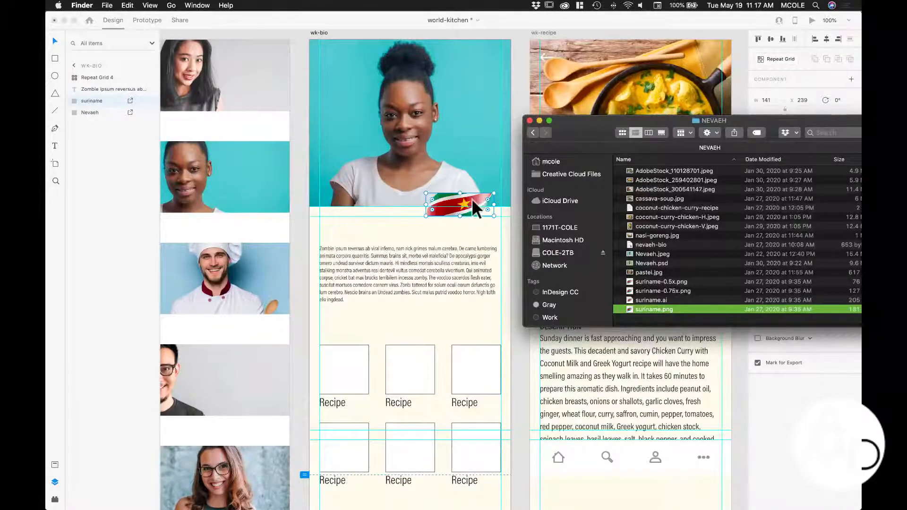
- Fill the recipe grid squares with coconut-curry-chicken-V.jpeg, nasi-goreng.jpg, pastei.jpg, AdobeStock_300541147.jpeg and AdobeStock_259402801.jpeg in one go
scroll(414, 316, "down", 3)
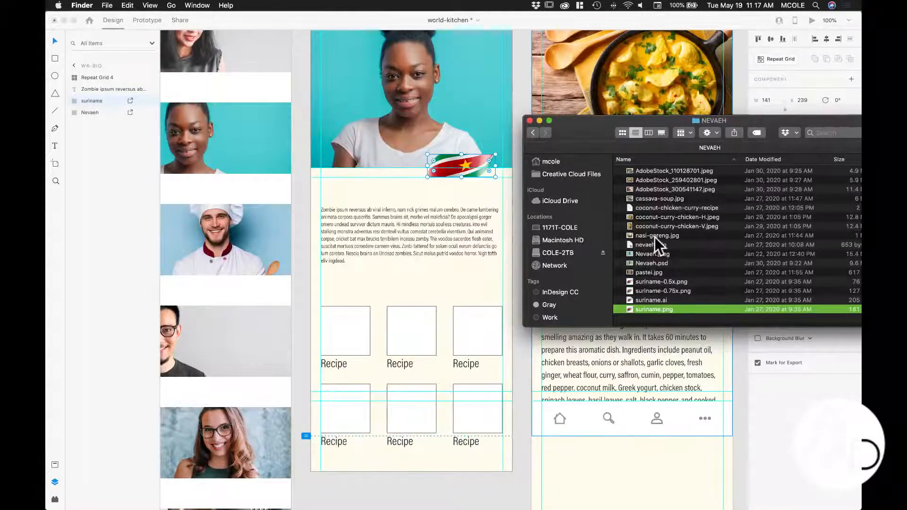
left_click(629, 225)
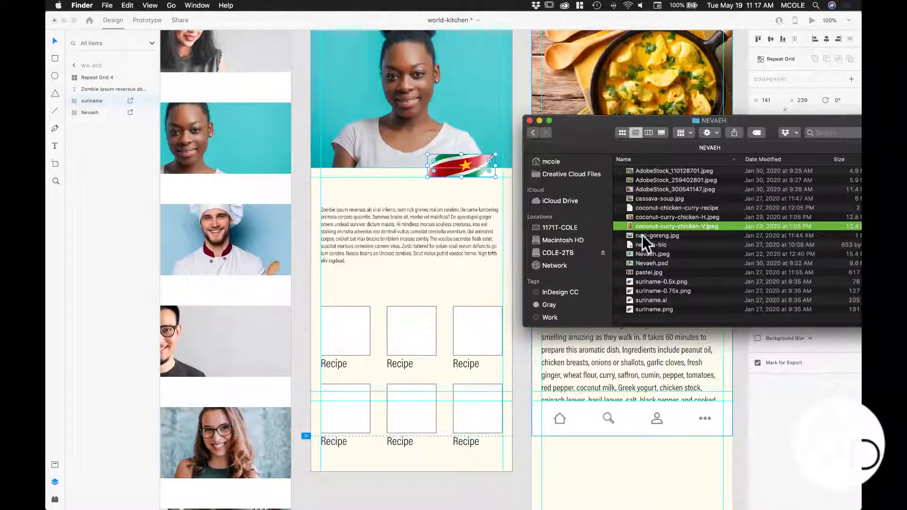
left_click(628, 235, "shift")
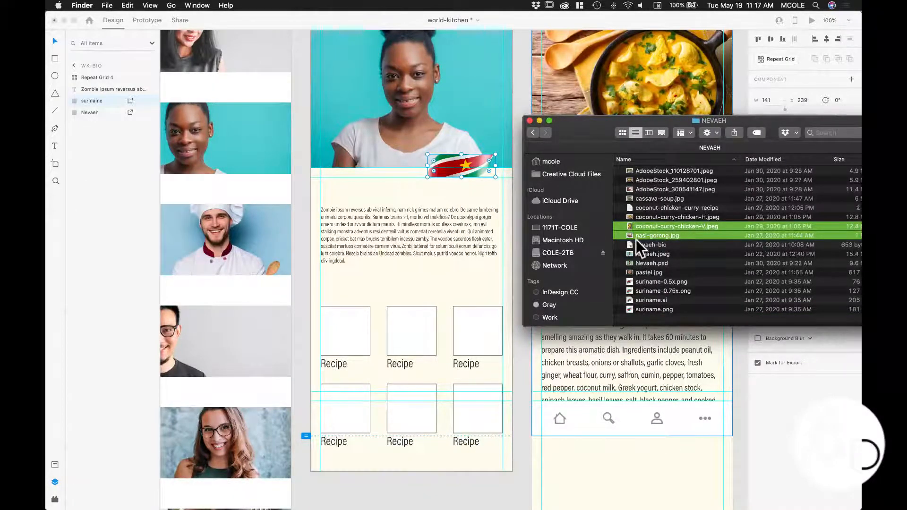
left_click(629, 272, "super")
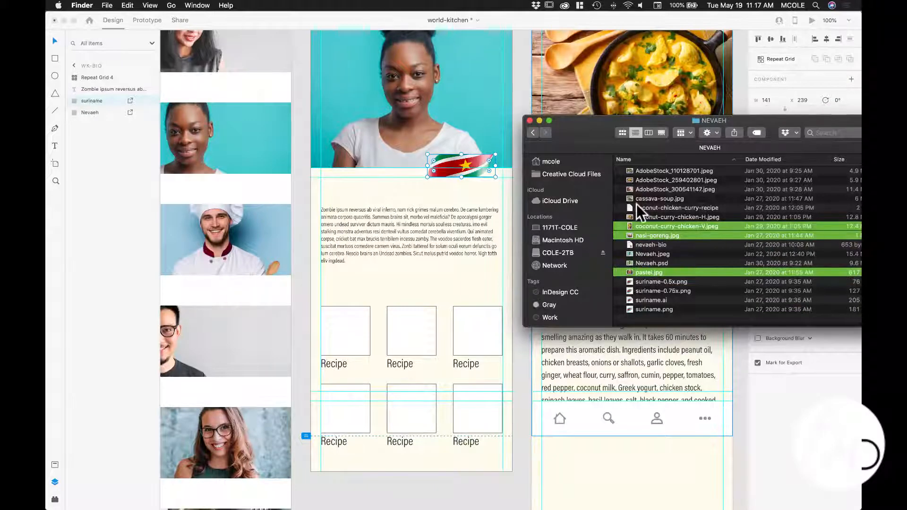
left_click(628, 189, "super")
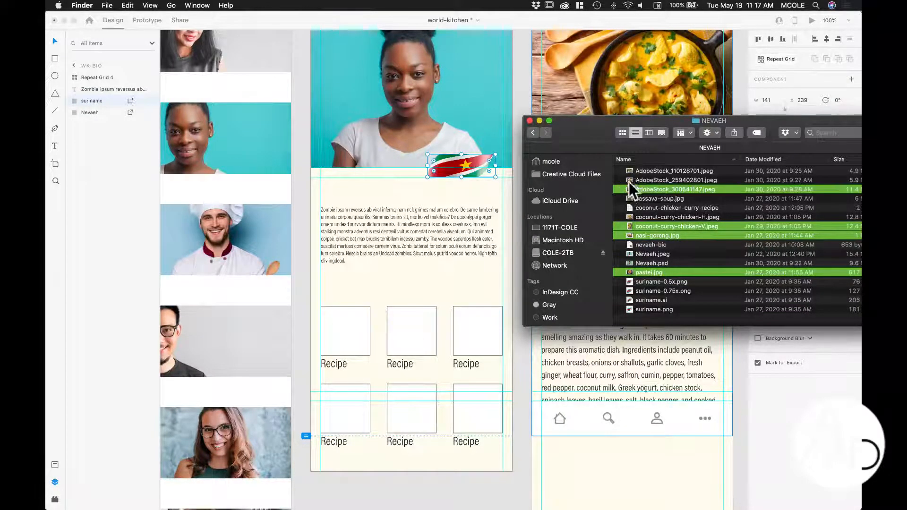
left_click(629, 179, "super")
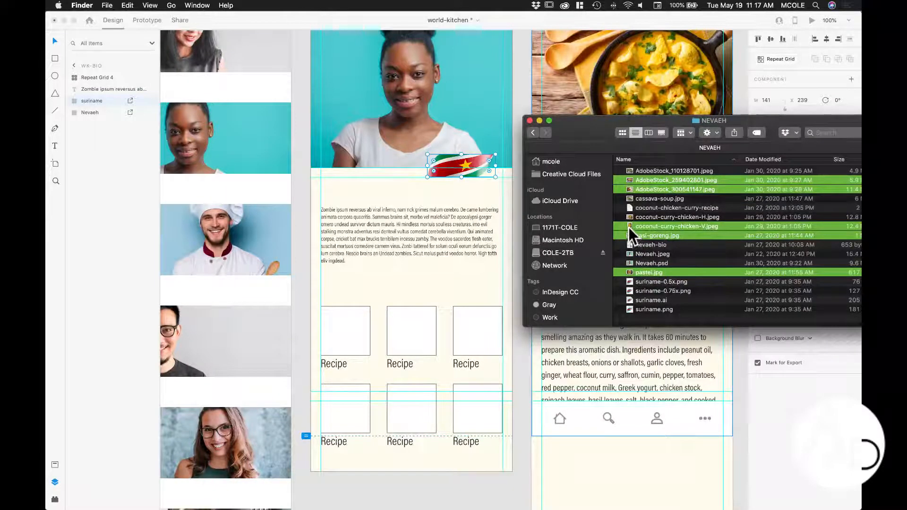
left_click_drag(628, 226, 346, 329)
left_click_drag(345, 326, 346, 327)
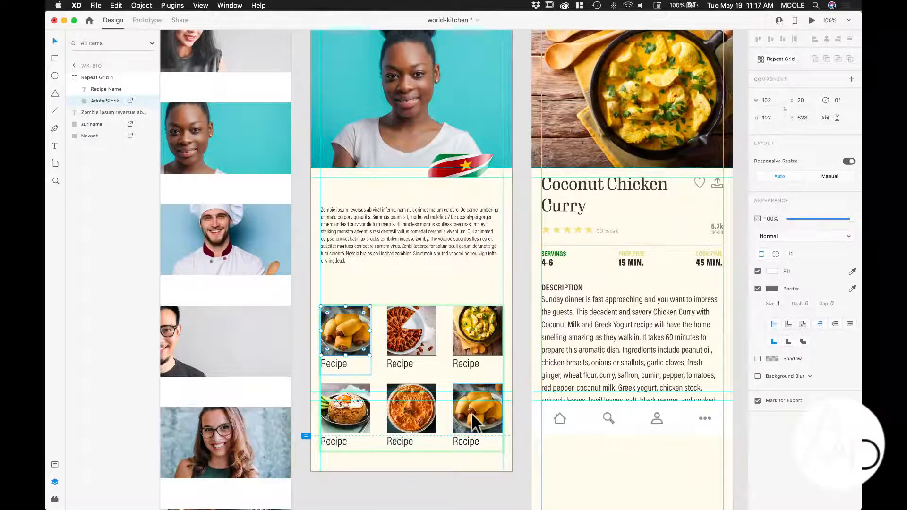
- Replace the grid's last recipe image with AdobeStock_110128701.jpeg and its first with coconut-curry-chicken-H.jpeg
key("super+Tab")
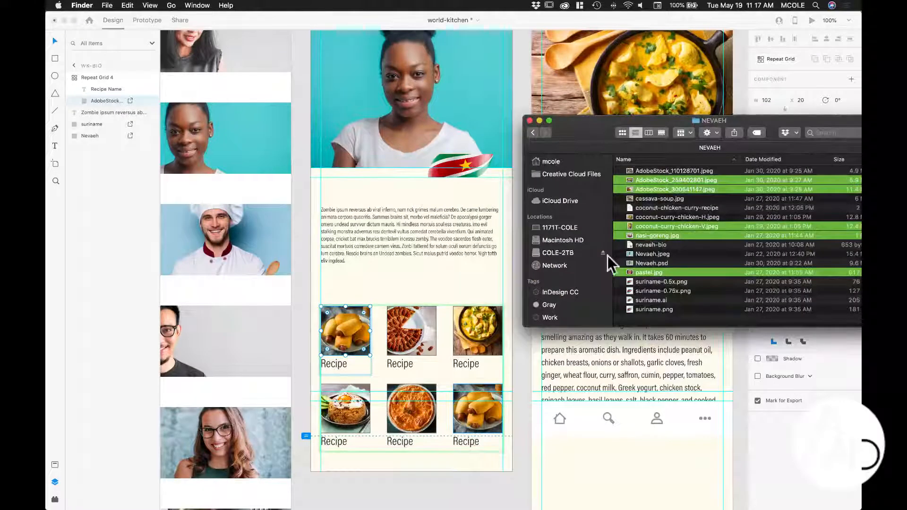
left_click_drag(629, 171, 498, 392)
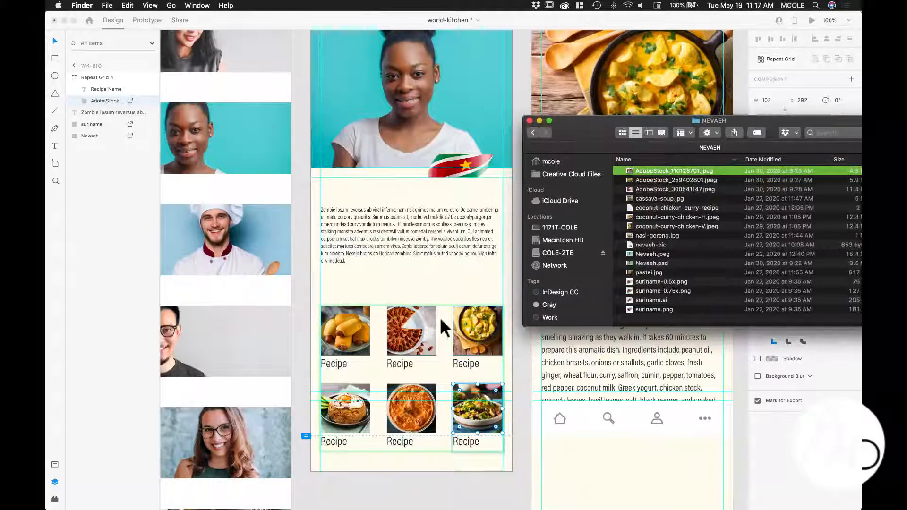
left_click(656, 217)
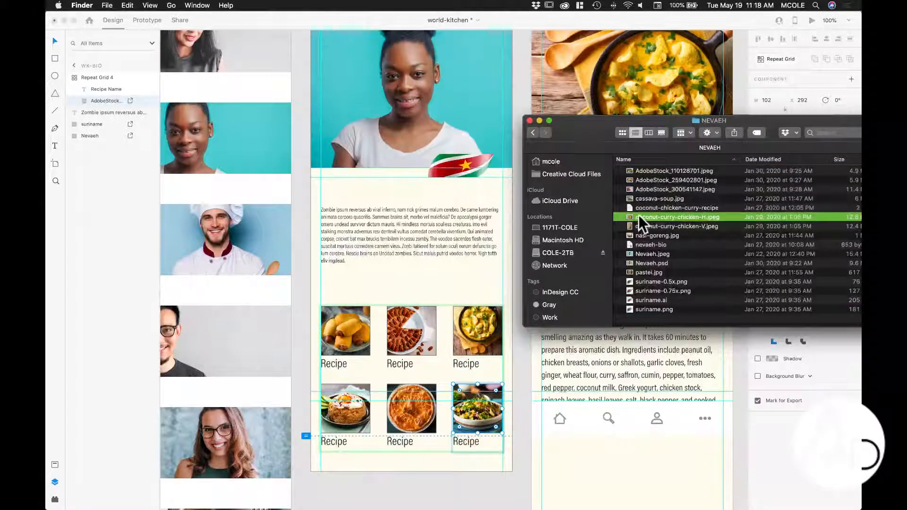
left_click_drag(628, 216, 357, 326)
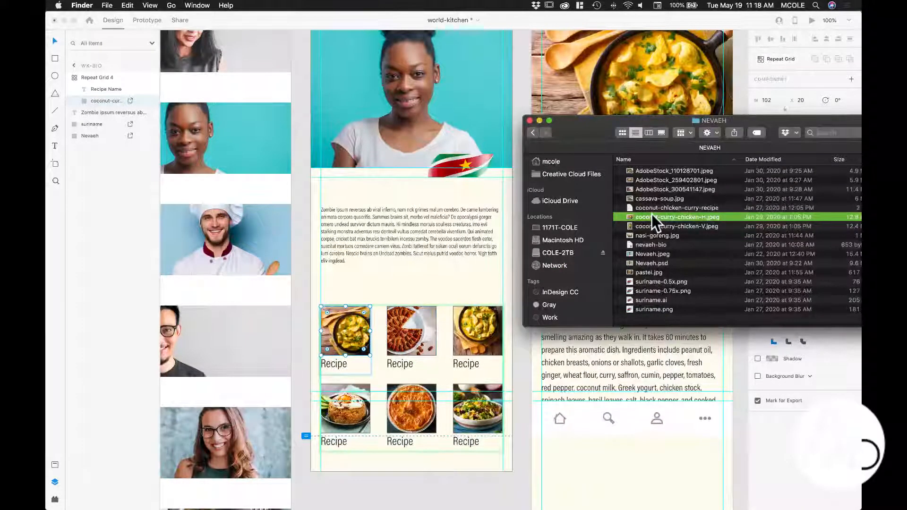
- Preview AdobeStock_259402801.jpeg and place it in the third square of the recipe grid's upper row
left_click(629, 180)
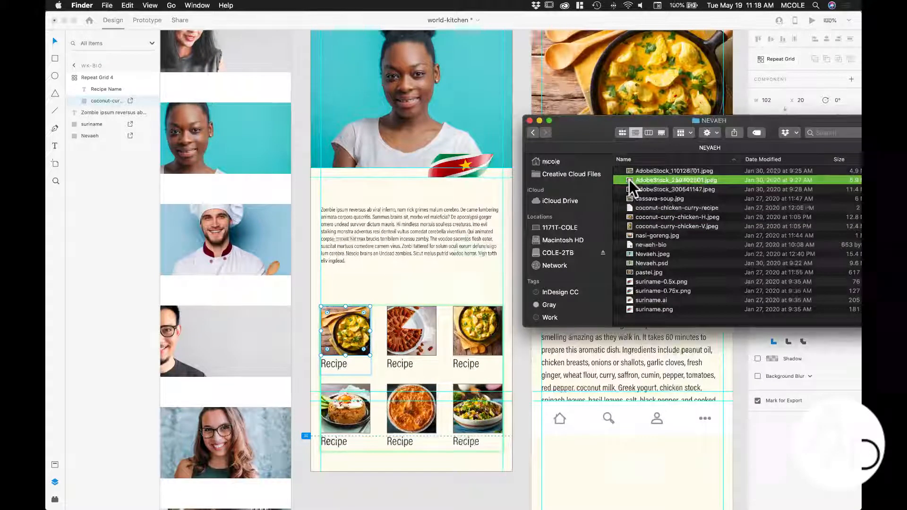
key("space")
key("space")
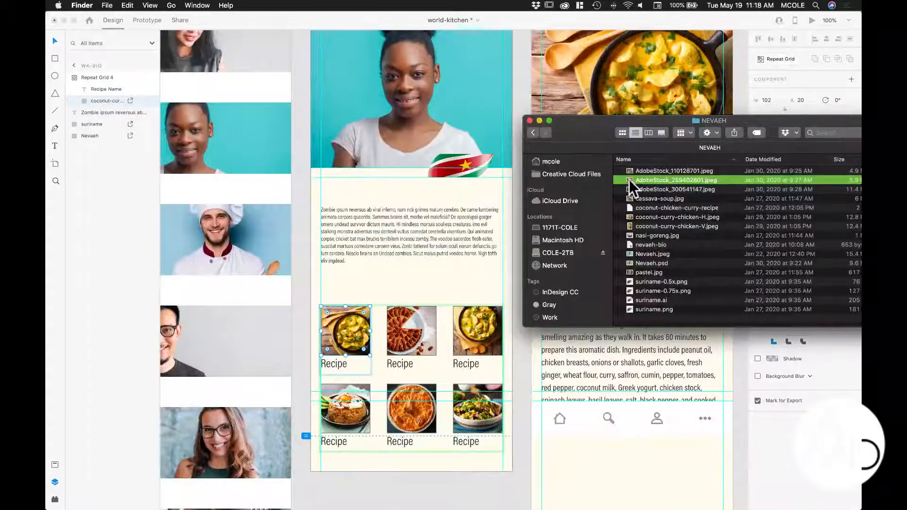
left_click_drag(629, 180, 468, 334)
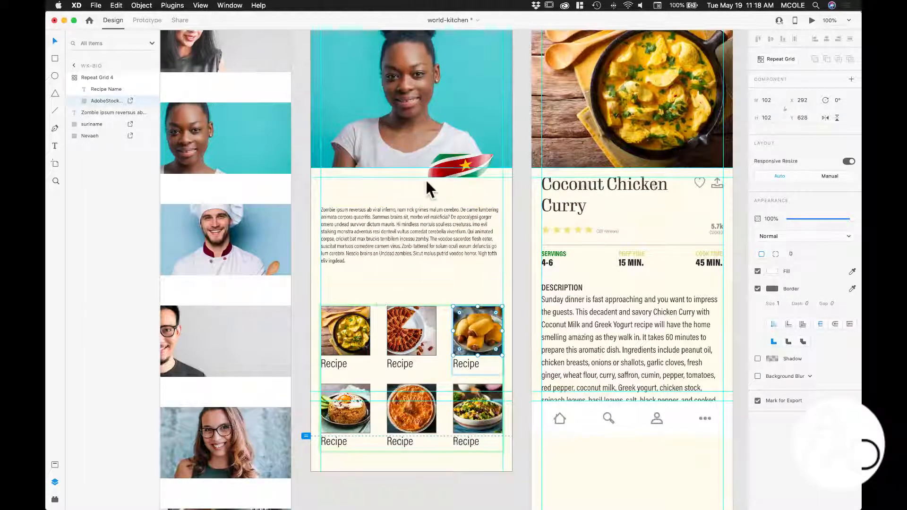
- Enlarge the portrait inside the header rectangle's mask and shift it left to recenter the face on the artboard
left_click_drag(418, 112, 418, 206)
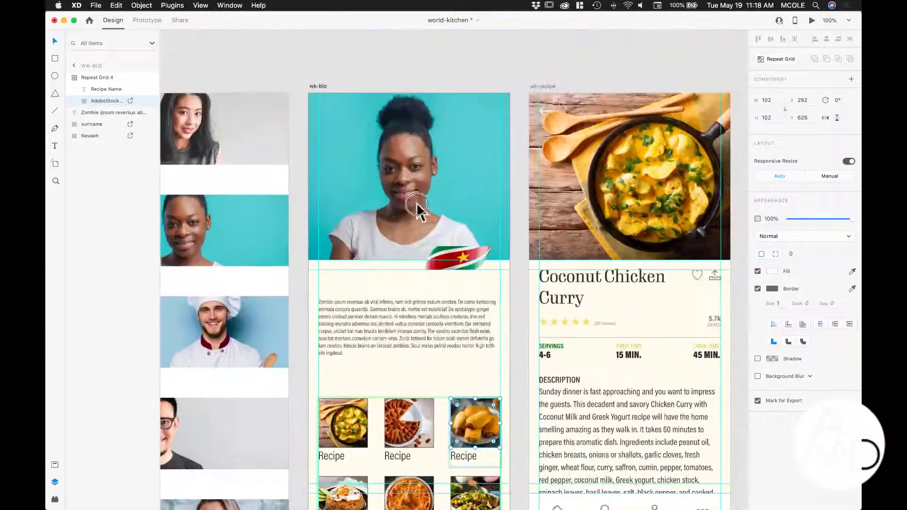
left_click(408, 151)
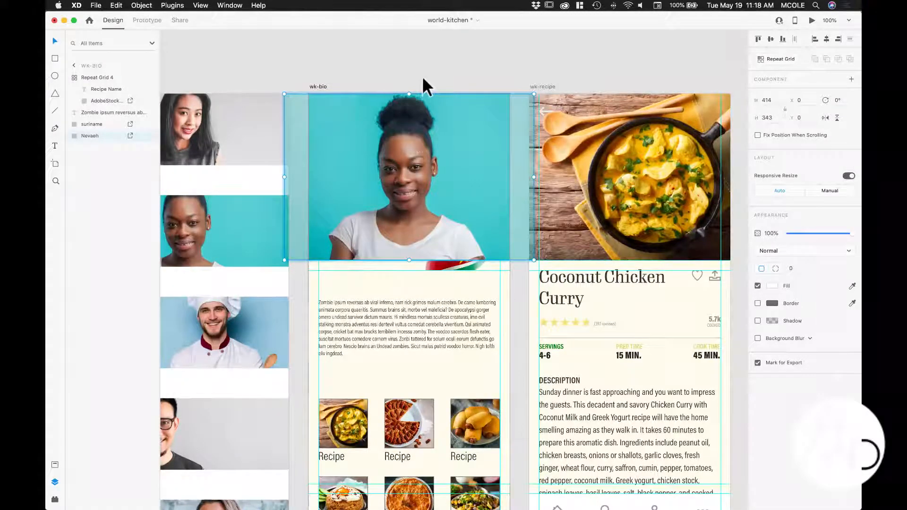
key("Escape")
double_click(449, 130)
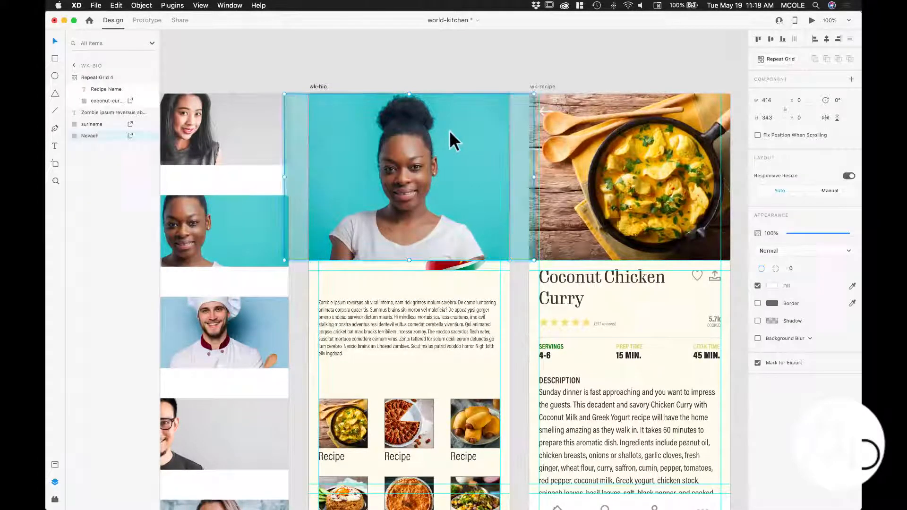
left_click_drag(533, 259, 614, 345)
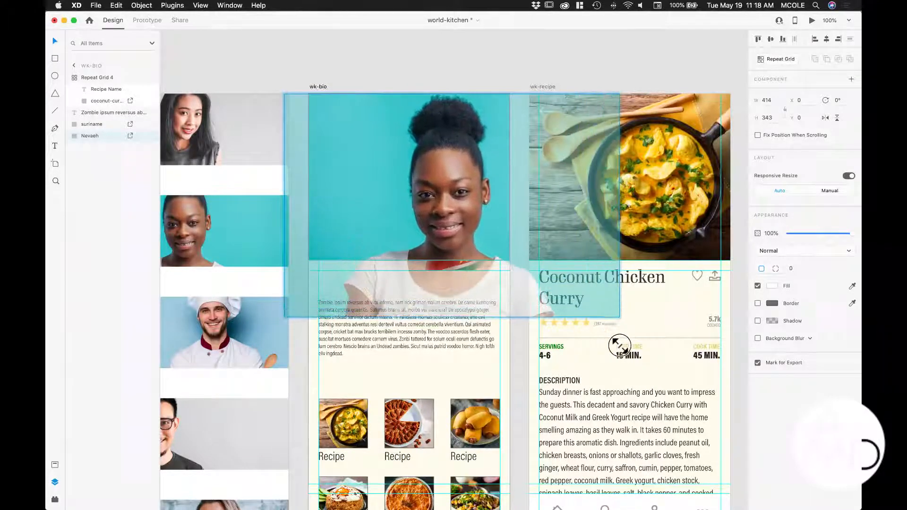
left_click_drag(498, 239, 461, 236)
left_click(459, 65)
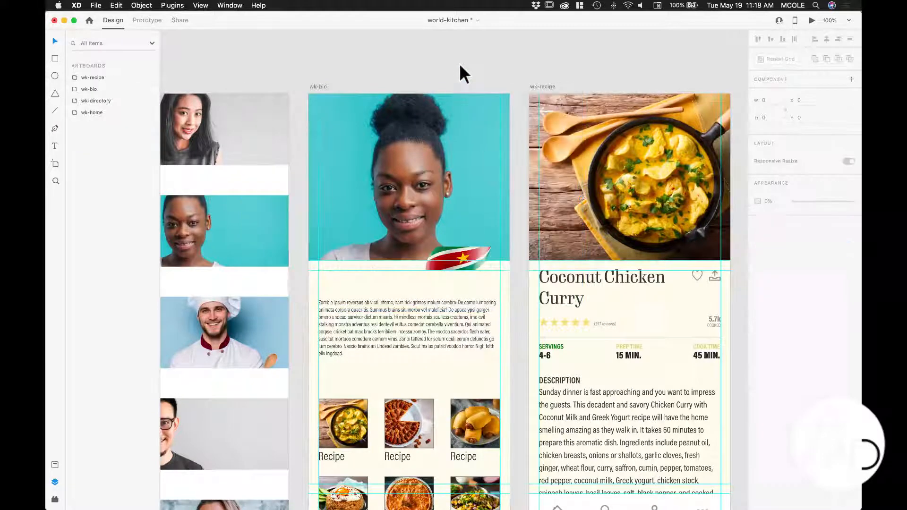
- Try to scale the flag image down inside its rectangle mask so the whole flag fits
left_click(475, 260)
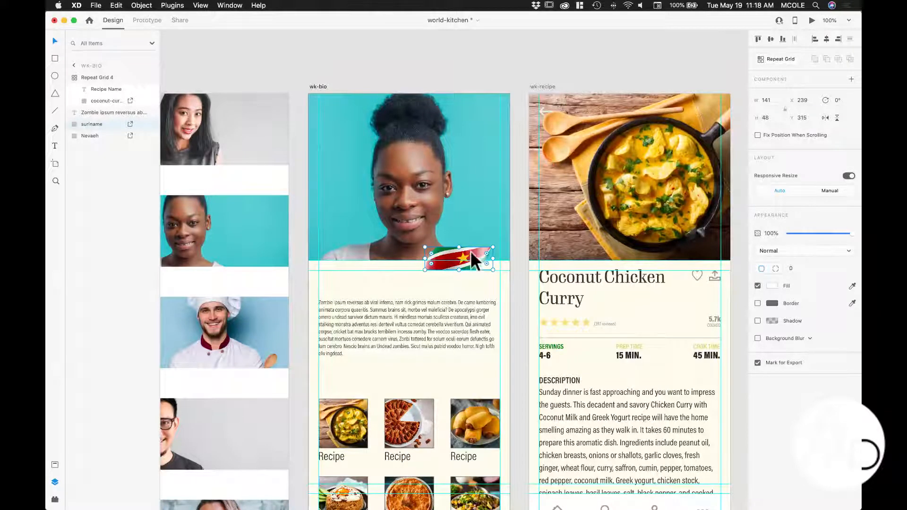
scroll(473, 254, "right", 1)
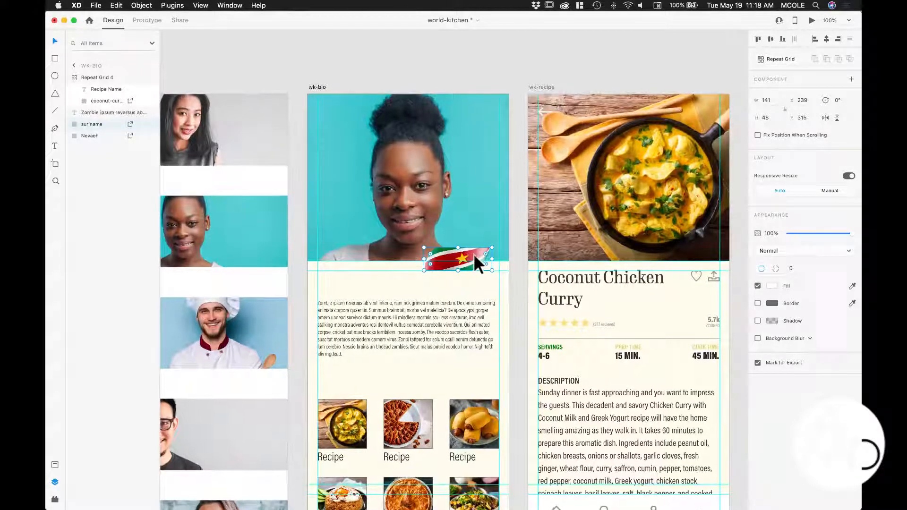
double_click(473, 254)
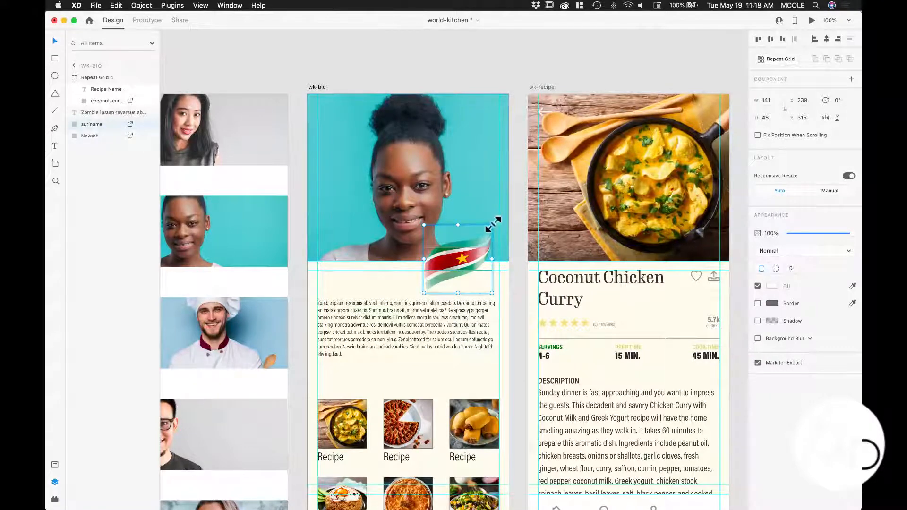
left_click_drag(493, 225, 472, 249)
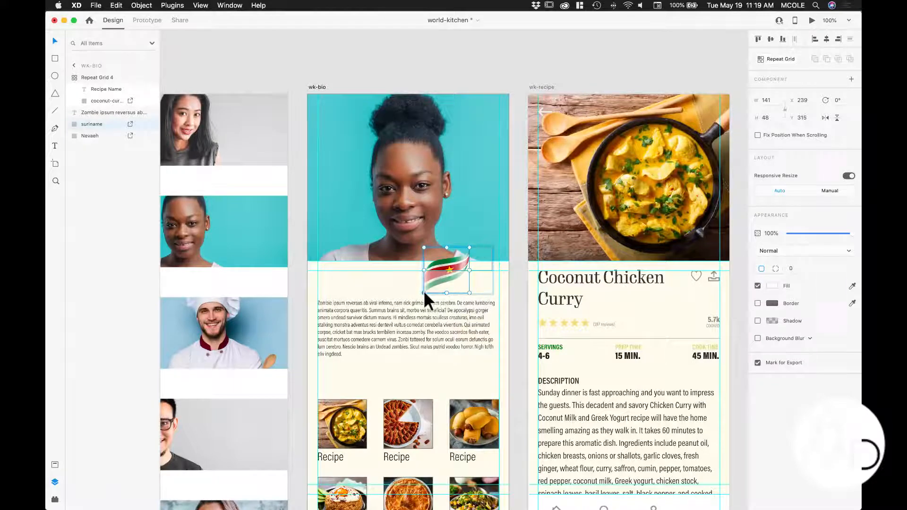
left_click_drag(423, 290, 437, 273)
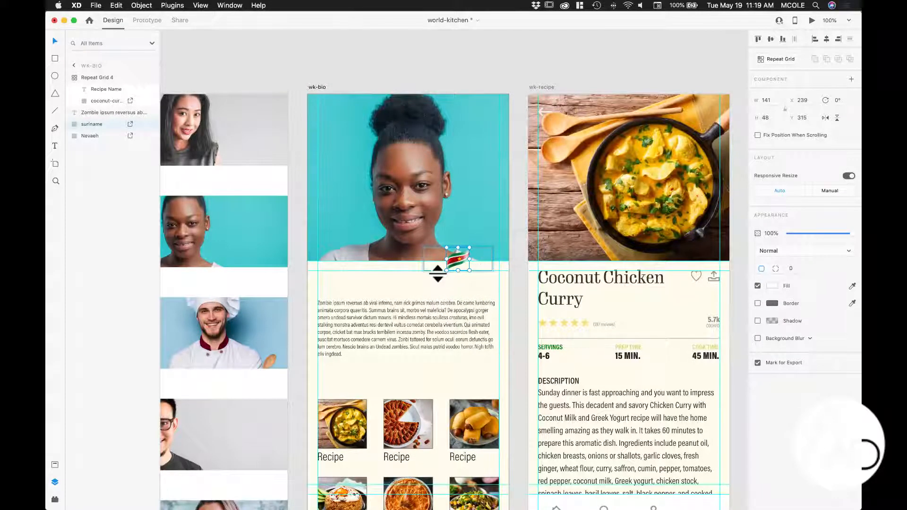
left_click(453, 269)
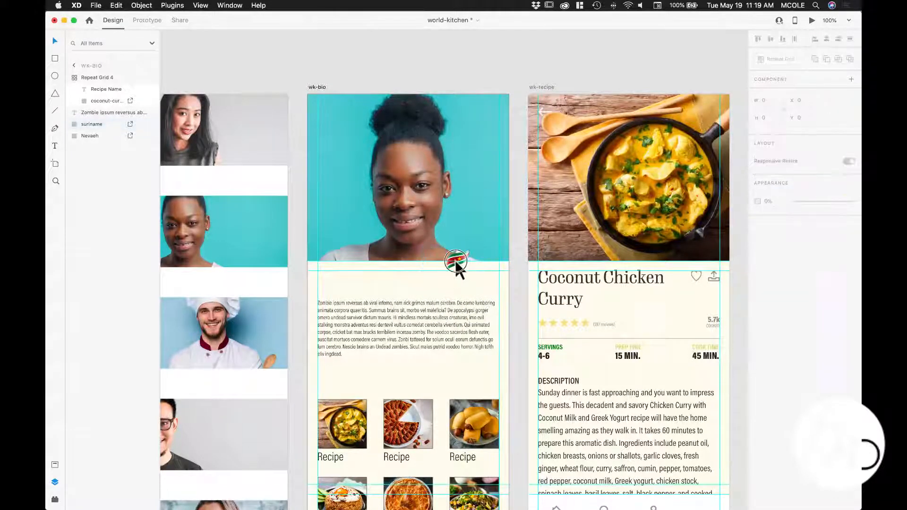
- Delete the masked flag rectangle and place suriname.png directly on the wk-bio artboard as a freestanding image
left_click(450, 268)
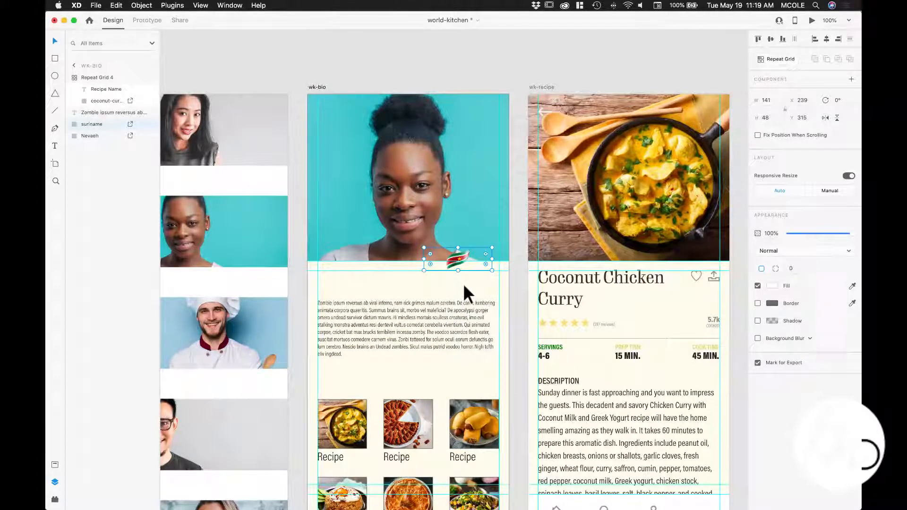
key("Delete")
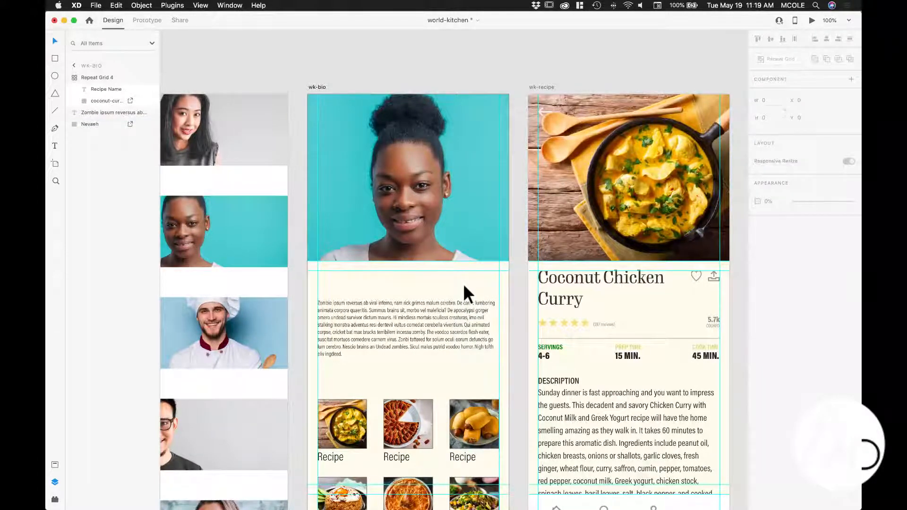
key("super+Tab")
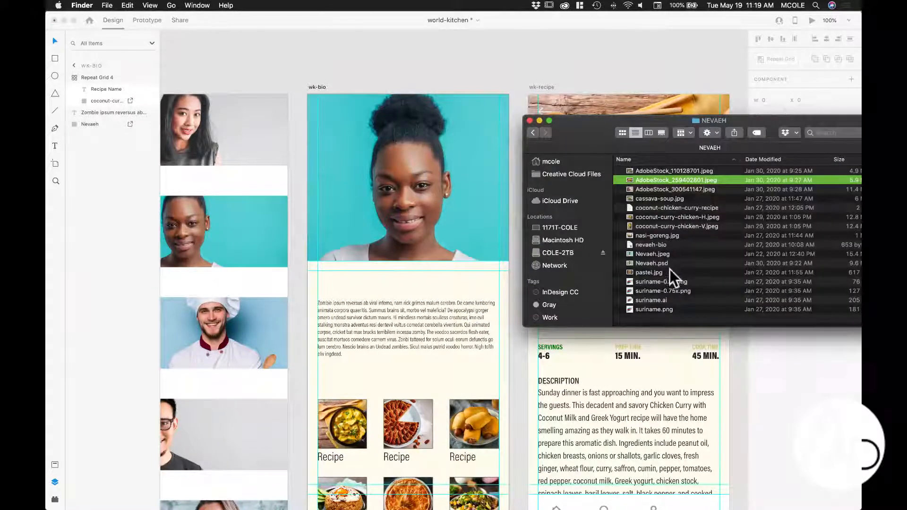
left_click_drag(647, 311, 334, 289)
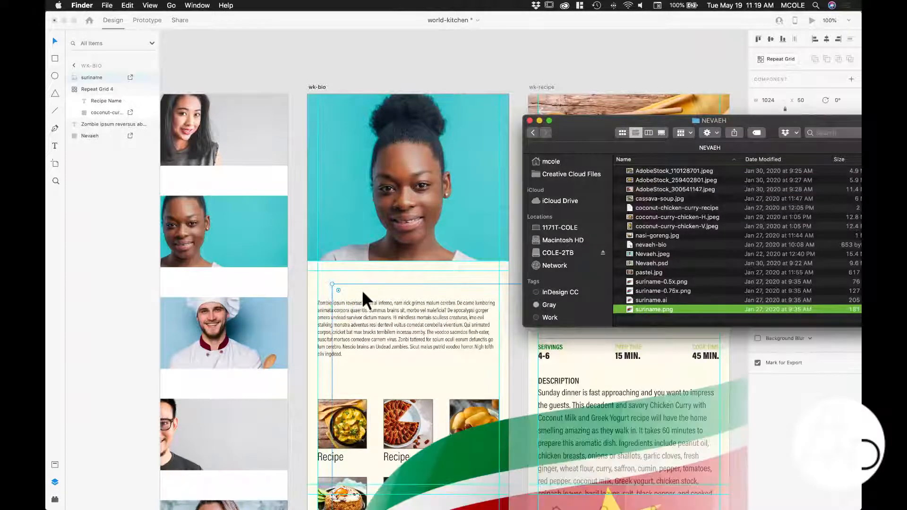
- Scale the Suriname flag down to about 148 × 148 and place it over the portrait's lower-right corner at about X 245, Y 251
left_click(399, 290)
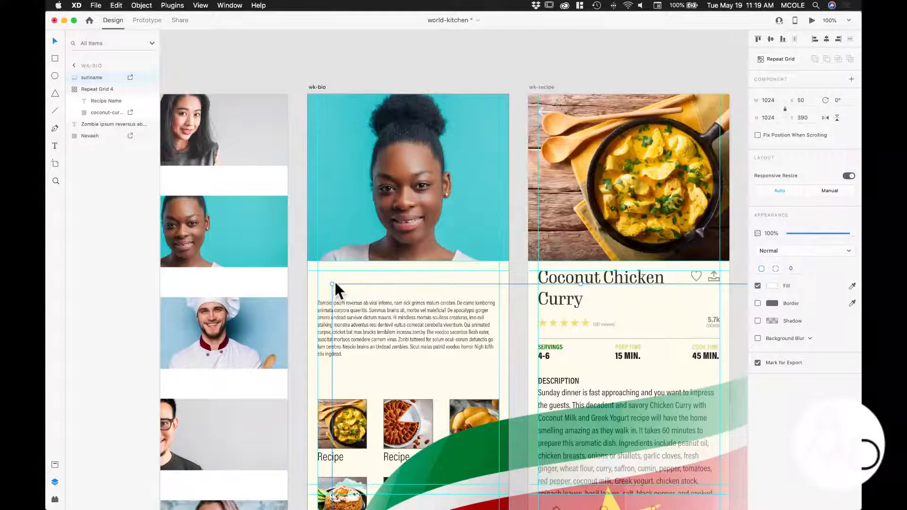
left_click_drag(333, 284, 453, 404)
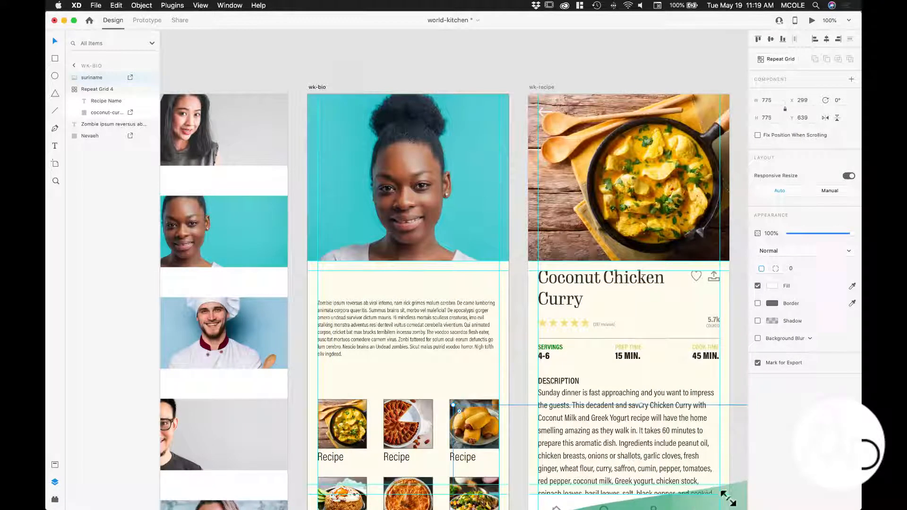
left_click_drag(727, 498, 530, 116)
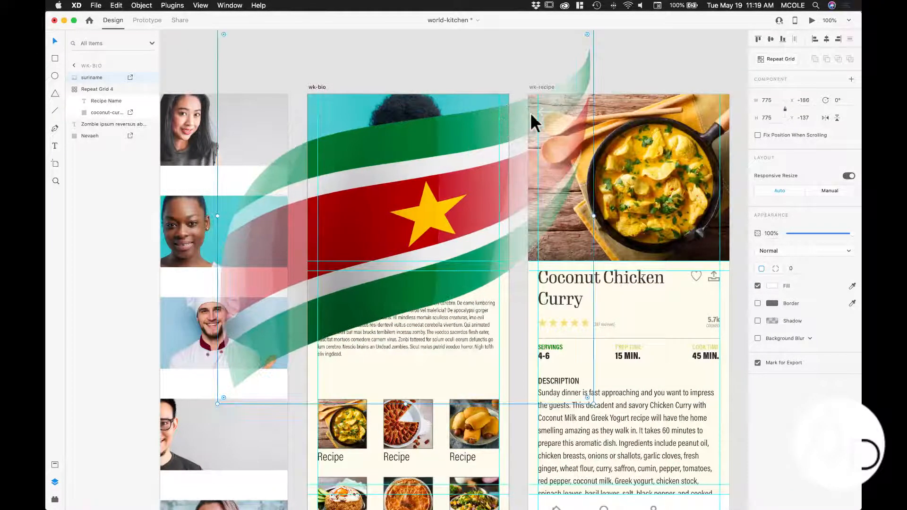
left_click_drag(593, 404, 309, 101)
left_click_drag(267, 57, 478, 245)
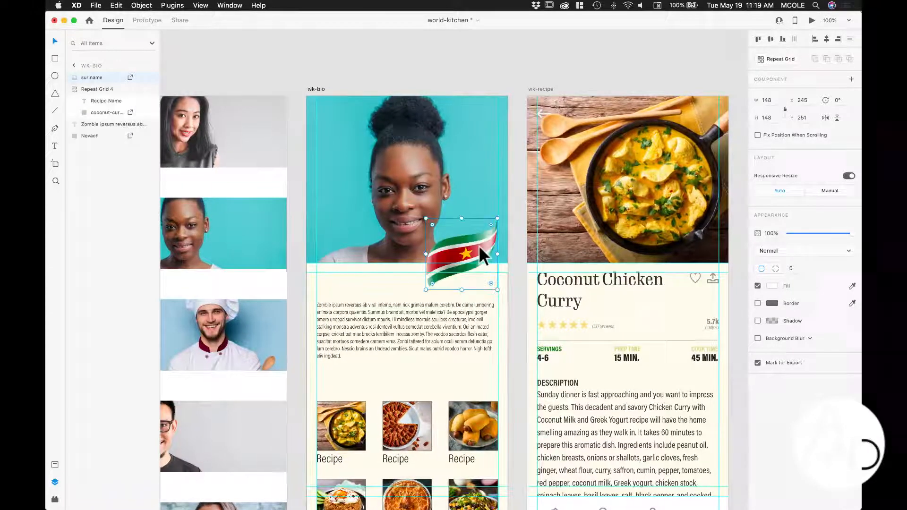
left_click(478, 69)
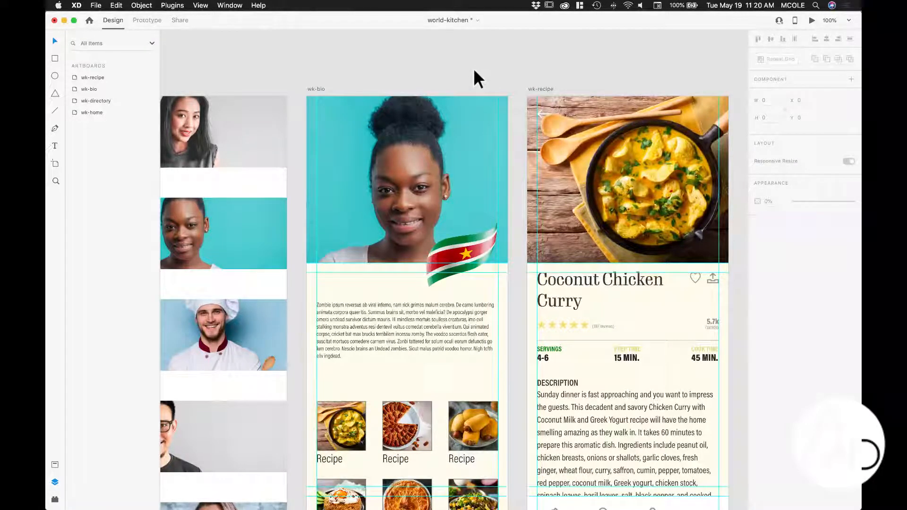
- Tighten the horizontal gap between the columns of the recipe repeat grid to 6
scroll(402, 144, "down", 1)
scroll(402, 144, "down", 4)
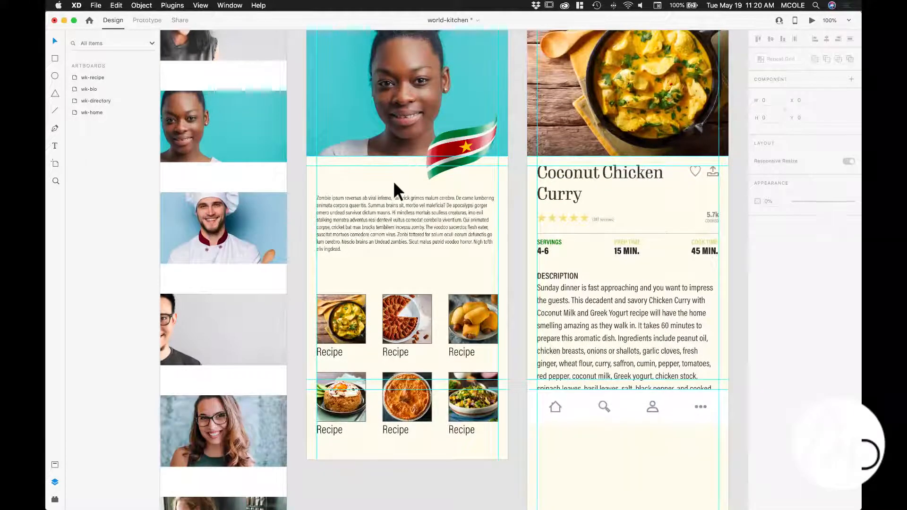
left_click(370, 319)
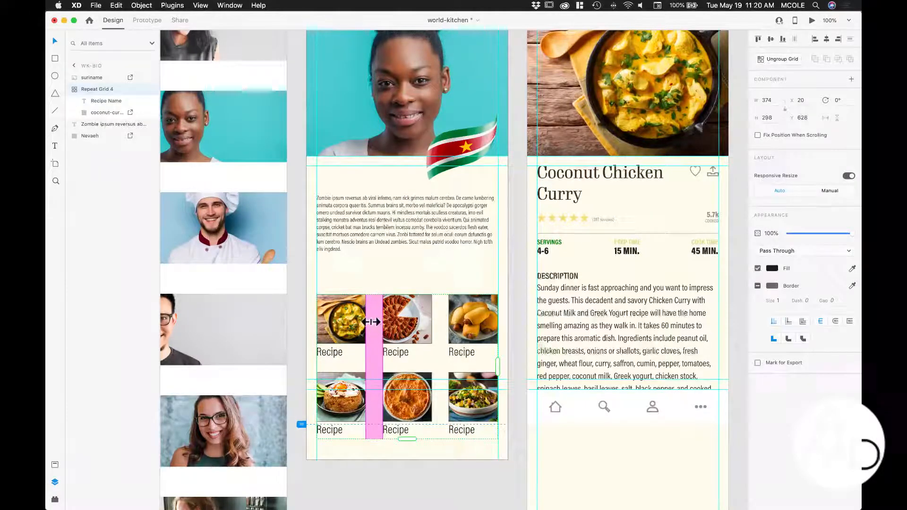
left_click_drag(377, 319, 365, 341)
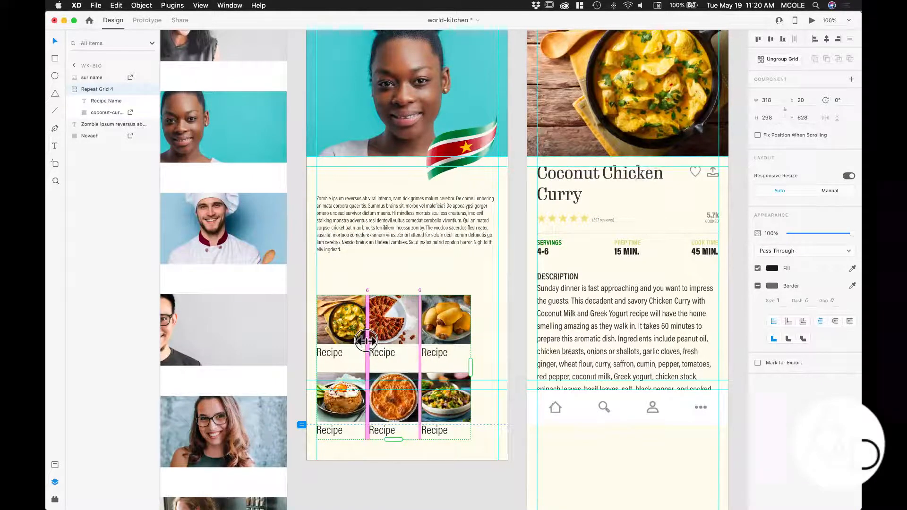
- Try to enlarge the first recipe image inside the repeat grid from its lower-right corner
double_click(340, 316)
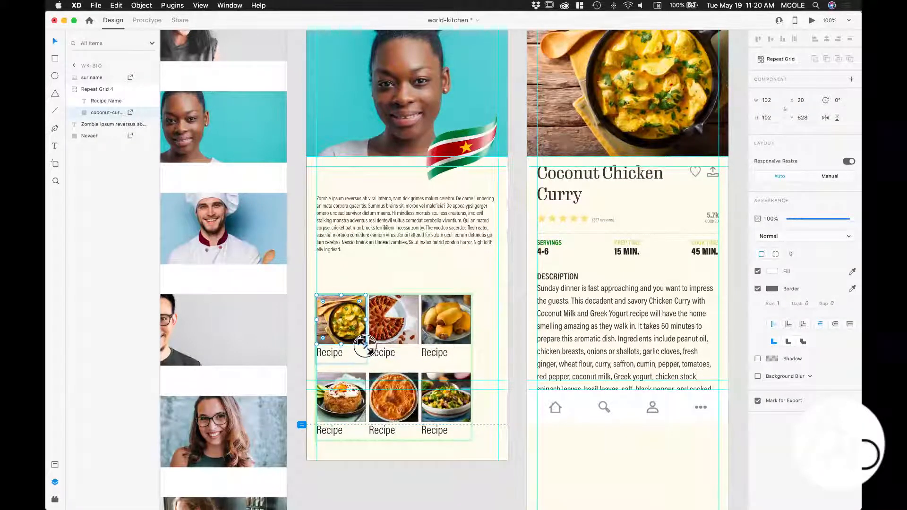
left_click_drag(365, 345, 378, 358)
key("super+z")
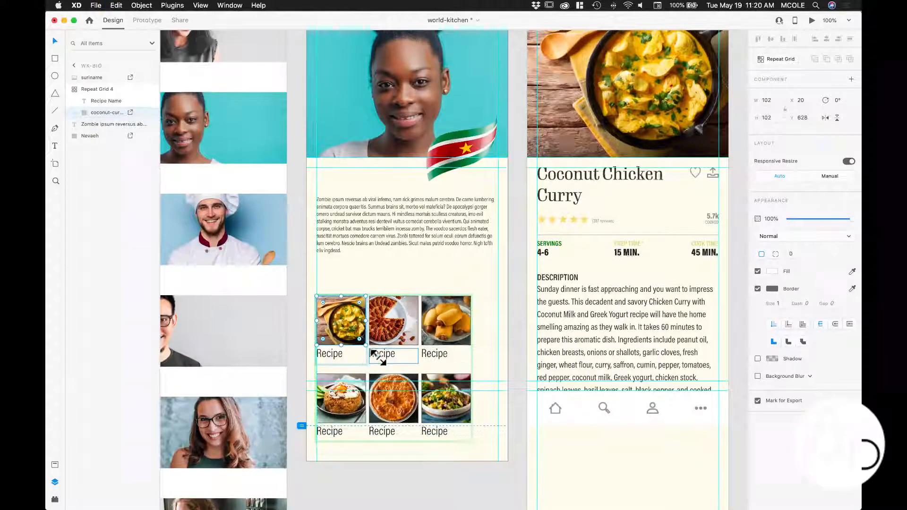
left_click(287, 285)
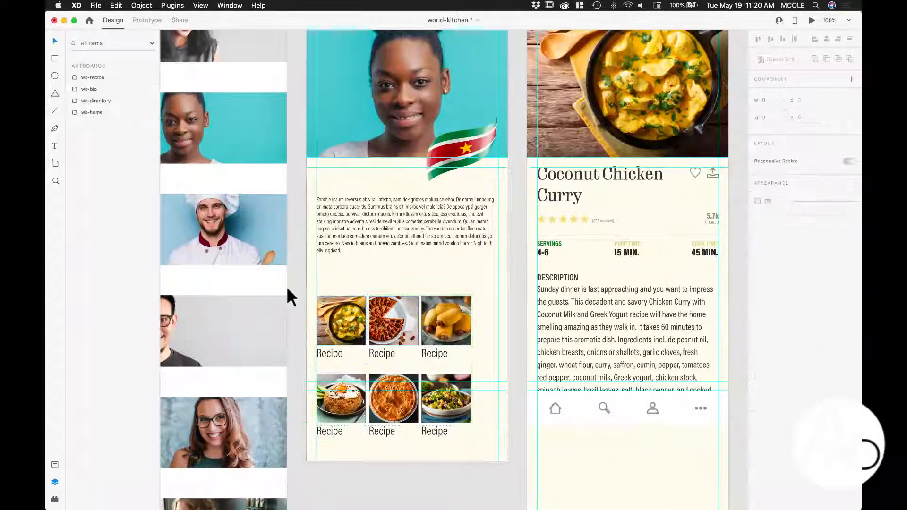
- Demonstrate selecting the whole recipe repeat grid versus the coconut curry image nested inside it, and clear the selection
left_click(333, 303)
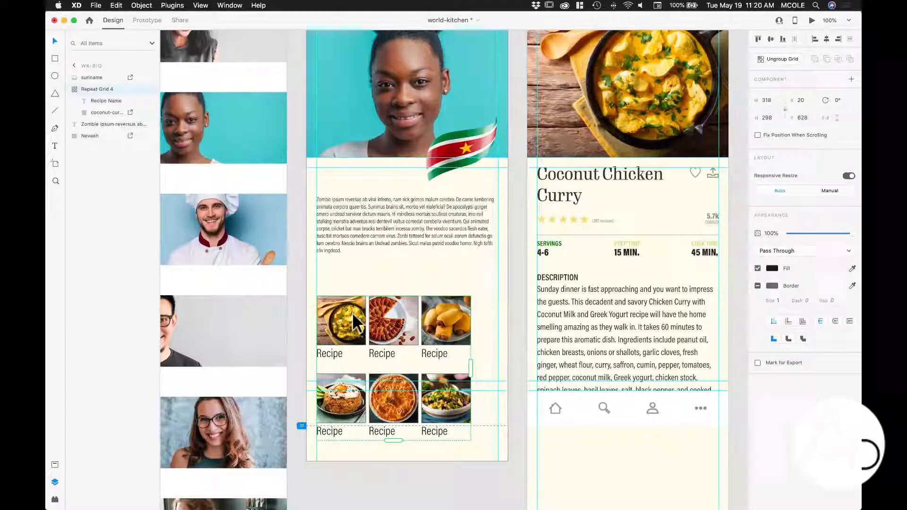
double_click(352, 312)
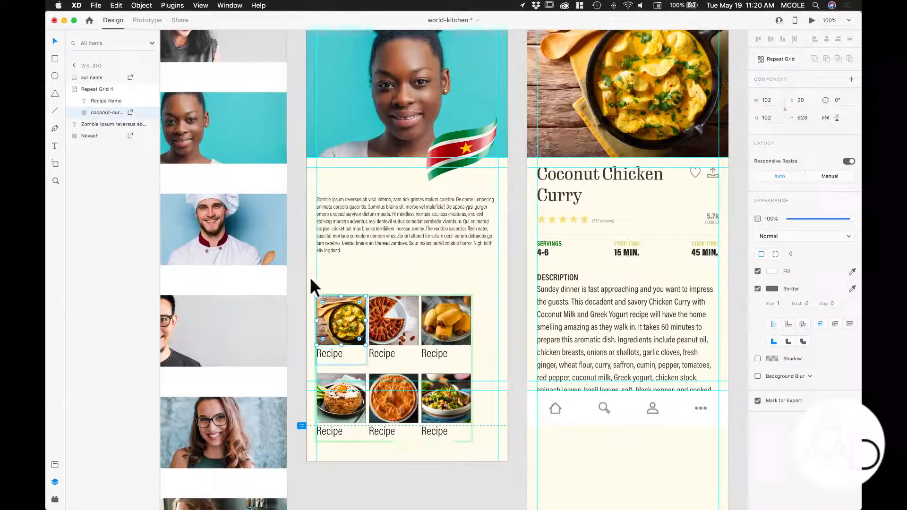
left_click(300, 289)
left_click(334, 302)
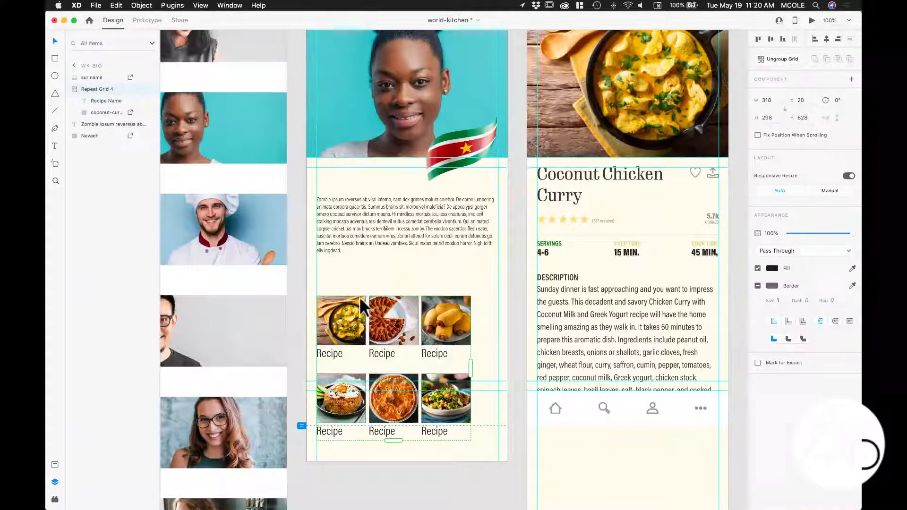
key("alt")
left_click(99, 112)
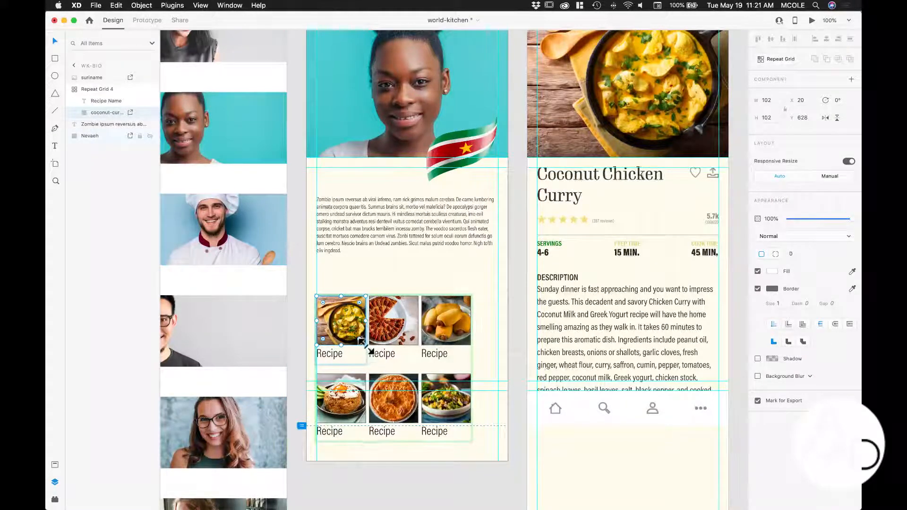
mouse_move(365, 345)
left_mouse_down()
mouse_move(385, 364)
mouse_move(406, 358)
mouse_move(350, 334)
mouse_move(309, 338)
mouse_move(348, 328)
mouse_move(405, 374)
mouse_move(358, 330)
mouse_move(371, 351)
left_mouse_up()
left_click(300, 242)
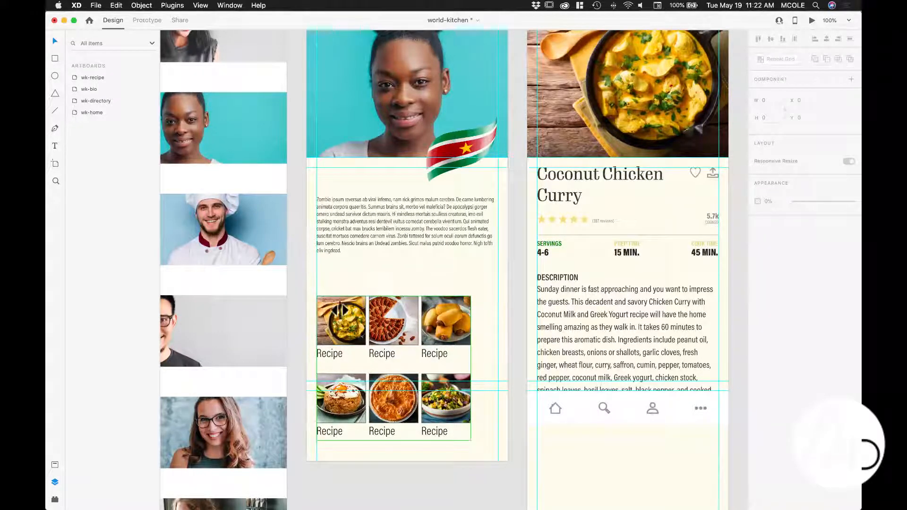
left_click(337, 307)
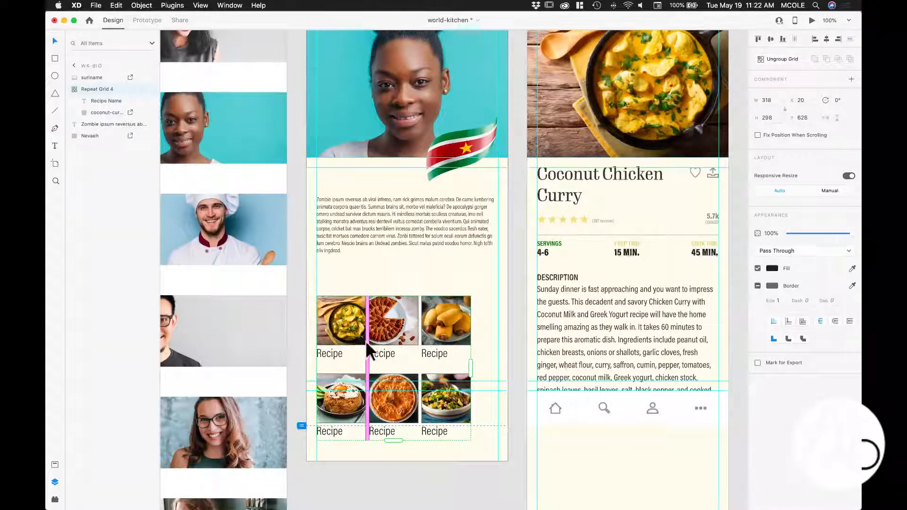
double_click(342, 318)
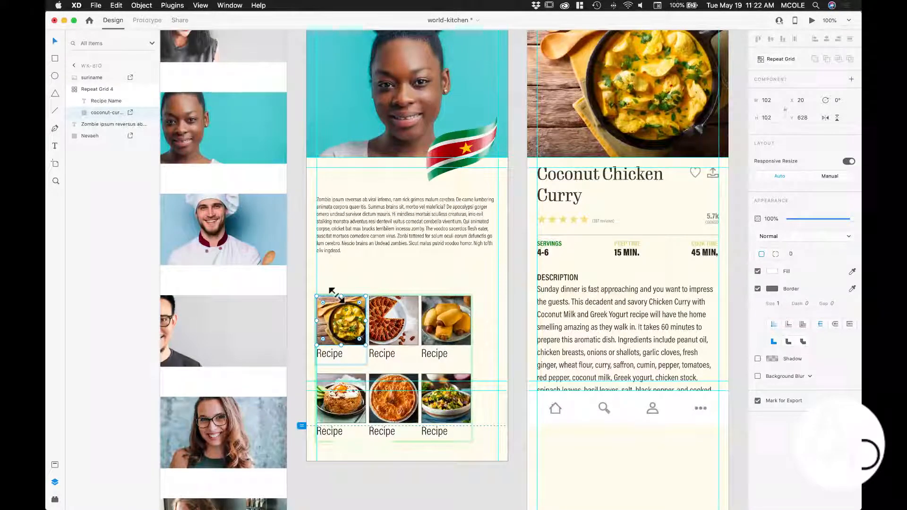
left_click(299, 269)
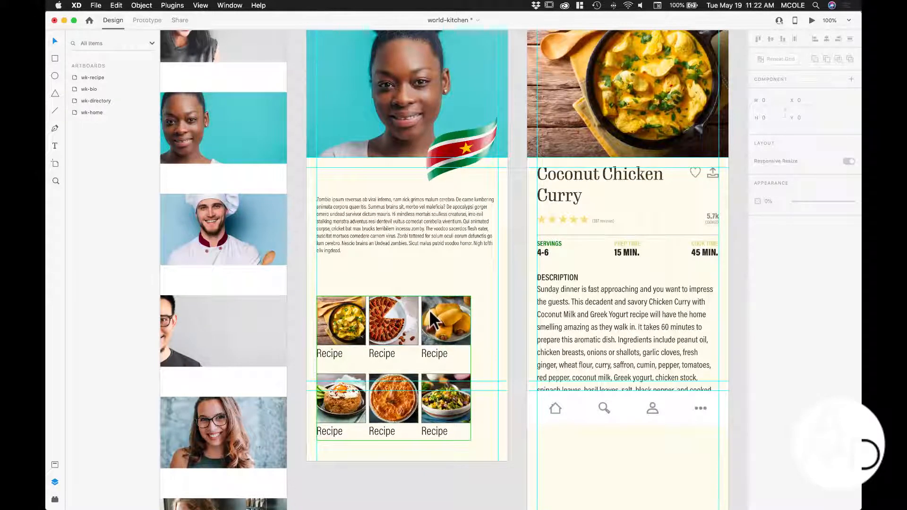
- Save the document and preview the wk-bio screen to check how readable the bio paragraph is, closing the preview when done
double_click(378, 211)
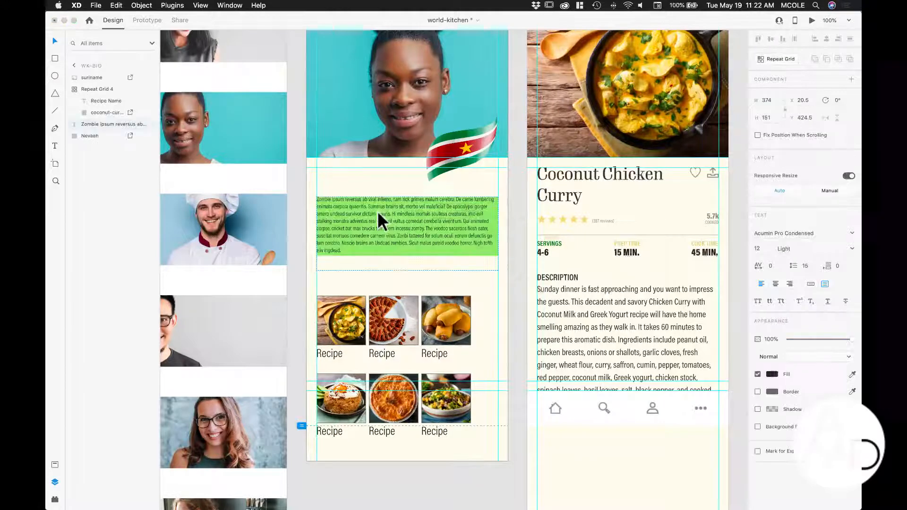
key("super+a")
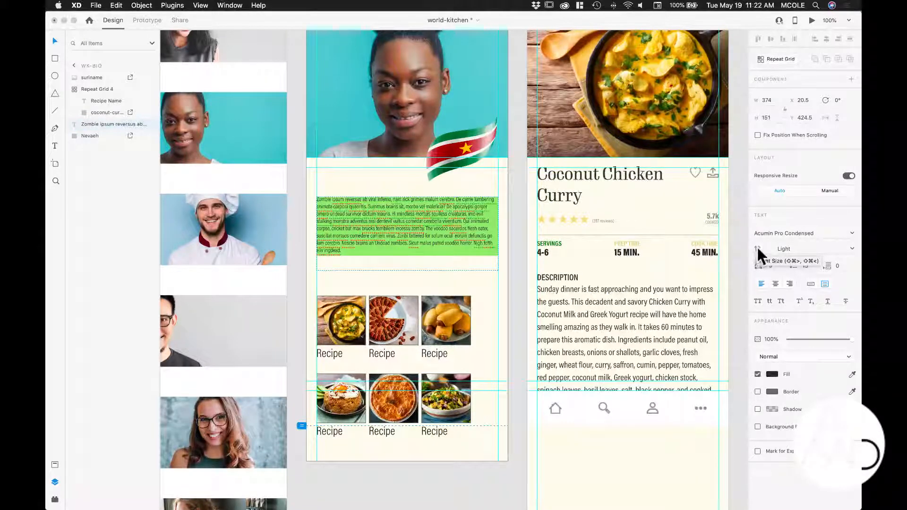
left_click(515, 83)
key("super+s")
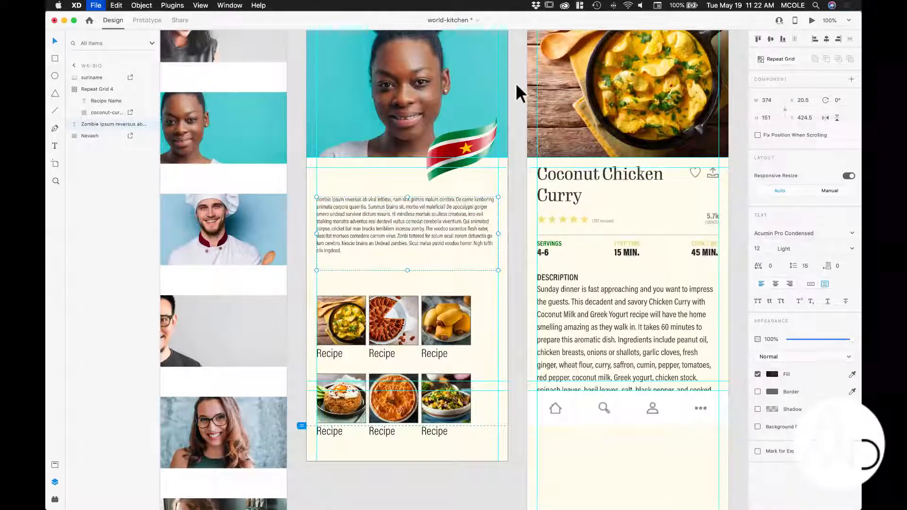
left_click(810, 21)
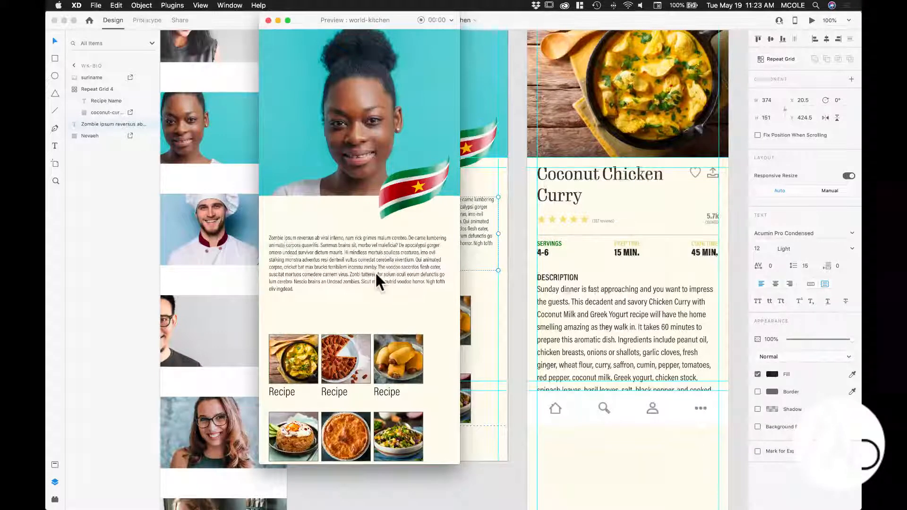
left_click(267, 19)
- Set the bio paragraph's font size to 14 and extend its text box downward to a height of about 185
double_click(398, 214)
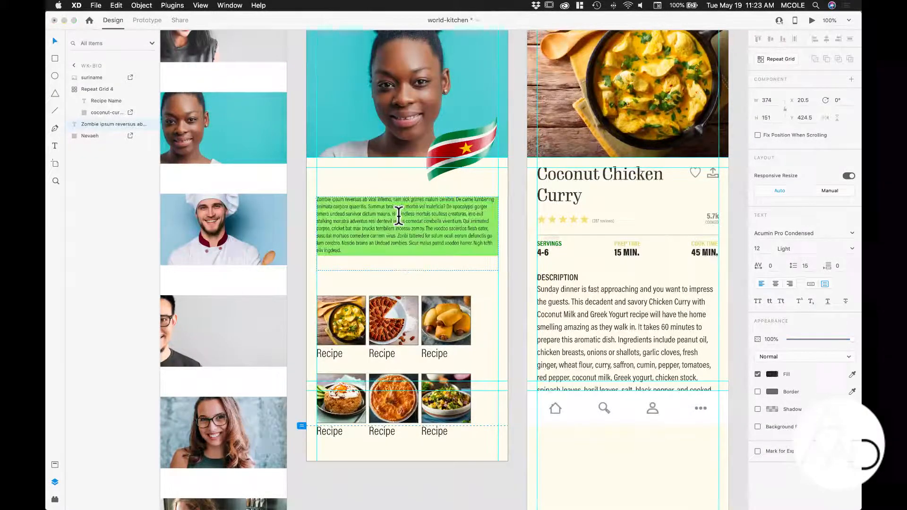
left_click(755, 247)
key("Up")
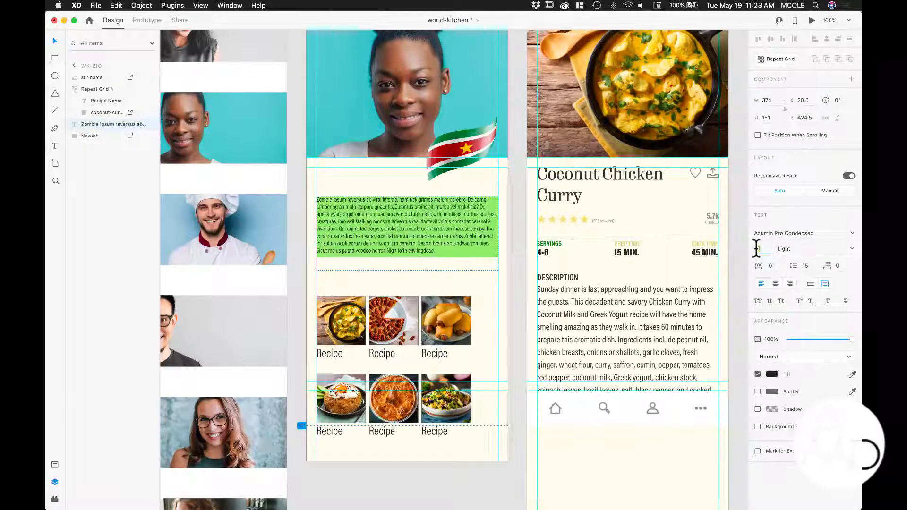
key("Up")
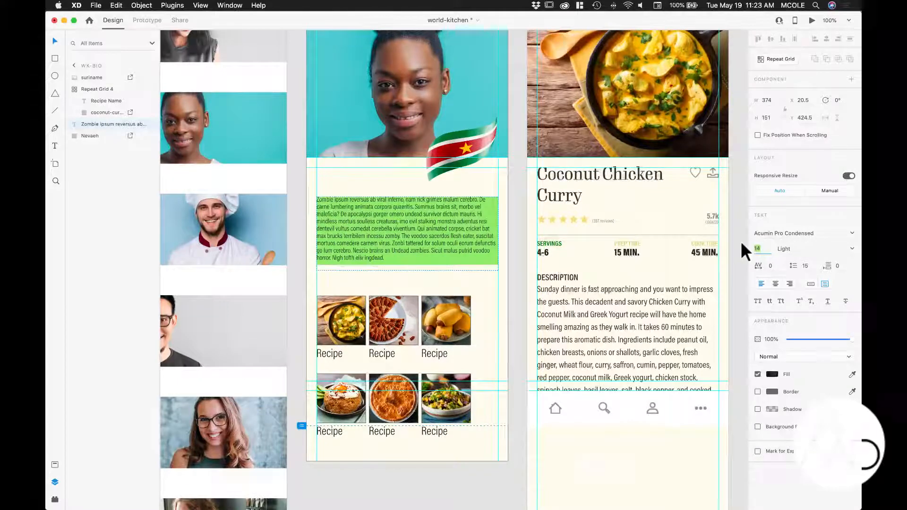
key("Escape")
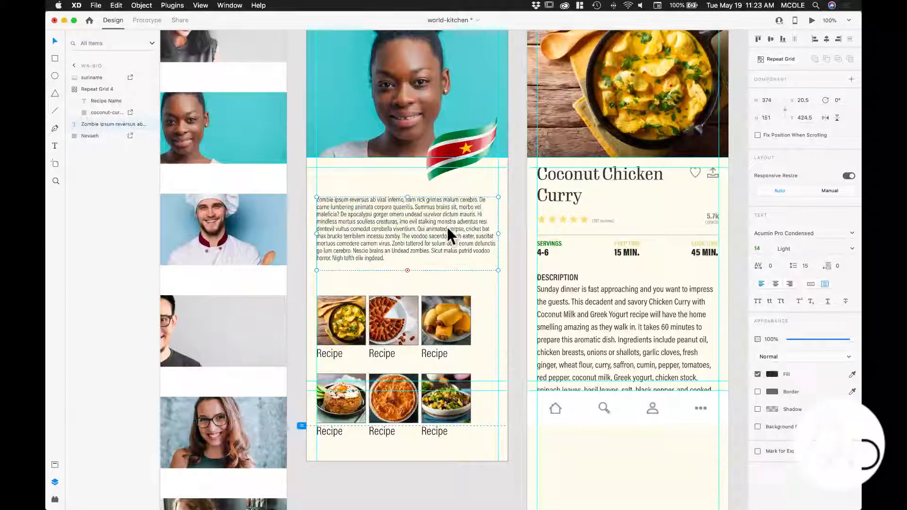
left_click_drag(408, 270, 406, 287)
- Increase the line spacing of the bio paragraph to 20
double_click(381, 274)
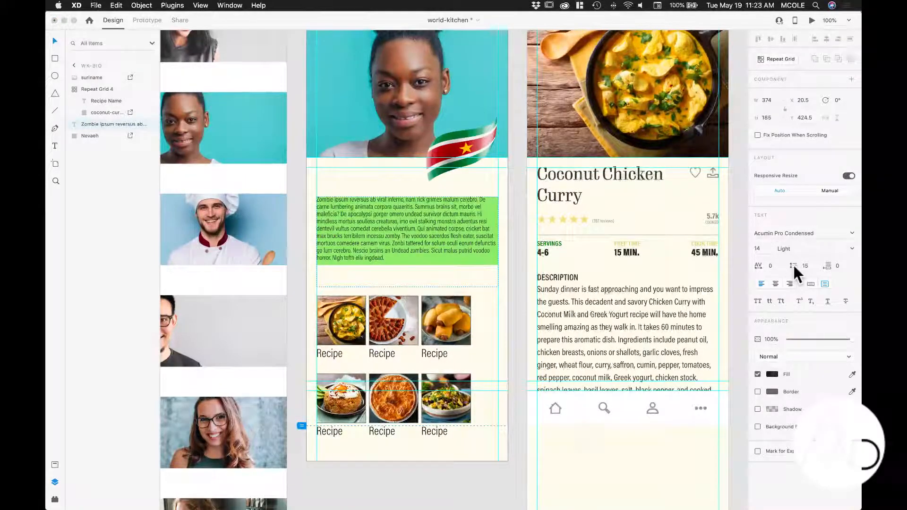
left_click(804, 265)
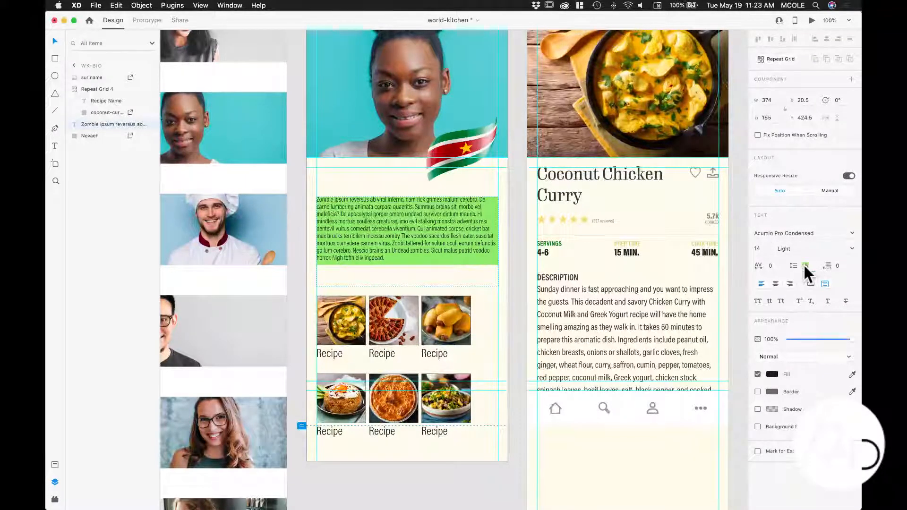
key("Up")
key("Up")
key("Up")
key("Up")
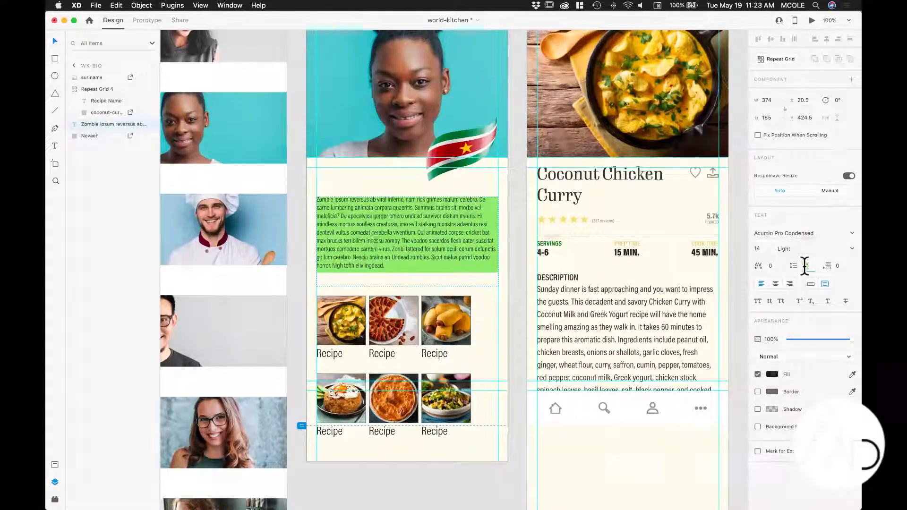
key("Up")
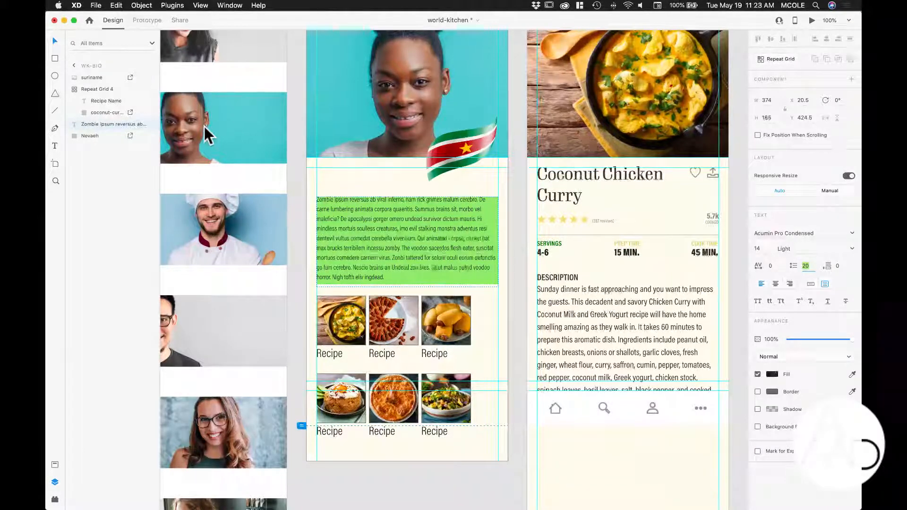
key("super+Tab")
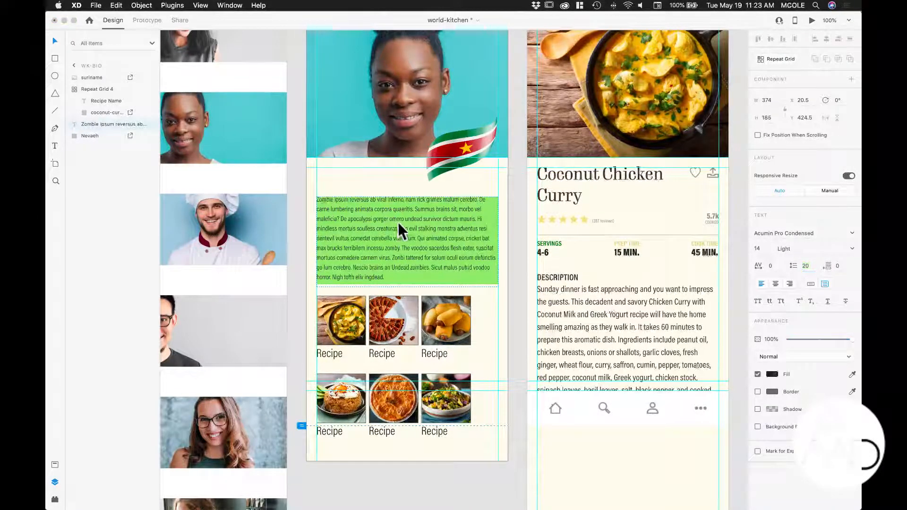
- Move the bio paragraph up to a Y position of about 399.5, just beneath the portrait and flag
left_click(293, 136)
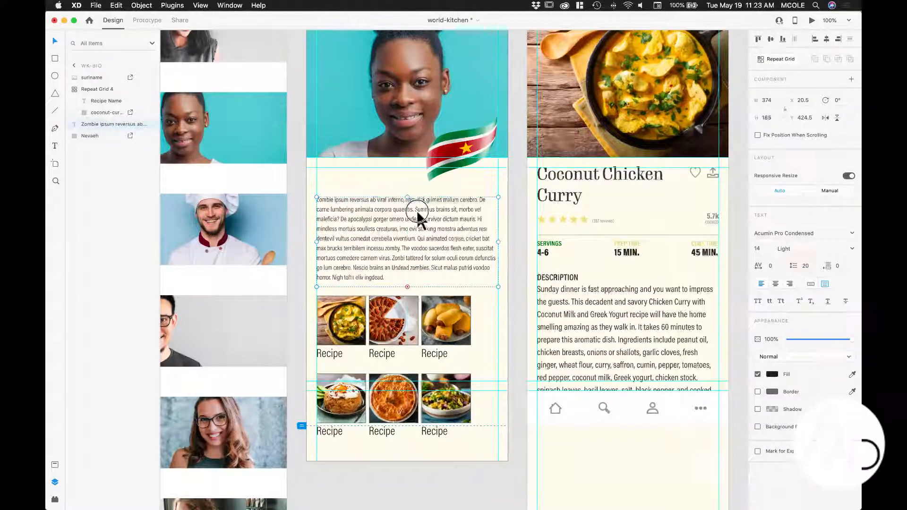
left_click_drag(416, 203, 416, 192)
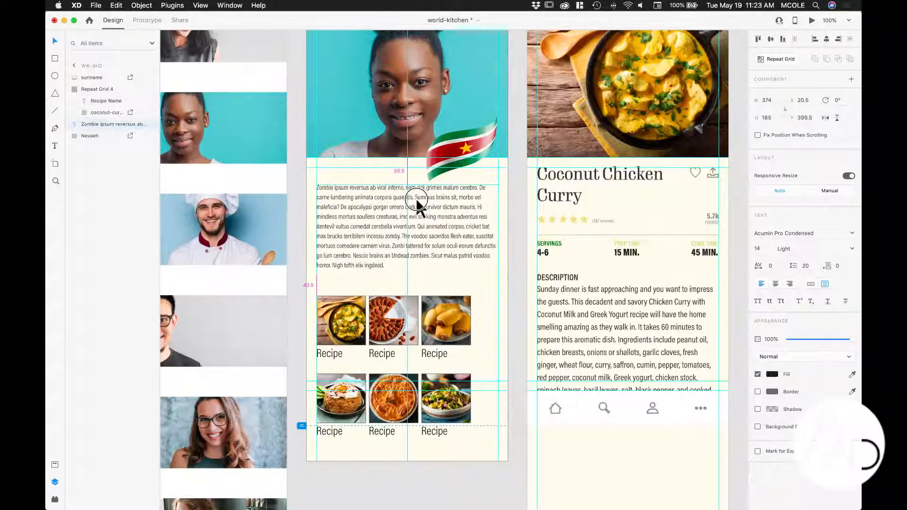
- Examine the bio paragraph's font, size, weight, character spacing, line spacing and paragraph spacing settings
left_click(764, 234)
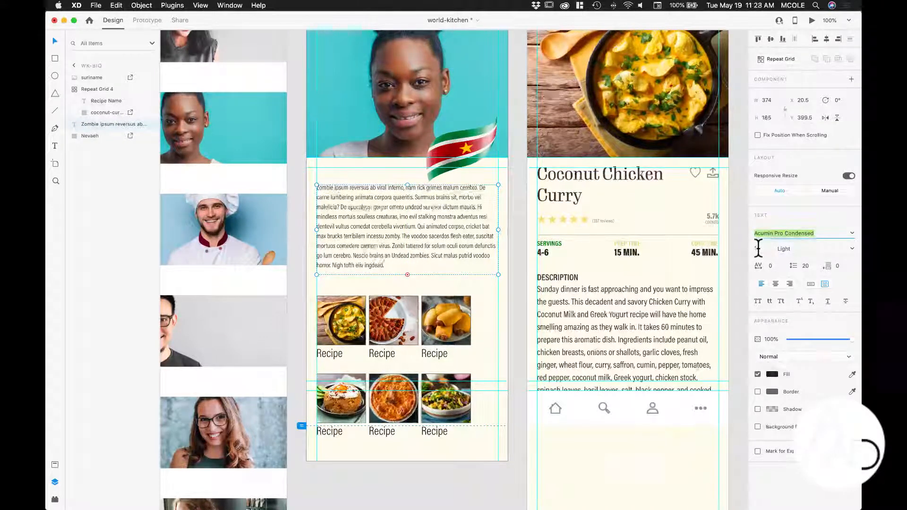
left_click(757, 248)
left_click(784, 249)
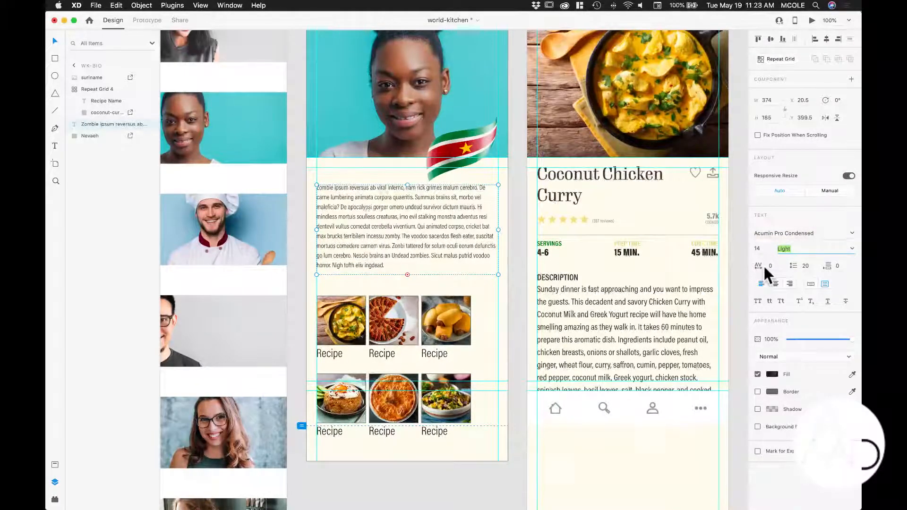
left_click(770, 265)
left_click(806, 265)
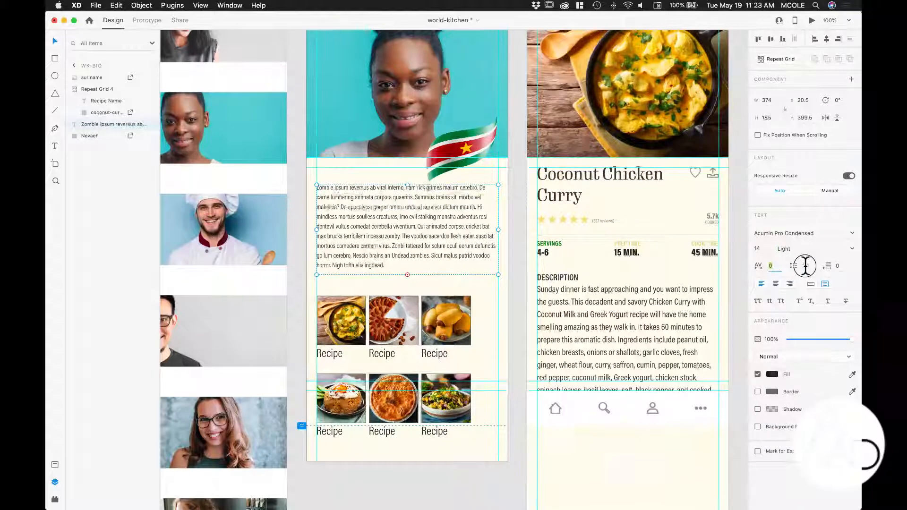
left_click(836, 265)
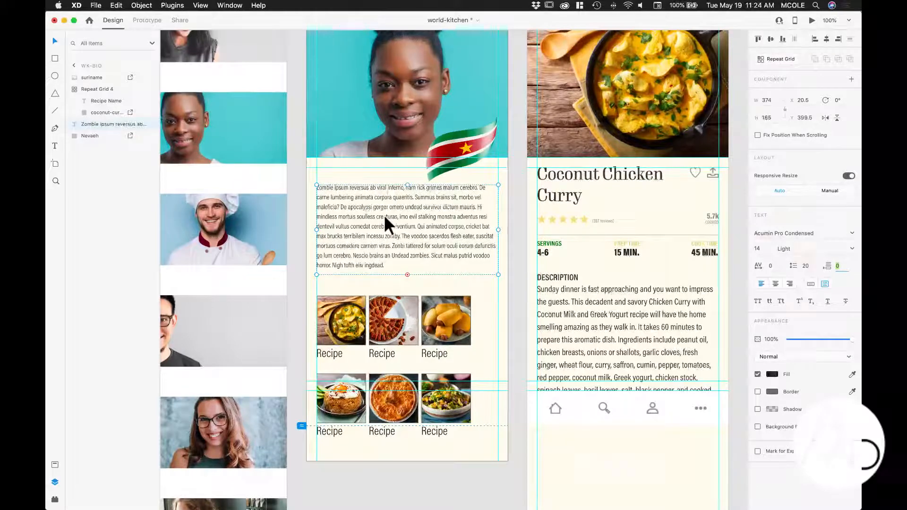
- Switch to Finder, open the chef's bio RTF document in TextEdit and copy its whole paragraph
key("super+Tab")
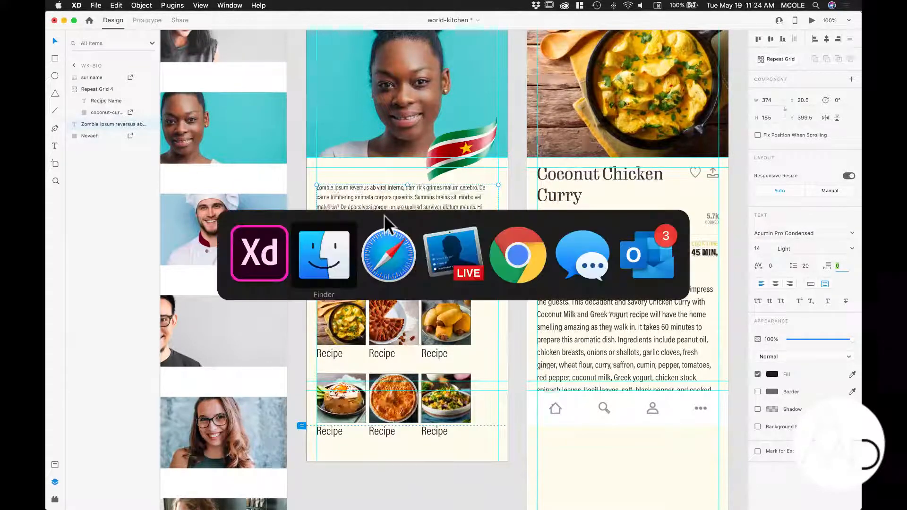
left_click_drag(588, 136, 549, 119)
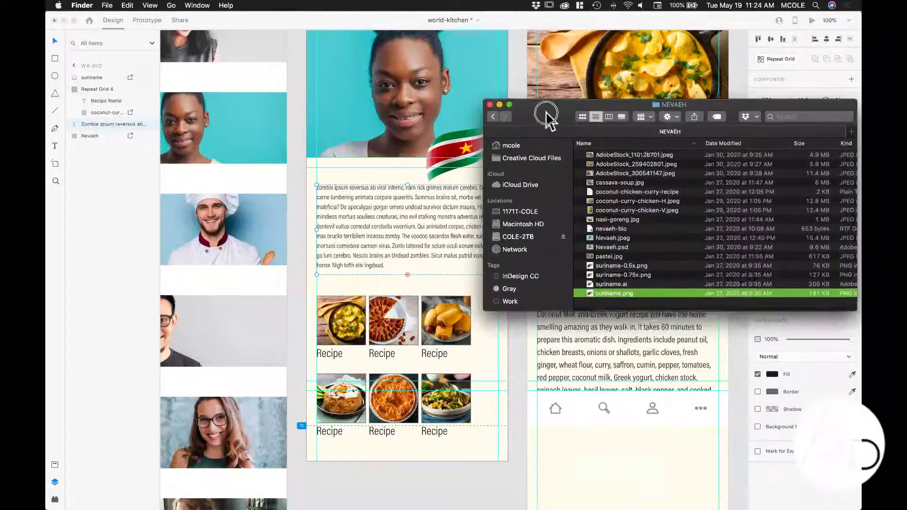
left_click(589, 229)
double_click(589, 229)
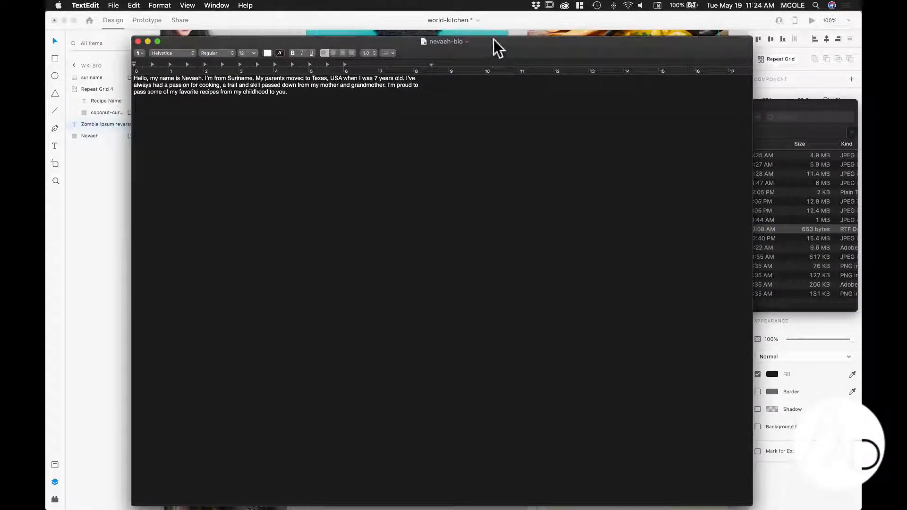
left_click_drag(494, 39, 567, 27)
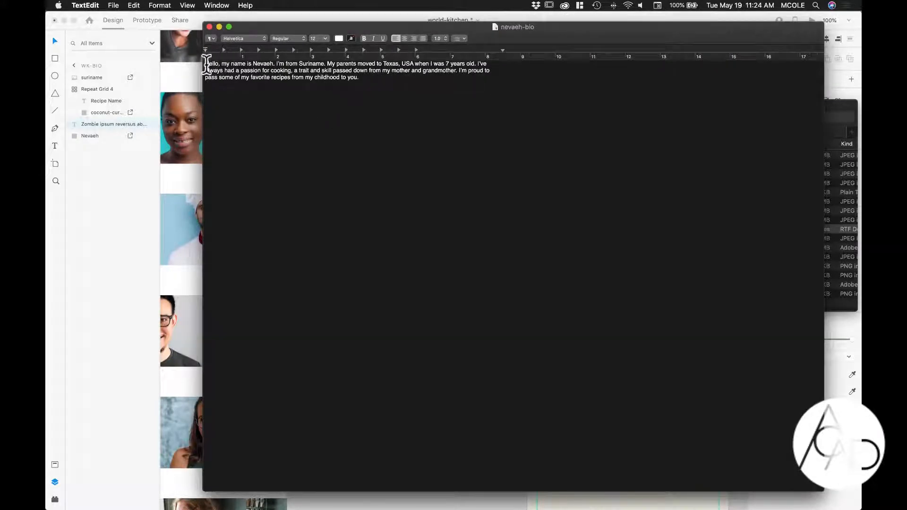
left_click_drag(206, 65, 375, 92)
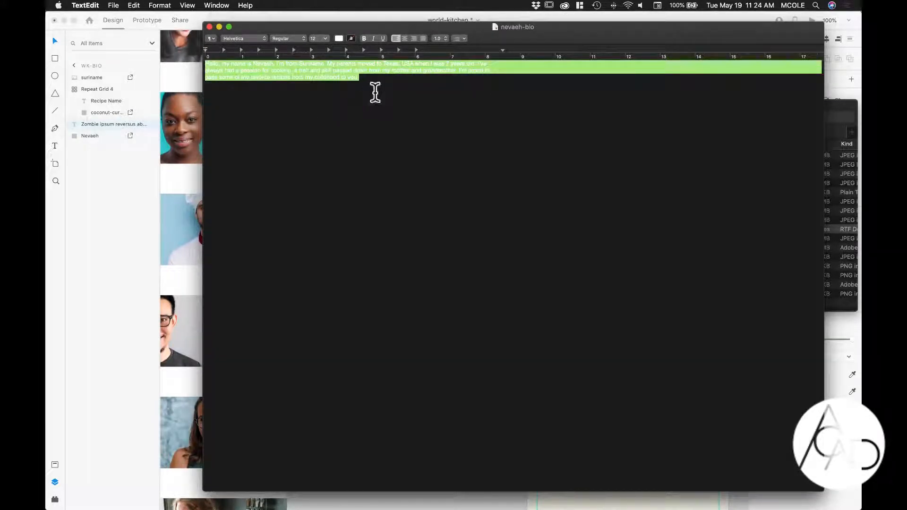
- Return to Adobe XD and replace the placeholder bio paragraph with the copied chef biography
left_click(123, 217)
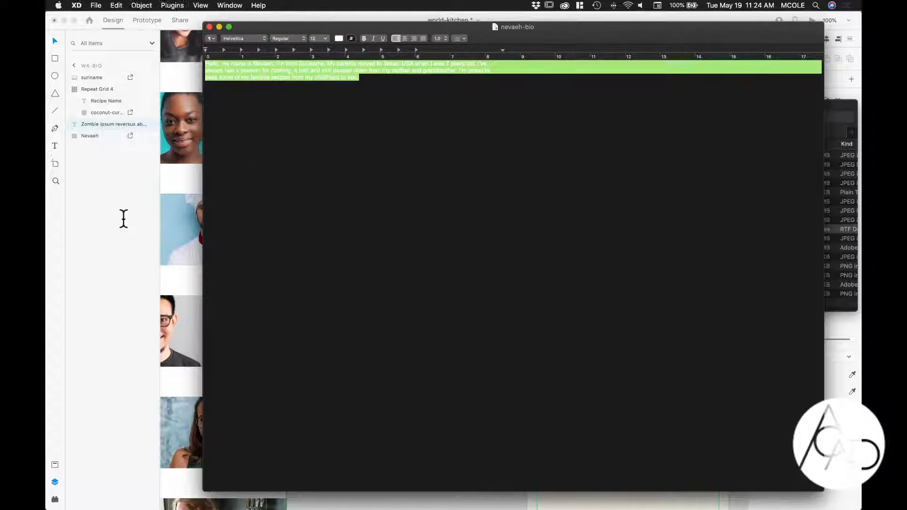
key("Return")
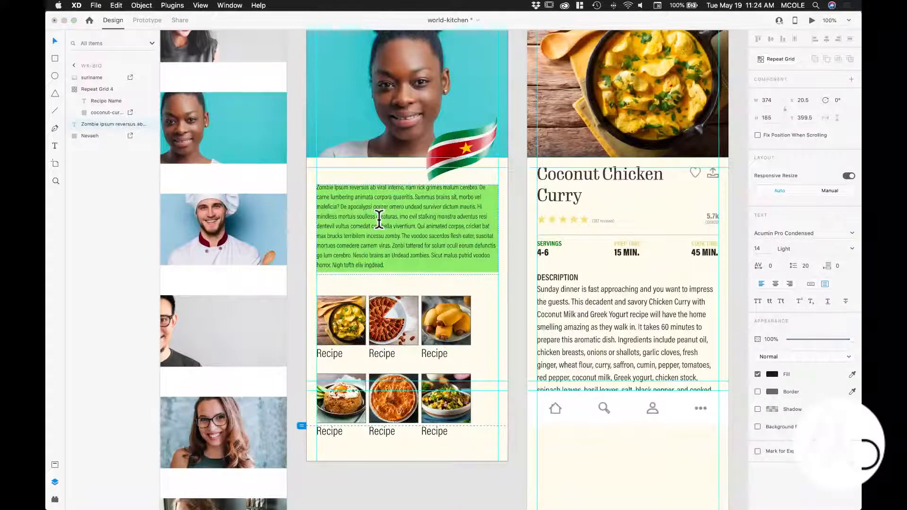
type("Hello, my name is Nevaeh. I'm from Suriname. My parents moved to Texas, USA when I was 7 years old. I've always had a passion for cooking, a trait and skill passed down from my mother and grandmother. I'm proud to pass some of my favorite recipes from my childhood to you.")
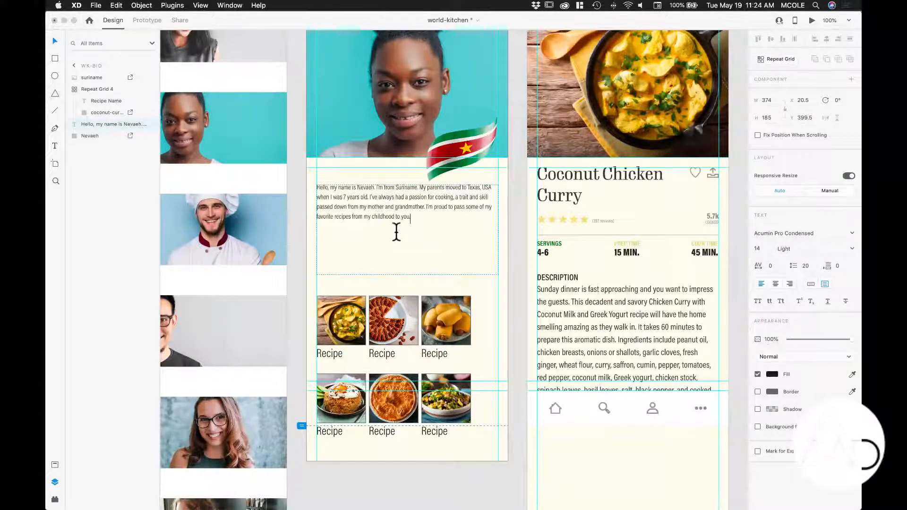
left_click(55, 41)
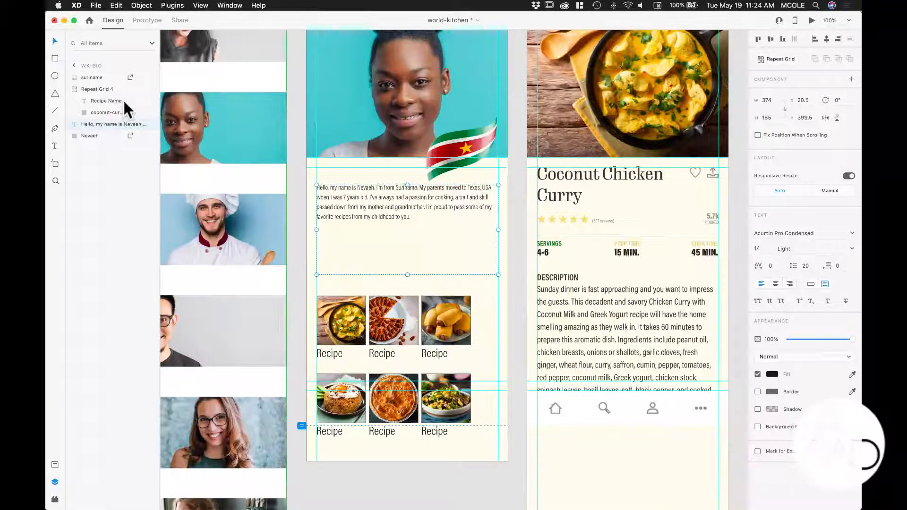
- Set the font size of the new bio text to 18
double_click(380, 205)
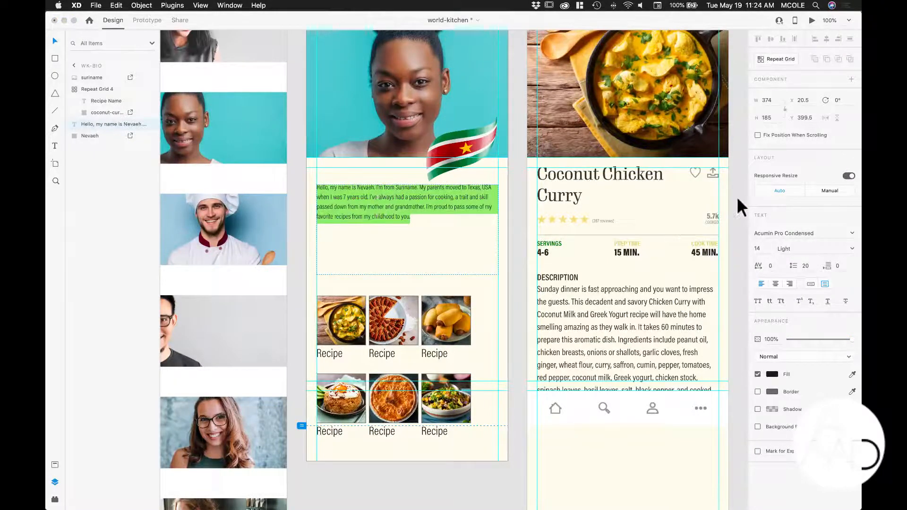
left_click(756, 249)
key("Up")
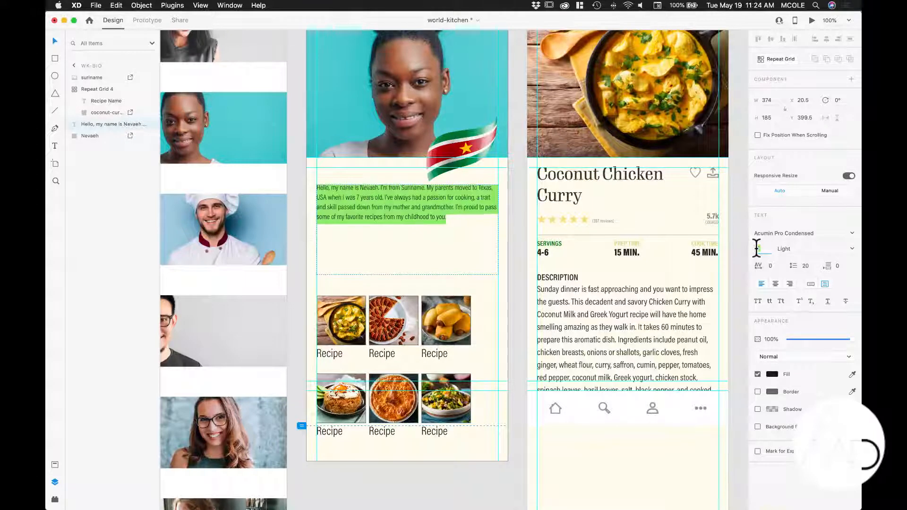
key("Up")
key("Up")
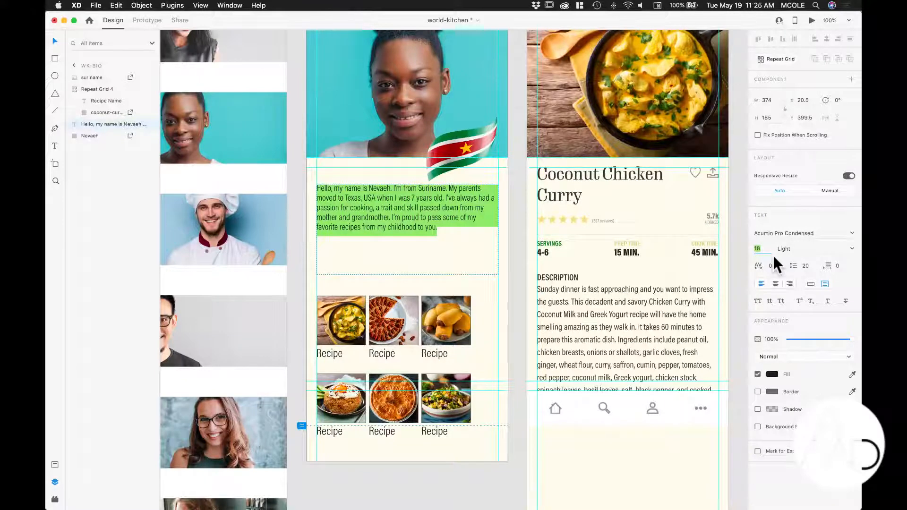
- Set the line spacing of the bio text to 28
left_click(806, 265)
key("Up")
key("Up")
key("Up")
key("Up")
key("Up")
key("Up")
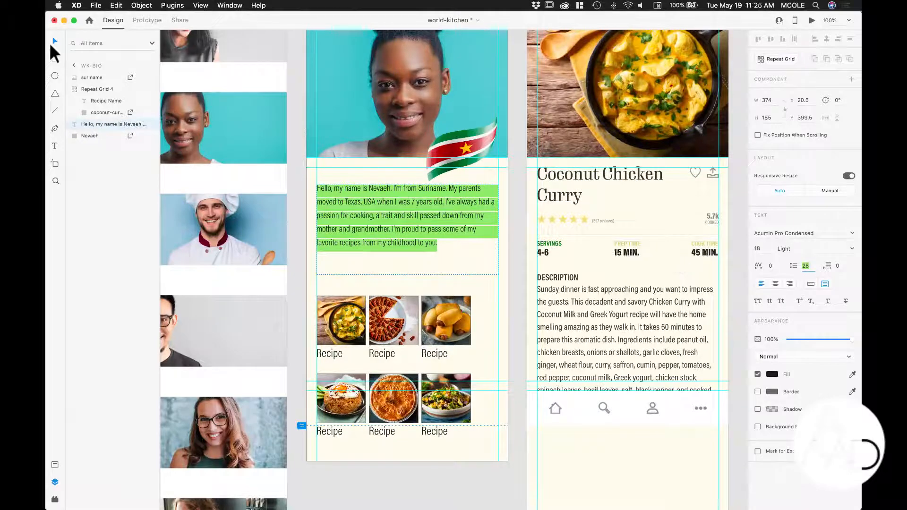
- Shorten the bio text box from below to a height of about 142 and clear the selection
left_click(293, 132)
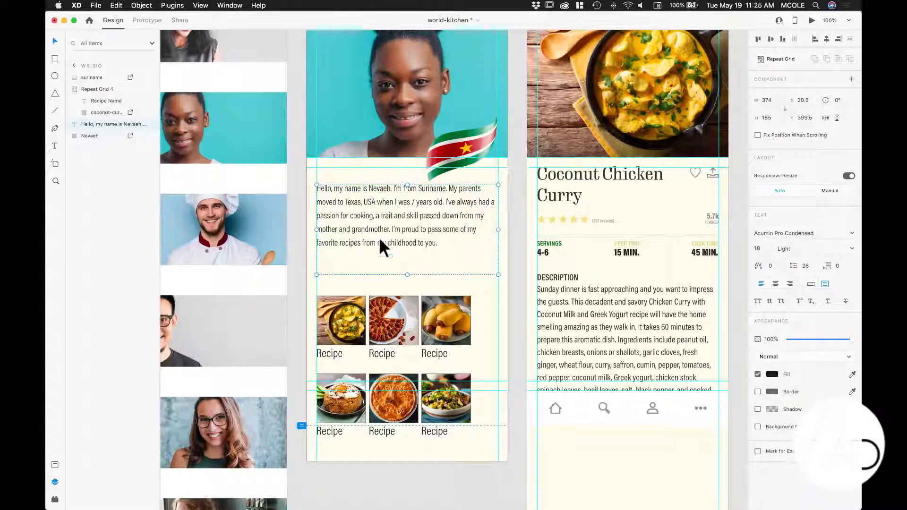
left_click_drag(407, 273, 407, 254)
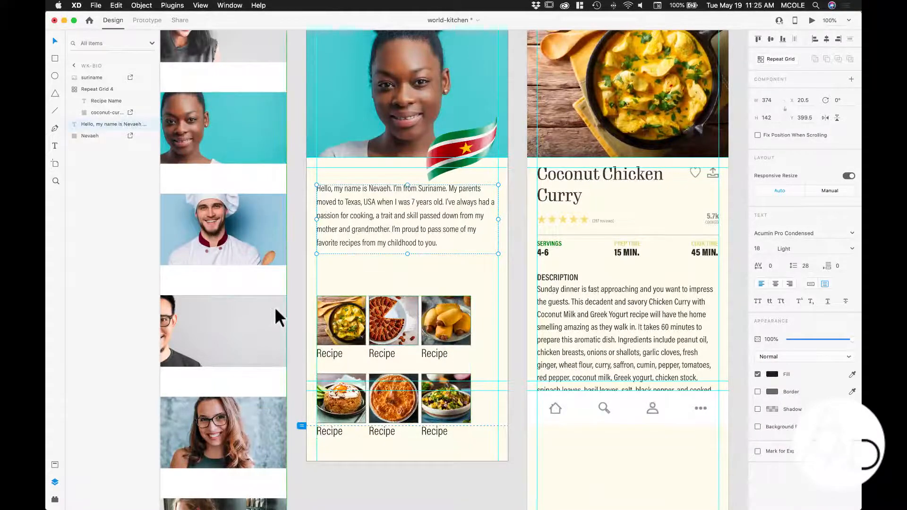
left_click(294, 258)
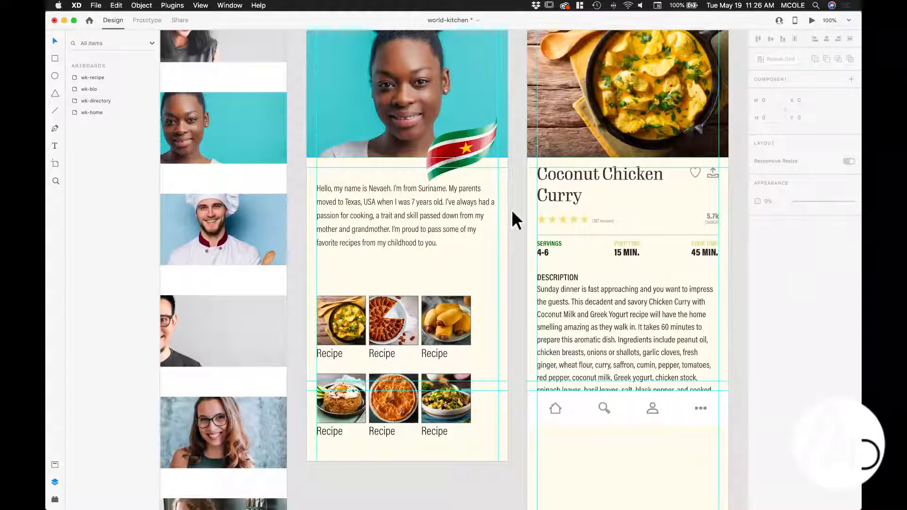
- Delete the existing recipe repeat grid and draw a 124 by 124 square at the inner edge guide, around Y 642
left_click(396, 311)
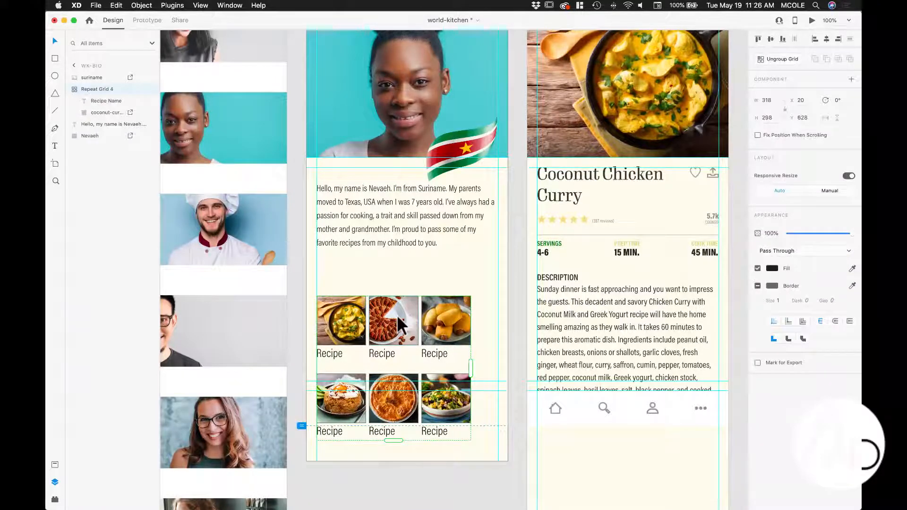
key("Delete")
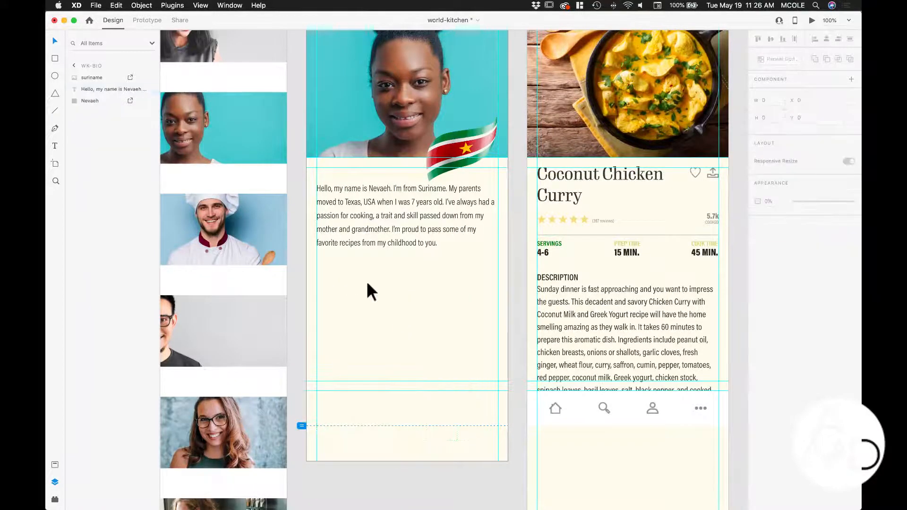
left_click(55, 58)
mouse_move(316, 303)
left_mouse_down()
mouse_move(394, 370)
mouse_move(387, 364)
left_mouse_up()
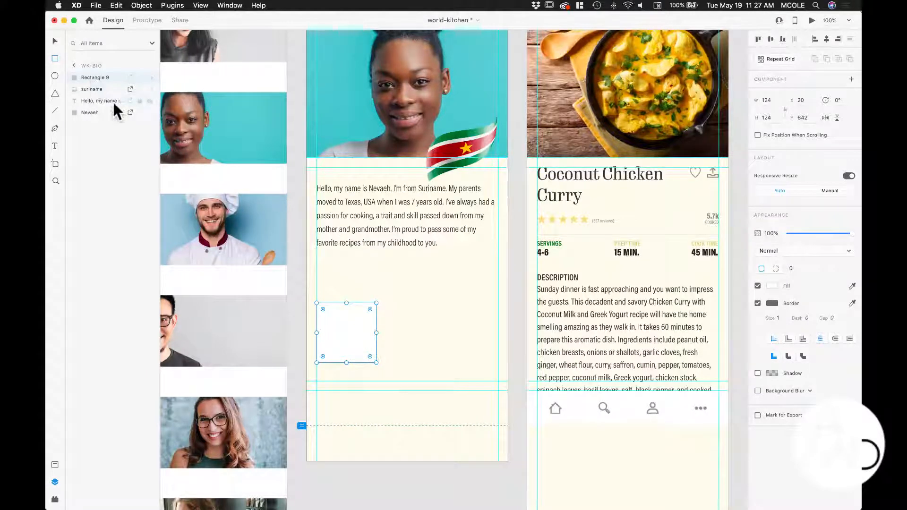
- Add a 124-wide text box reading "Recipe Name", trim its height to about 21 and place it directly beneath the square
left_click(55, 145)
left_click_drag(316, 374, 376, 405)
type("R")
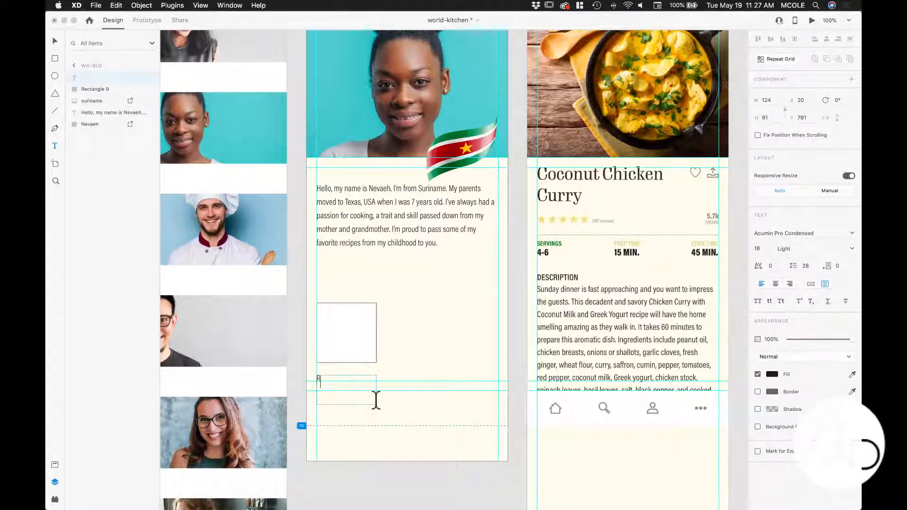
type("ecipe Name")
left_click(55, 40)
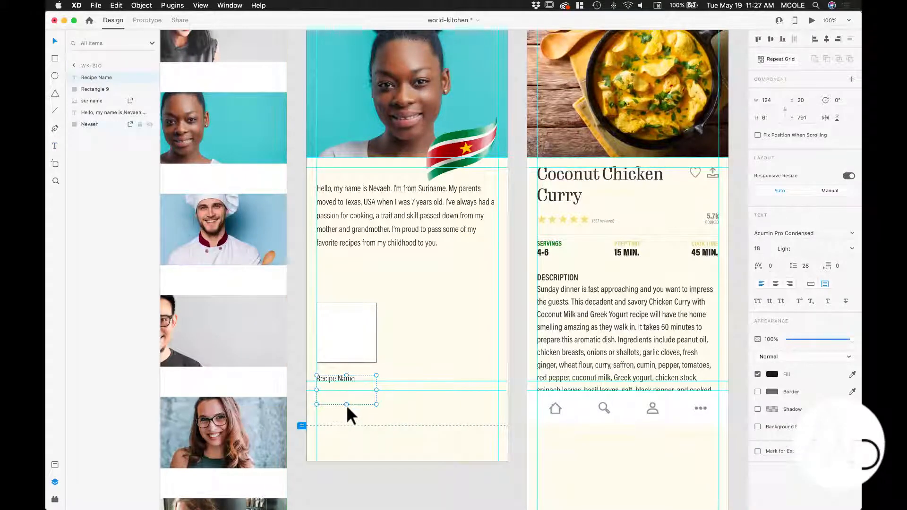
left_click_drag(347, 404, 354, 367)
left_click_drag(353, 371, 352, 371)
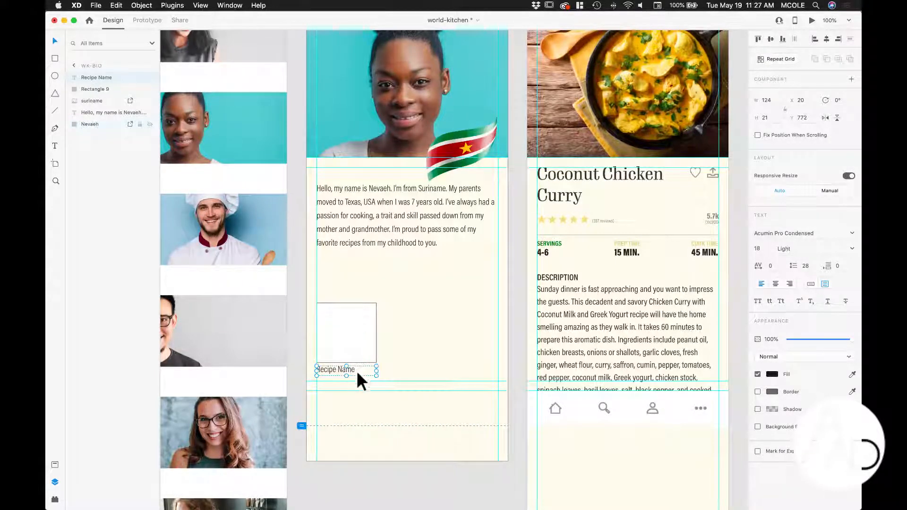
- Group the square with its Recipe Name label, convert the group to a repeat grid and extend it to a width of 374
left_click(358, 347, "shift")
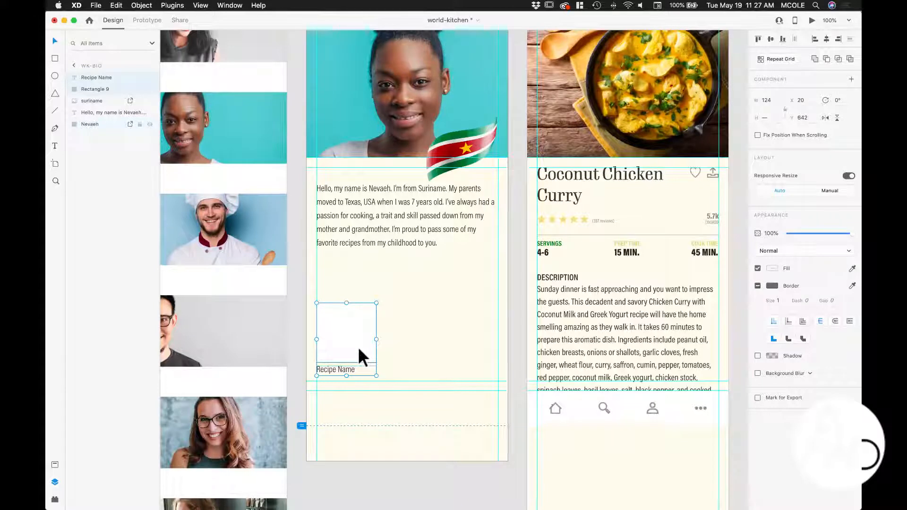
key("super+g")
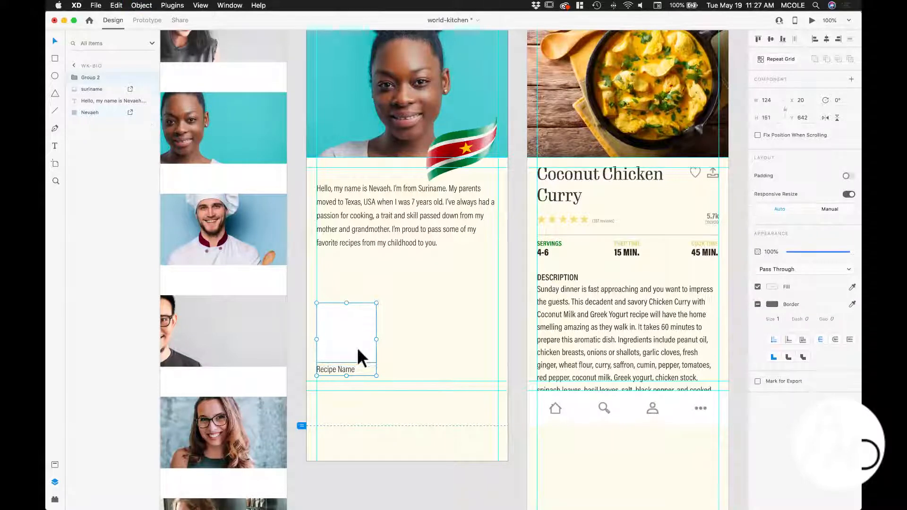
left_click(776, 60)
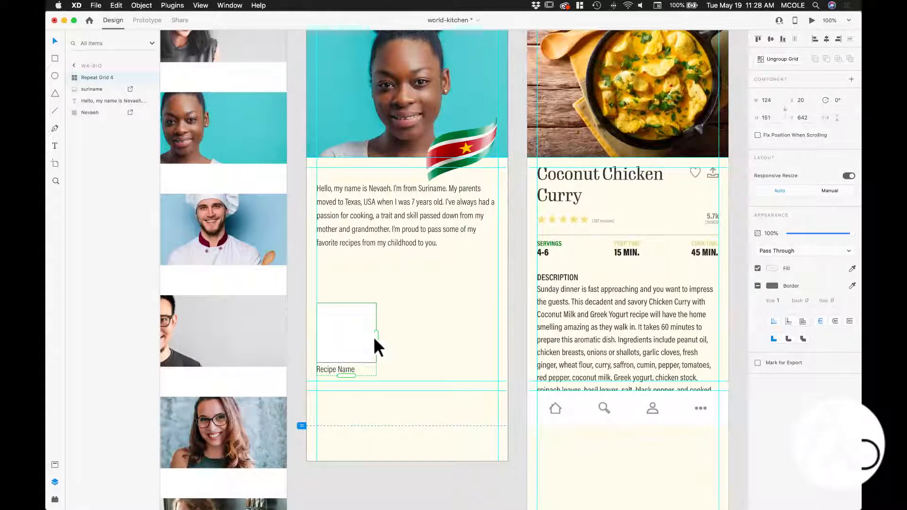
left_click_drag(376, 338, 500, 340)
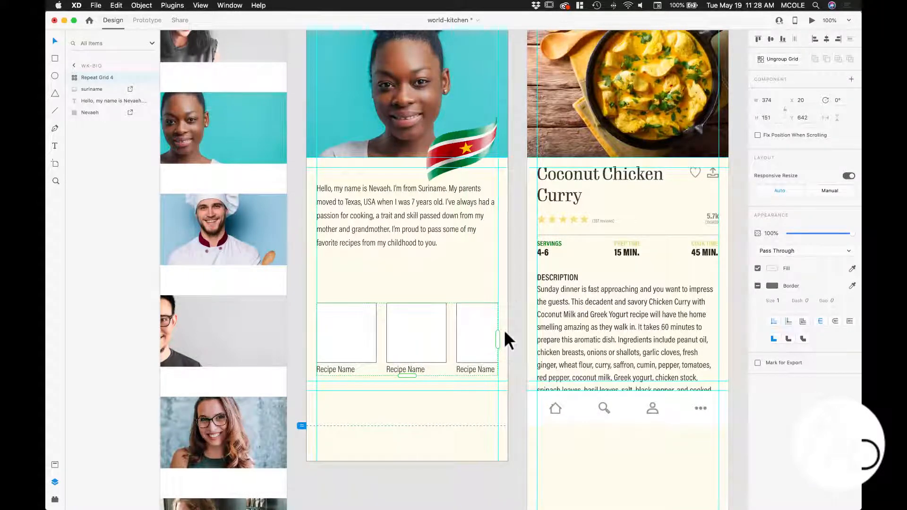
- Try resizing the first square inside the repeat grid from its corner and clear the selection
double_click(354, 326)
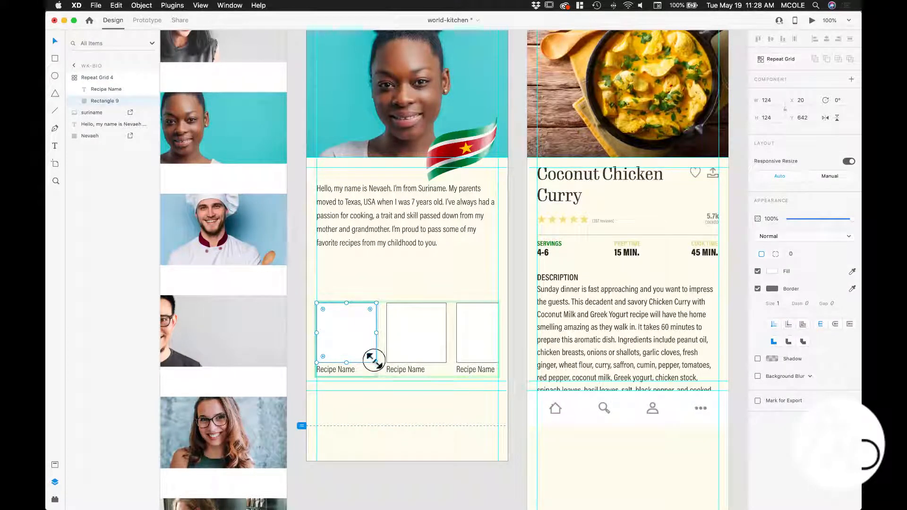
mouse_move(376, 363)
left_mouse_down()
mouse_move(356, 346)
mouse_move(375, 372)
left_mouse_up()
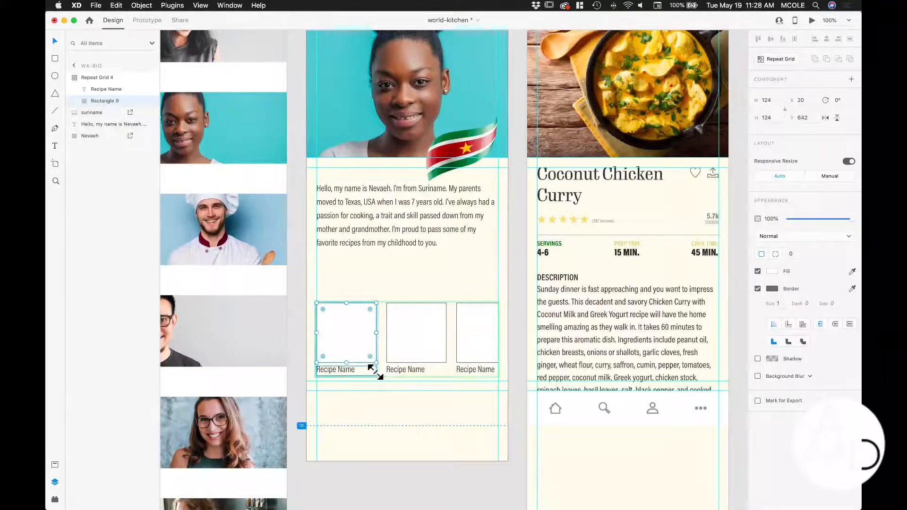
left_click(294, 324)
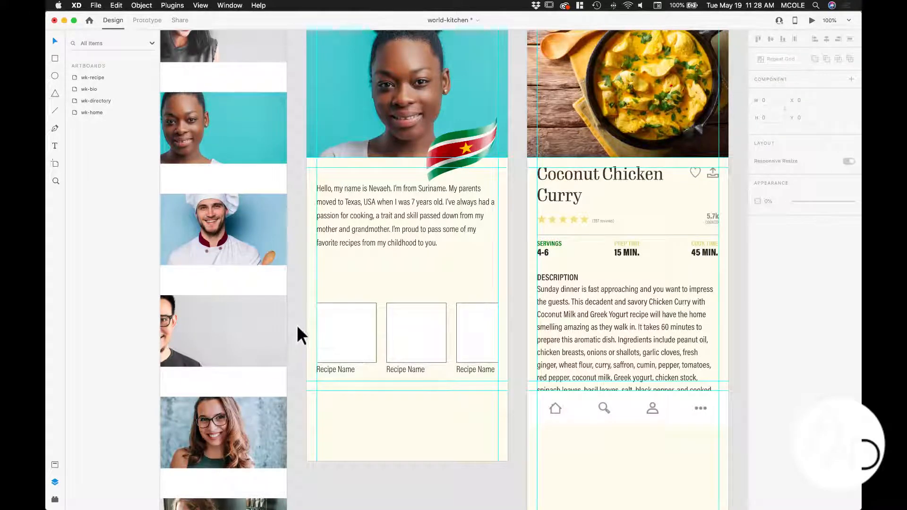
- Undo the repeat grid and the grouping of the square with its Recipe Name label, and clear the selection
left_click_drag(296, 326, 470, 371)
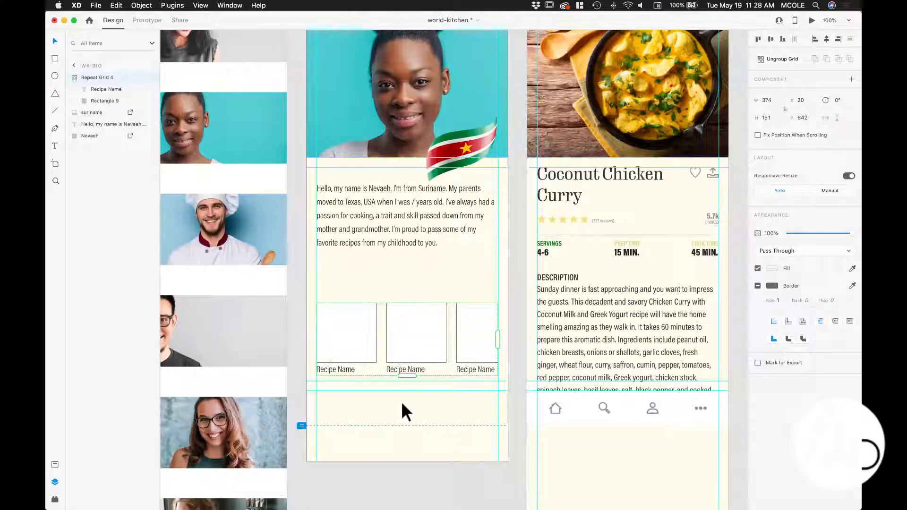
left_click(293, 350)
key("super+z")
key("super+z")
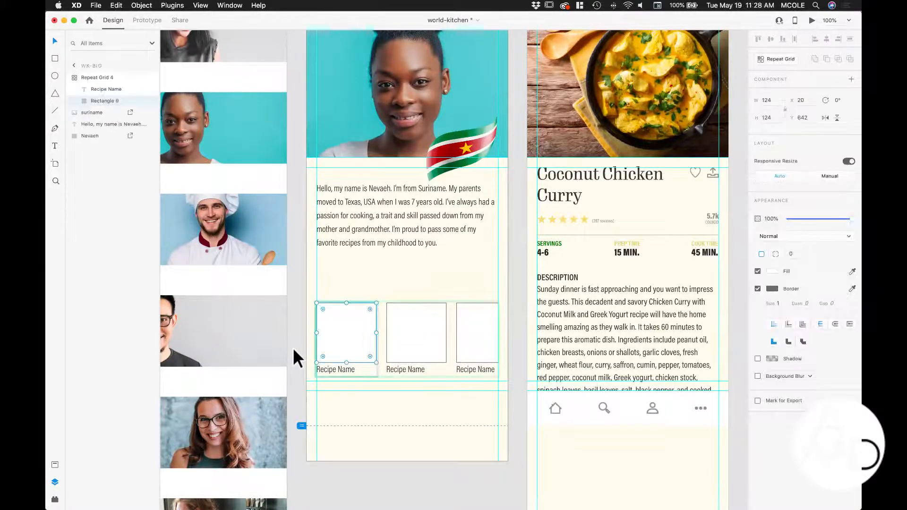
key("super+z")
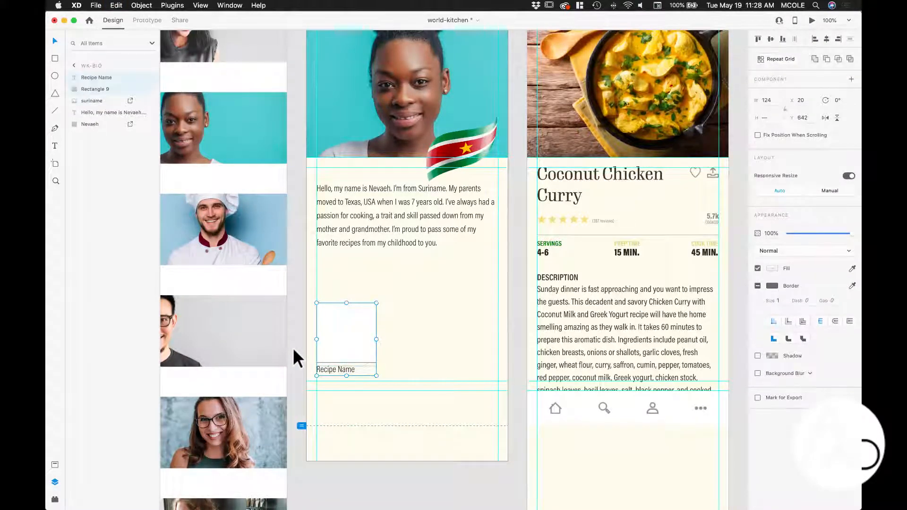
left_click(314, 378)
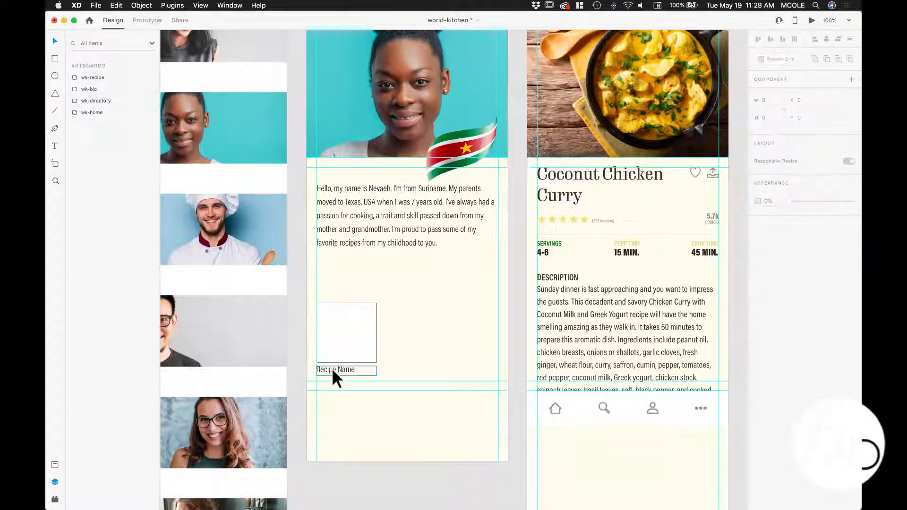
- Move the Recipe Name label down to about Y 848 and stretch the square across to the opposite inner guide, 374 wide
left_click_drag(333, 373, 330, 409)
left_click(336, 339)
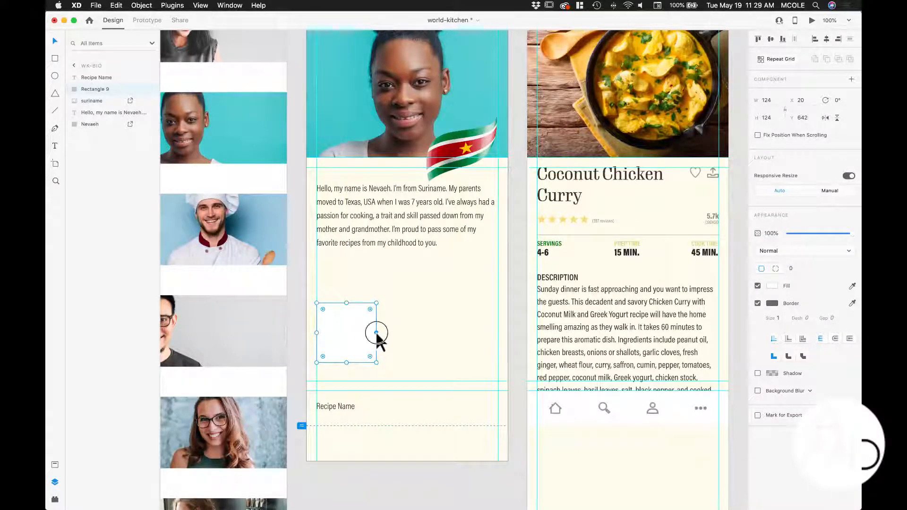
left_click_drag(377, 338, 496, 341)
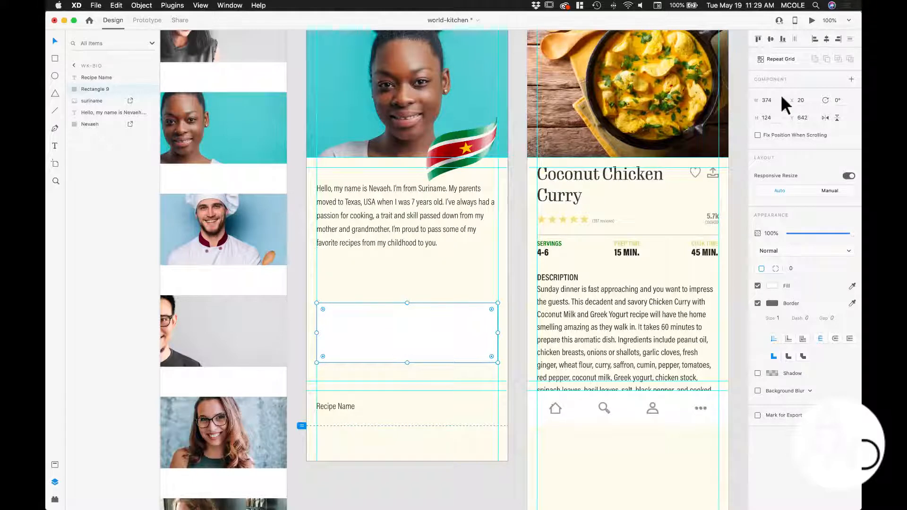
- Set the stretched rectangle's width to 116
left_click(766, 101)
type("116")
key("Return")
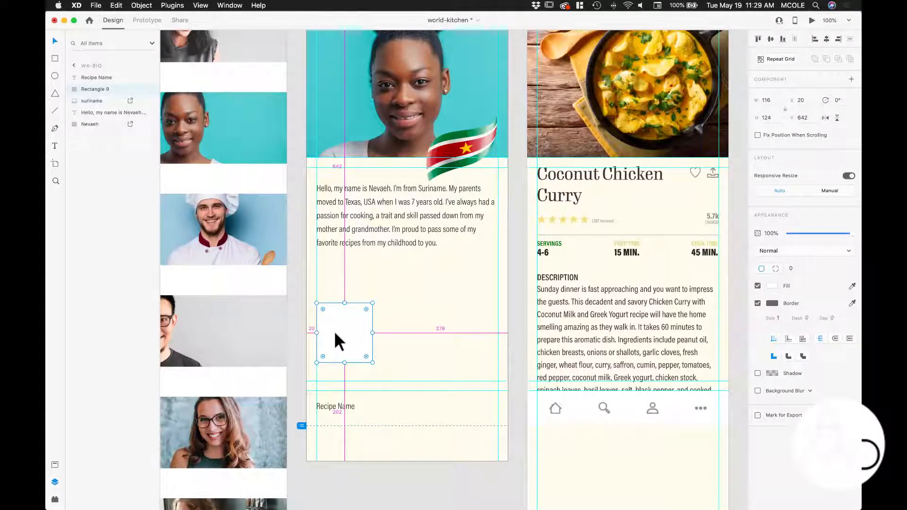
- Duplicate the 116-wide rectangle twice along the row and align the last copy with the far inner guide at X 278
key("super+d")
left_click_drag(334, 330, 467, 326)
key("super+d")
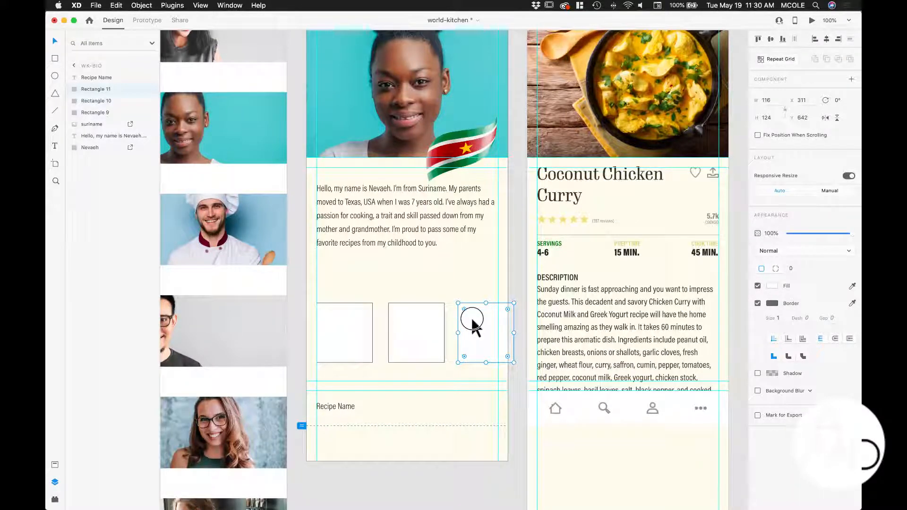
left_click_drag(473, 323, 464, 324)
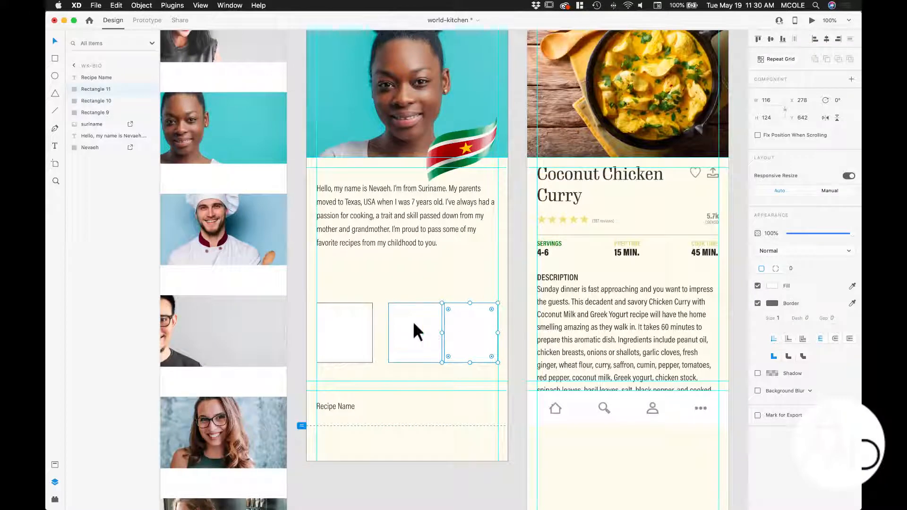
- Distribute the three rectangles evenly in the horizontal direction
left_click(350, 327)
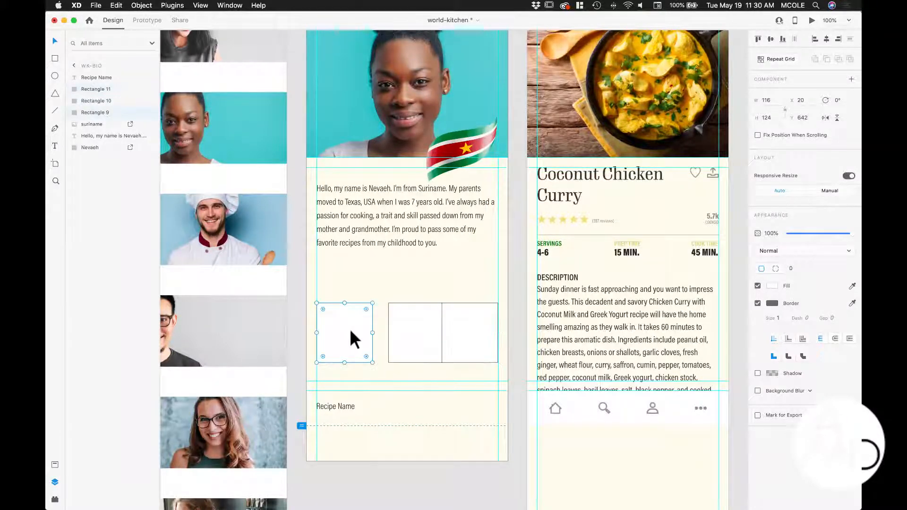
left_click(409, 320, "shift")
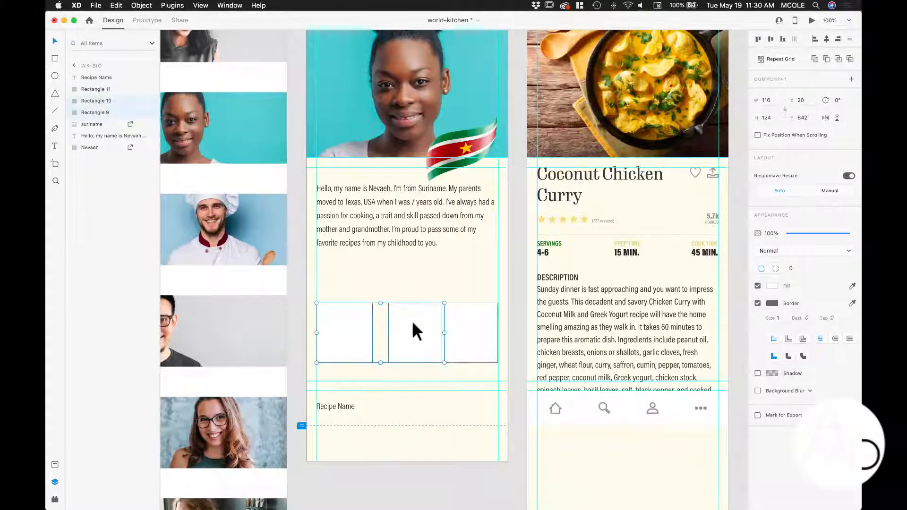
left_click(466, 313, "shift")
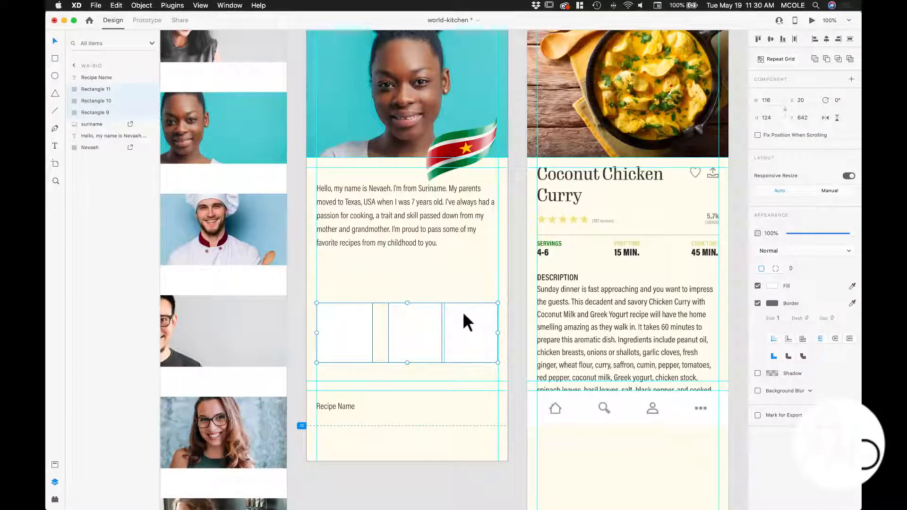
left_click(793, 38)
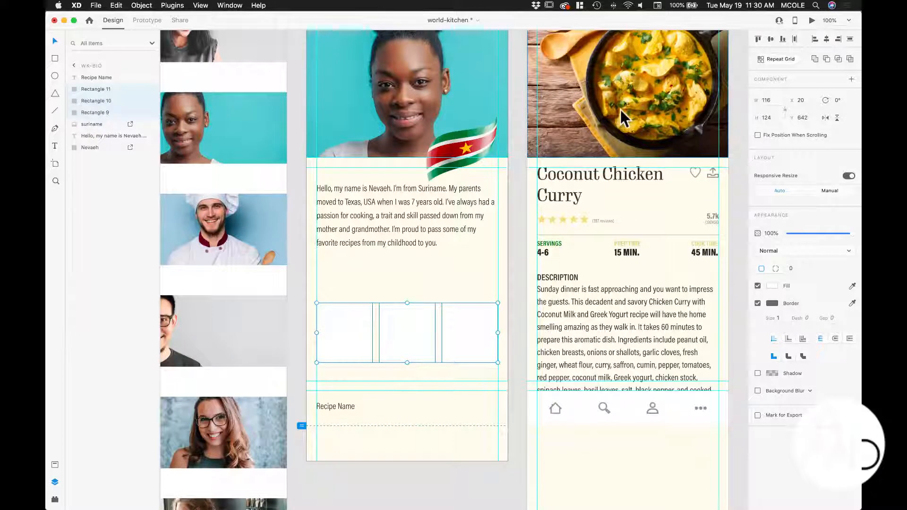
- Move the Recipe Name label up beneath the first rectangle, to about Y 782
left_click(292, 152)
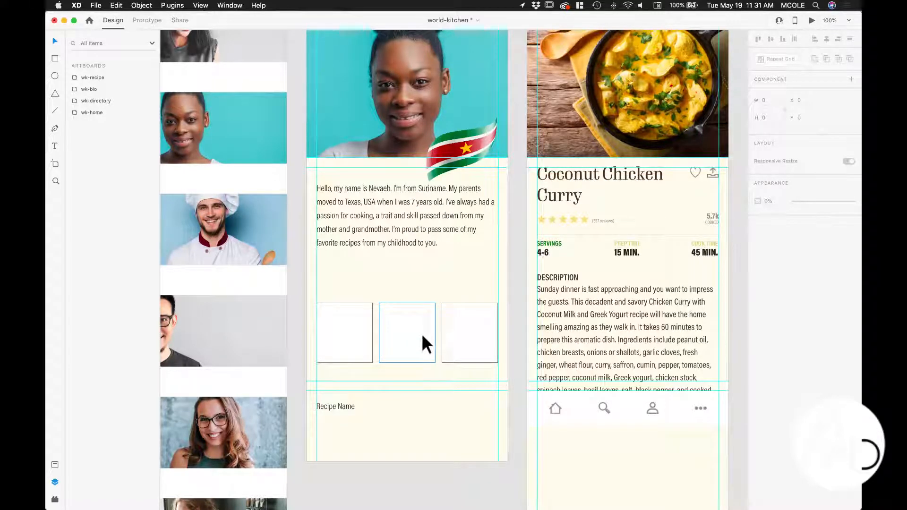
left_click(328, 412)
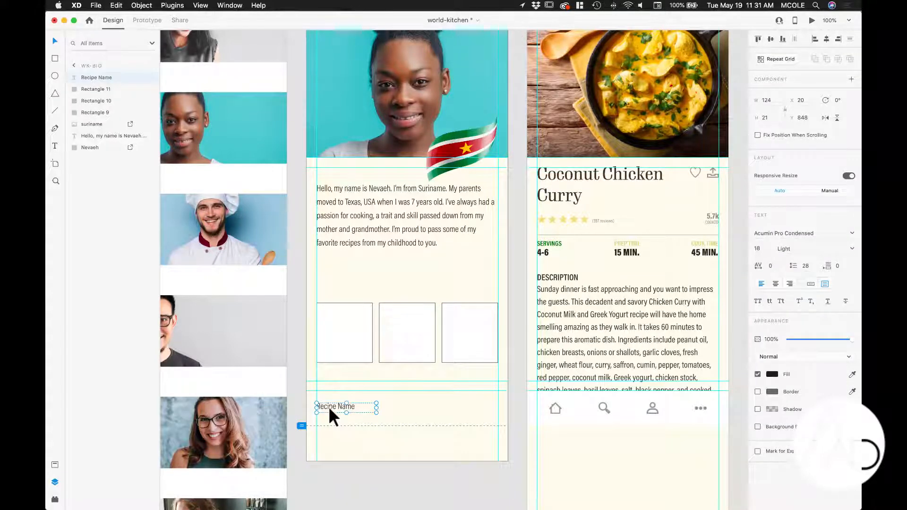
left_click_drag(330, 404, 331, 373)
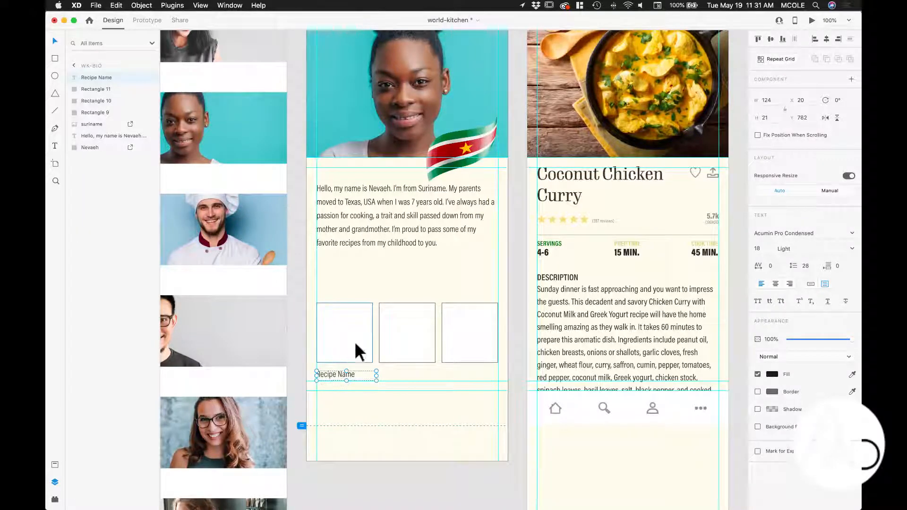
- Remove the border from all three rectangles and give them a solid red fill
left_click(345, 331)
left_click(424, 319, "shift")
left_click(476, 313, "shift")
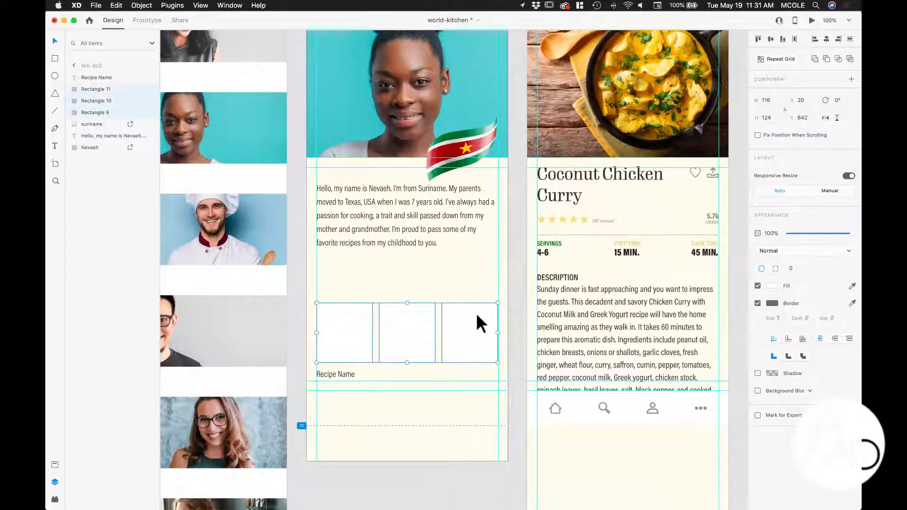
left_click(757, 303)
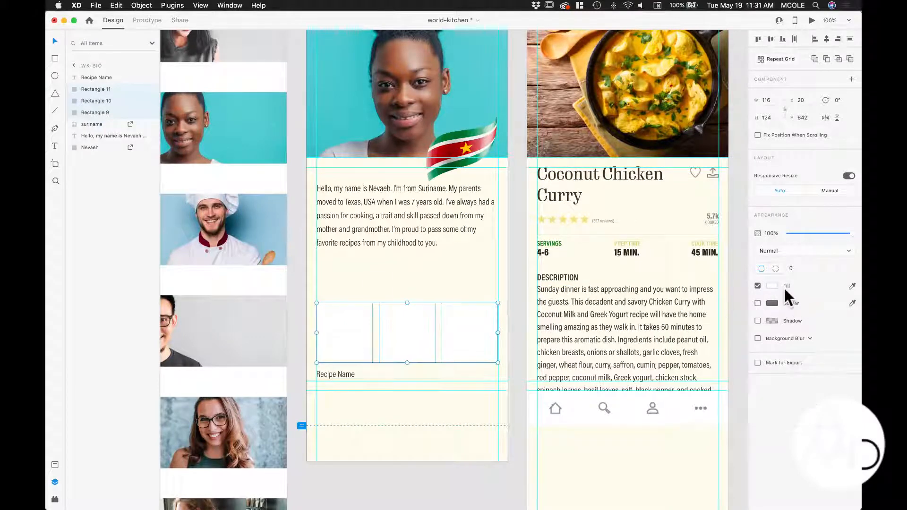
left_click(771, 286)
left_click(722, 245)
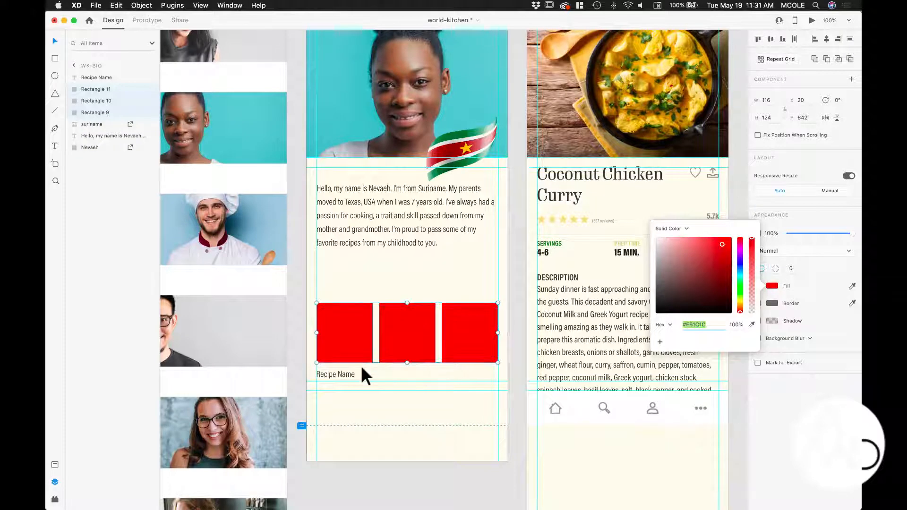
left_click(351, 347)
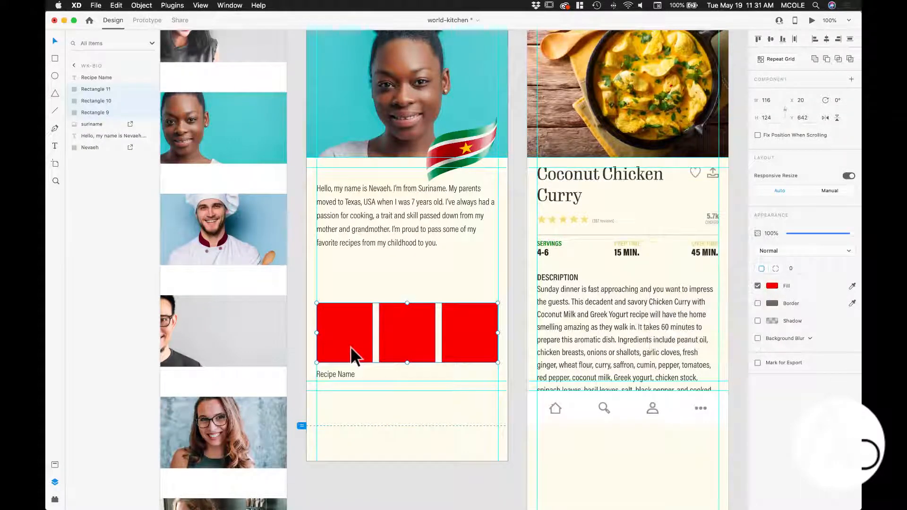
- Copy the Recipe Name label beneath the second and third red rectangles
left_click(367, 373)
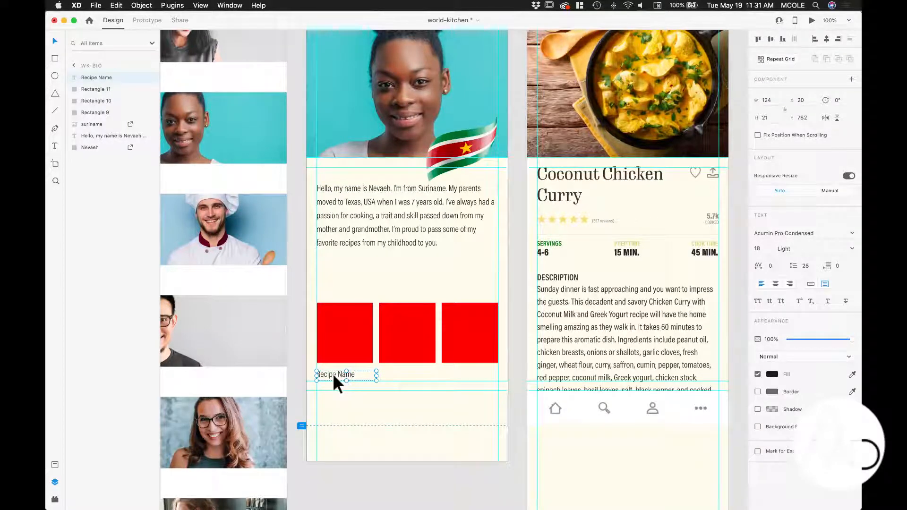
left_click_drag(334, 376, 453, 375)
- Group the first red rectangle with its Recipe Name label
left_click(352, 348)
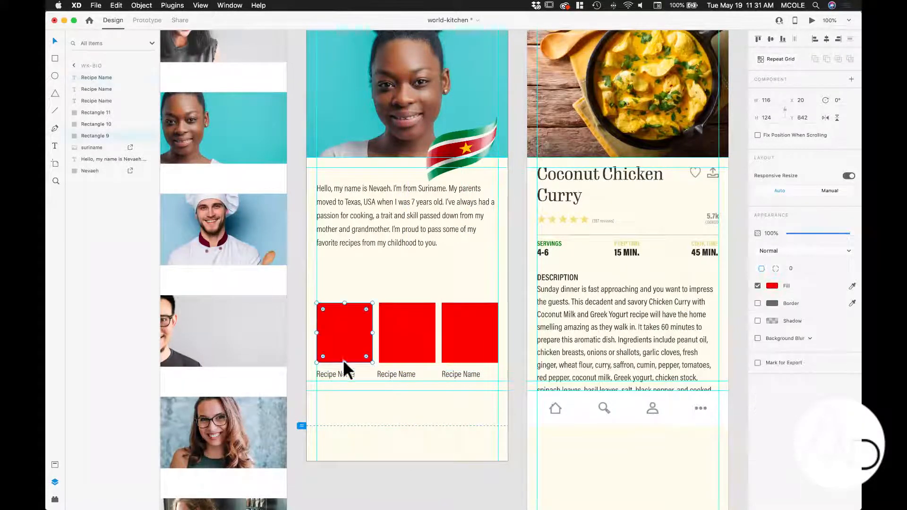
left_click(346, 373, "shift")
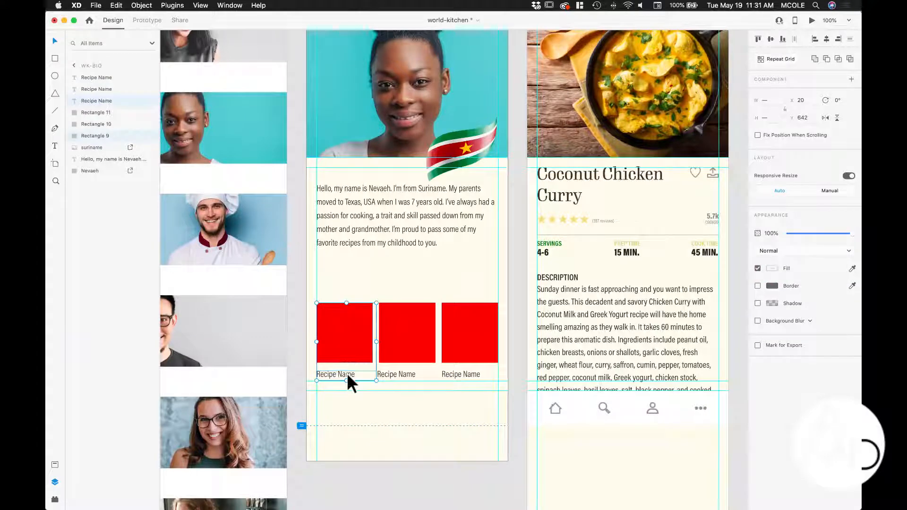
key("super+g")
left_click(412, 348)
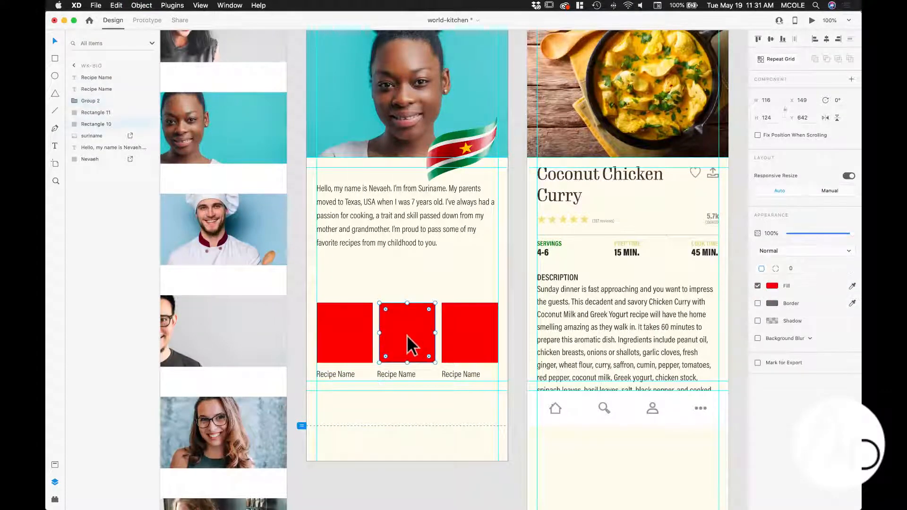
left_click(406, 373, "shift")
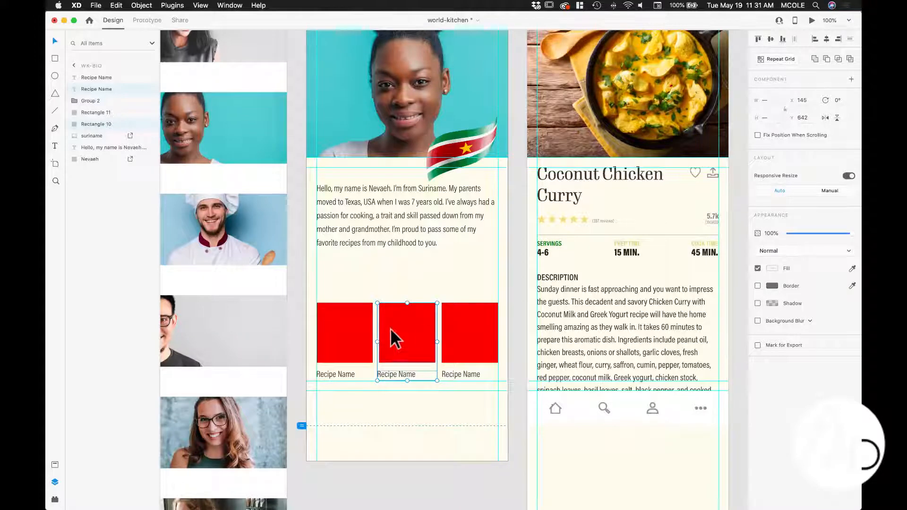
left_click(520, 327)
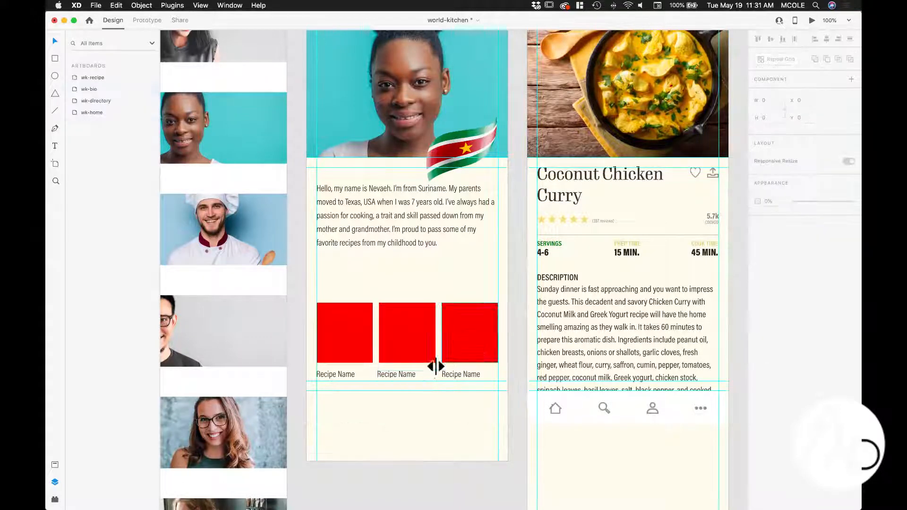
- Resize the second and third Recipe Name text boxes to 116 wide, flush with the edges of the rectangles above them
left_click(390, 373)
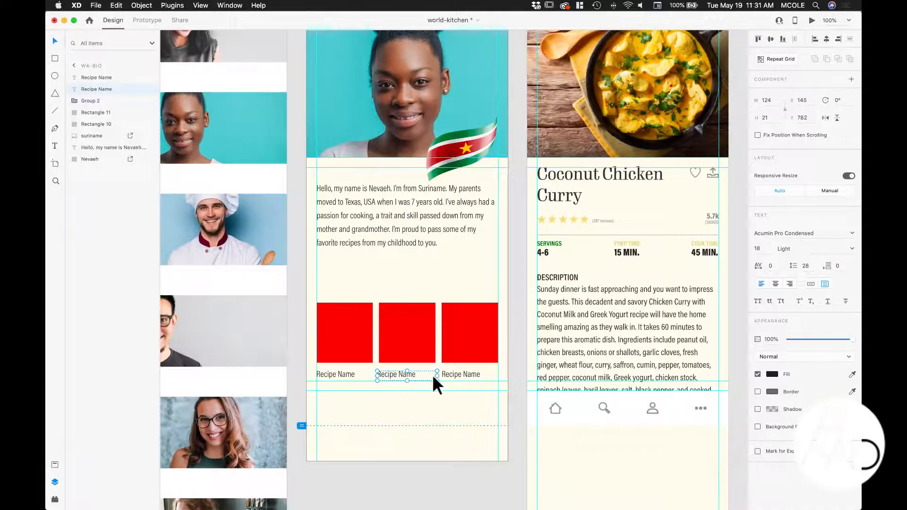
left_click_drag(437, 374, 435, 375)
left_click_drag(377, 374, 394, 376)
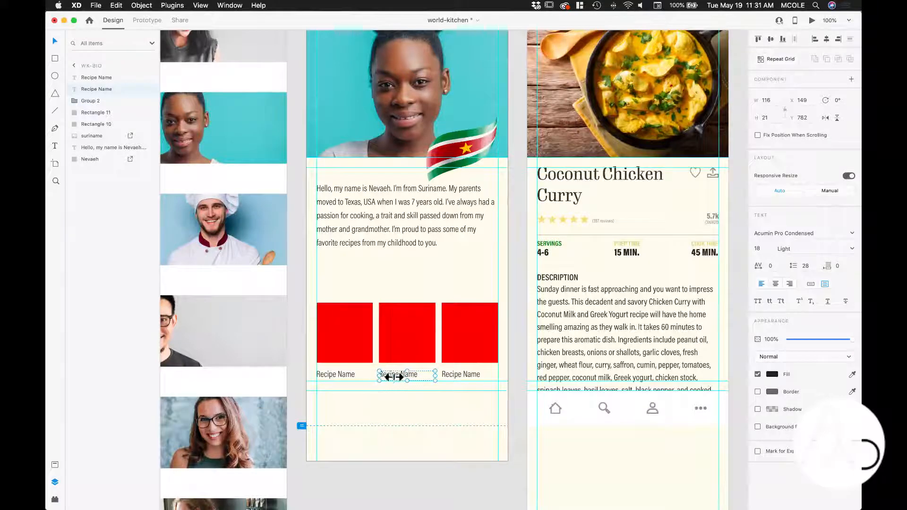
left_click(452, 374)
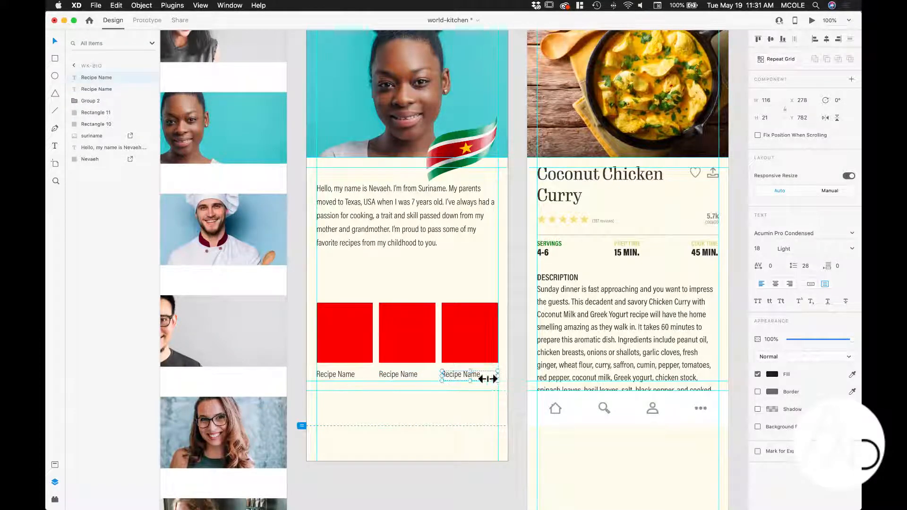
left_click_drag(441, 375, 442, 375)
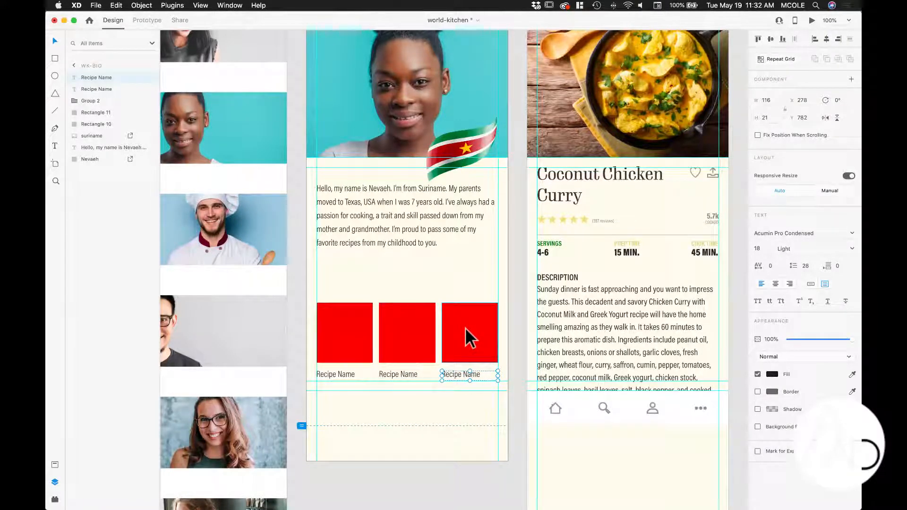
- Group the second red rectangle with its Recipe Name label, and the third with its own label
left_click(392, 345)
left_click(387, 373, "shift")
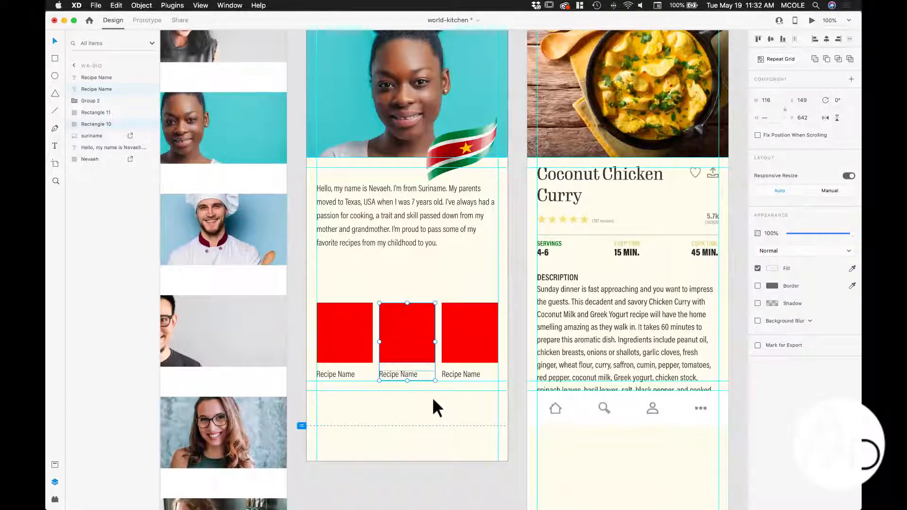
key("super+g")
left_click(466, 353)
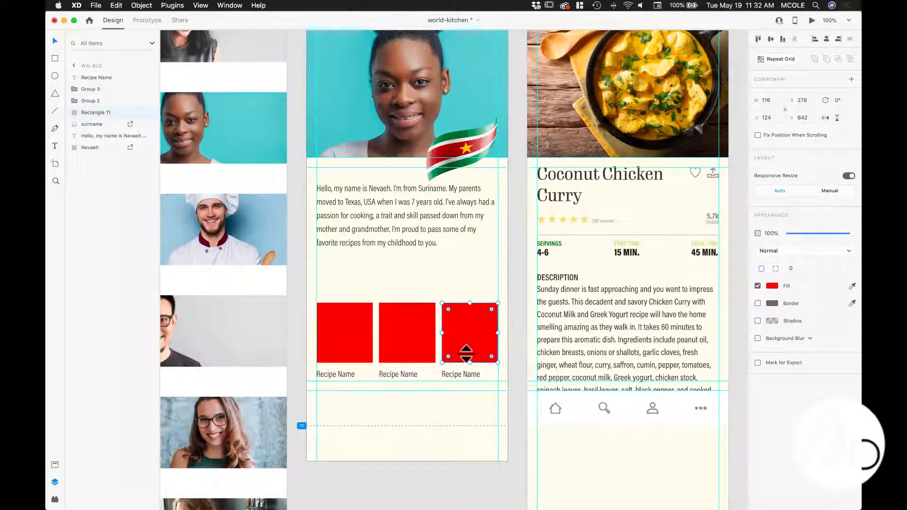
left_click(466, 377, "shift")
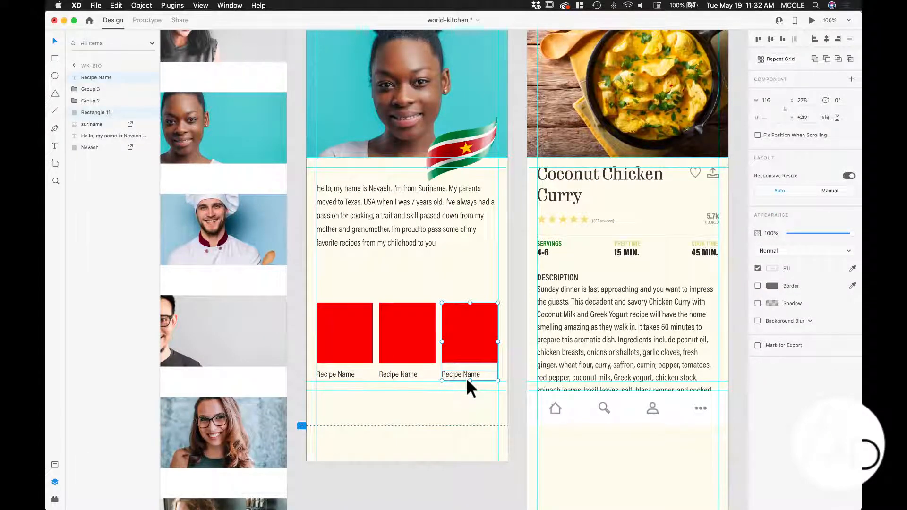
key("super+g")
- Group the three recipe groups in the row into one combined group
left_click(344, 329)
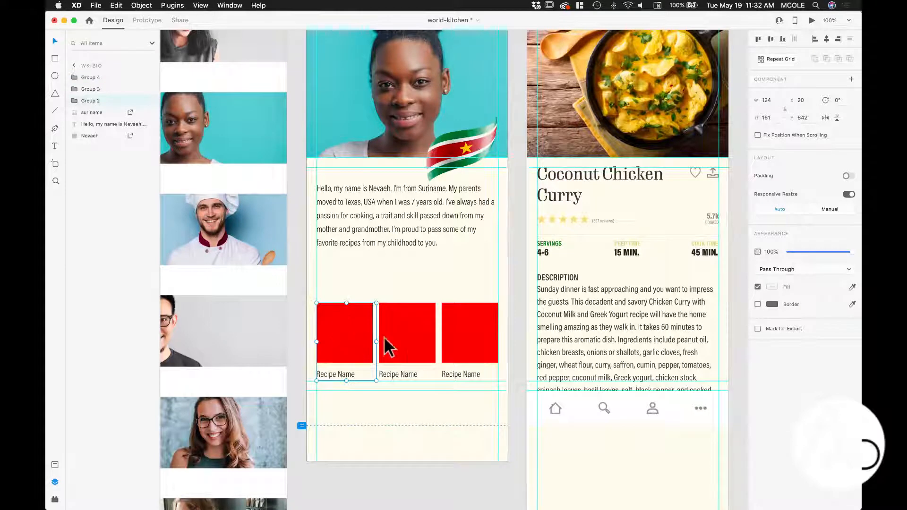
left_click(385, 340, "shift")
left_click(455, 330, "shift")
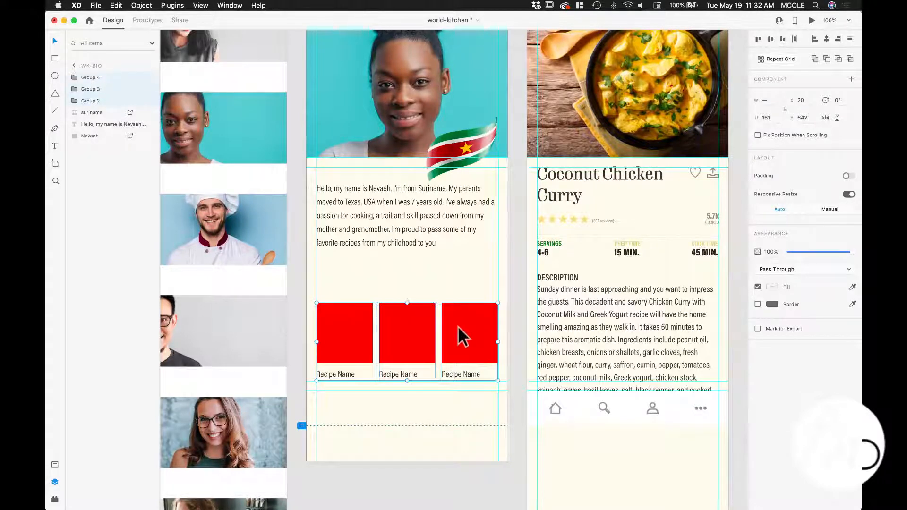
key("super+g")
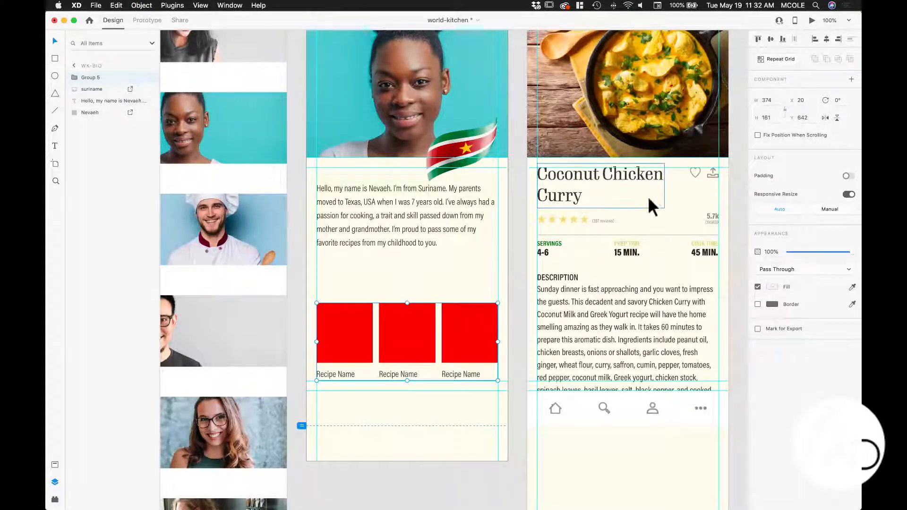
- Convert the combined recipe group into a repeat grid and extend it downward to two rows
left_click(779, 59)
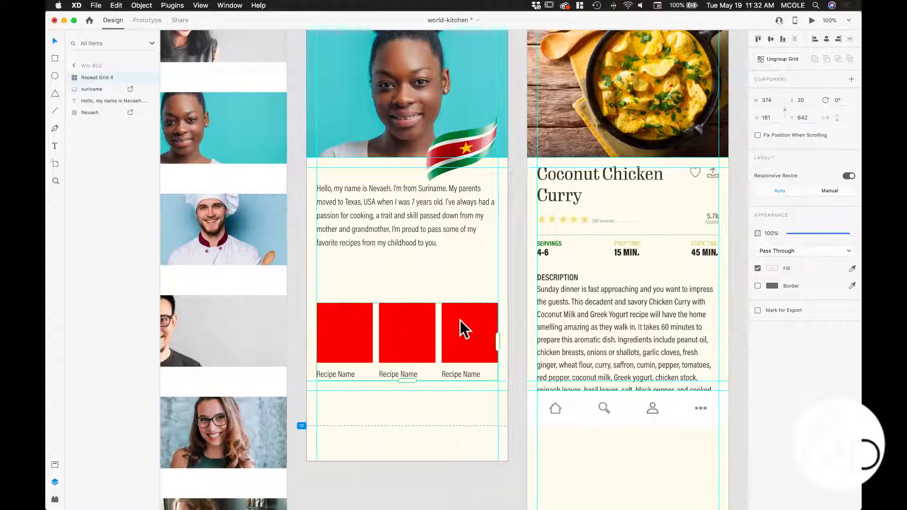
left_click_drag(408, 380, 408, 472)
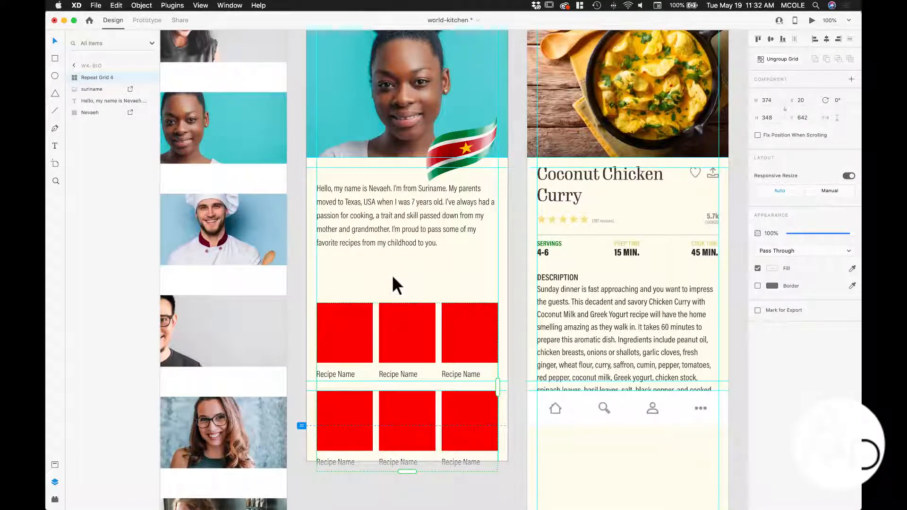
- Switch to Finder and rename coconut-curry-chicken-H.jpeg as 1-coconut-curry-chicken-H.jpeg
key("super+Tab")
key("super+Tab")
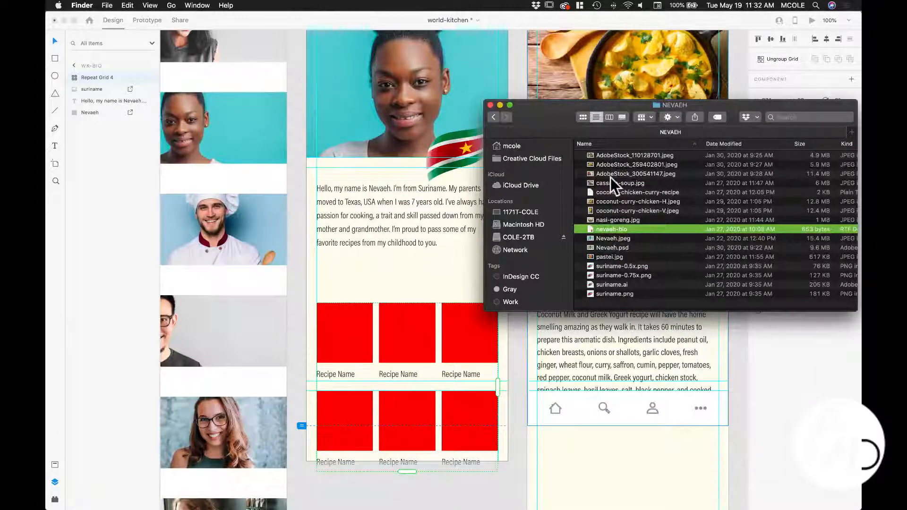
left_click(603, 202)
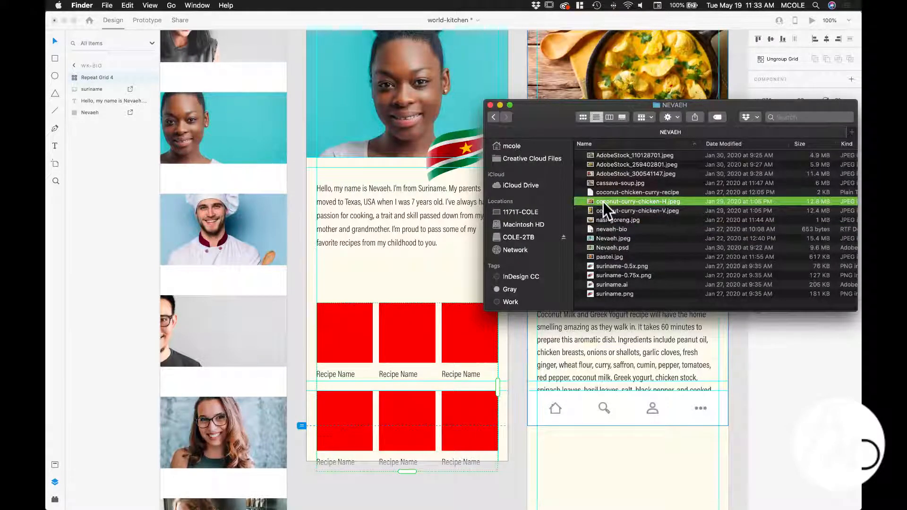
key("Return")
left_click(602, 203)
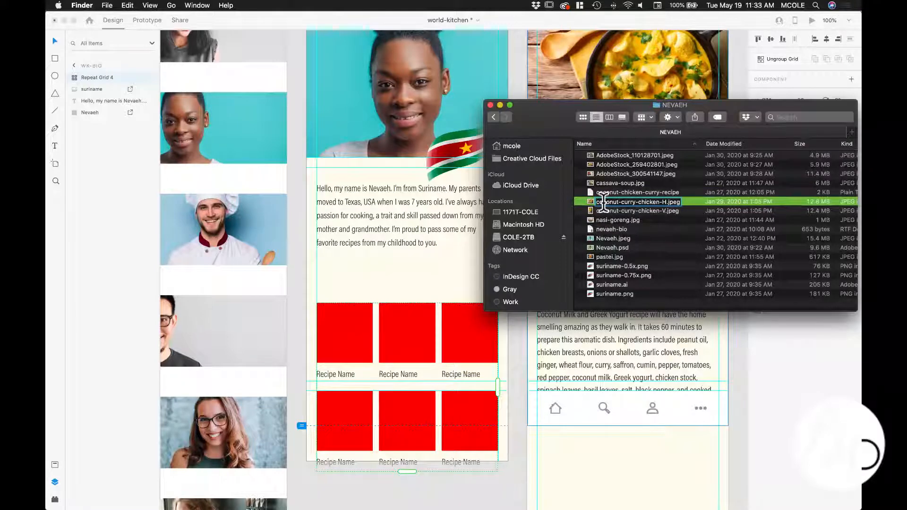
type("1-")
key("Return")
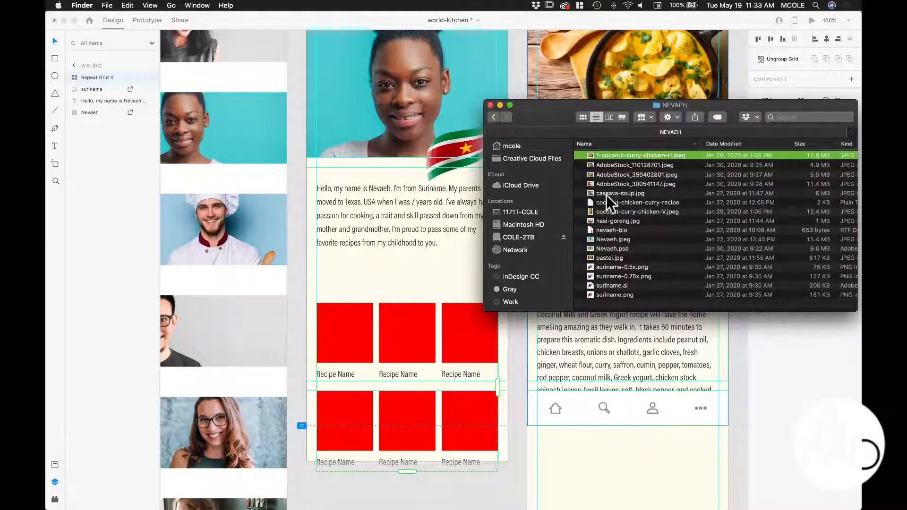
- Rename AdobeStock_259402801.jpeg as 2-AdobeStock_259402801.jpeg
left_click(606, 177)
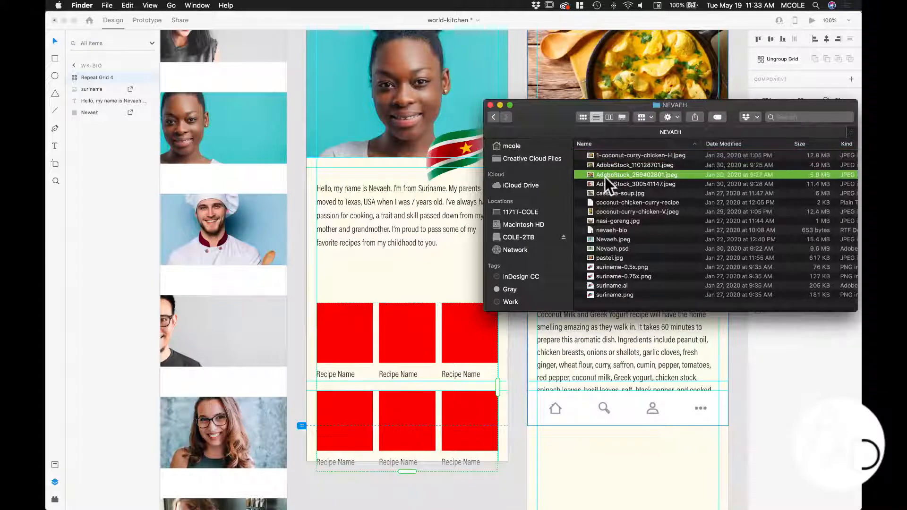
left_click(605, 174)
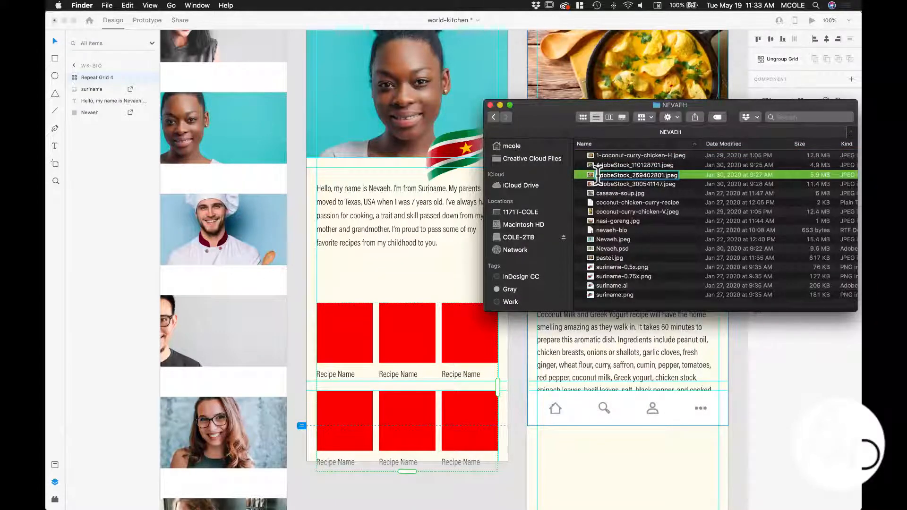
type("A")
type("2-")
key("Return")
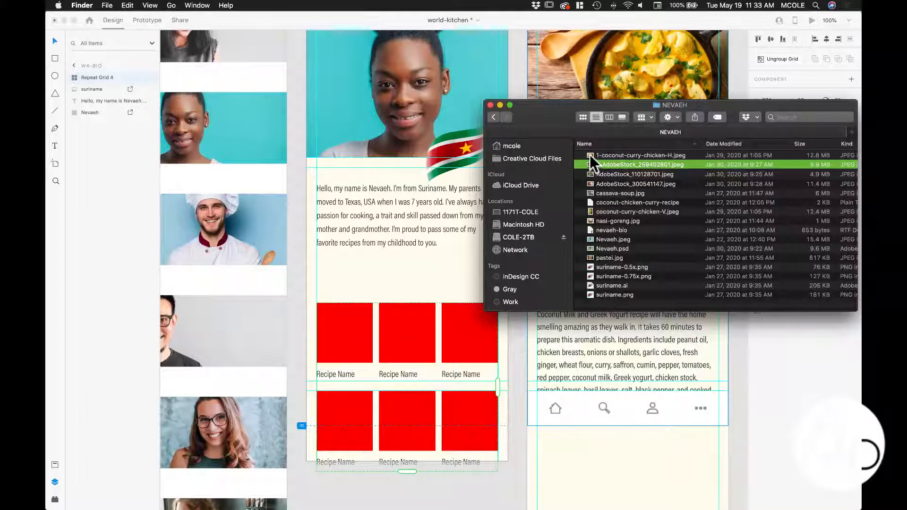
- Place the two numbered images, AdobeStock_110128701, AdobeStock_300541147, nasi-goreng and pastei together onto the repeat grid's first red rectangle
left_click(589, 154)
left_click(588, 165, "shift")
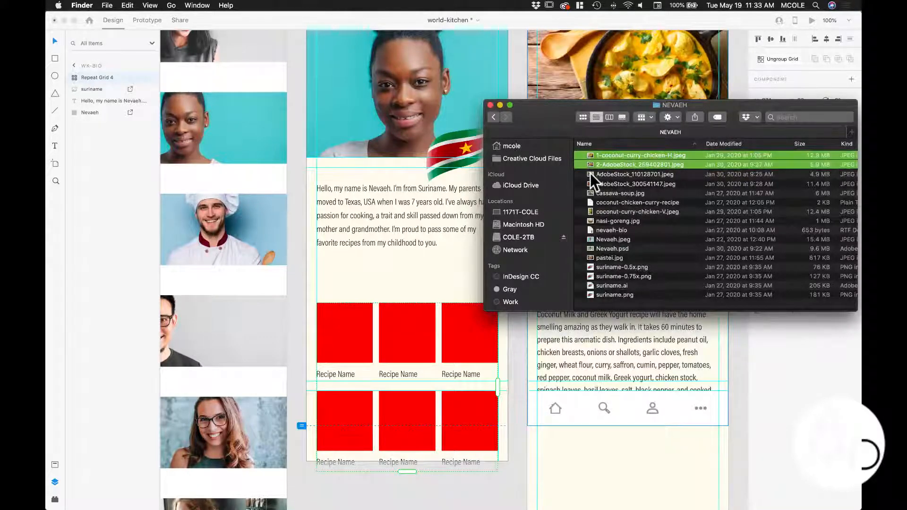
left_click(591, 174, "shift")
left_click(589, 184, "shift")
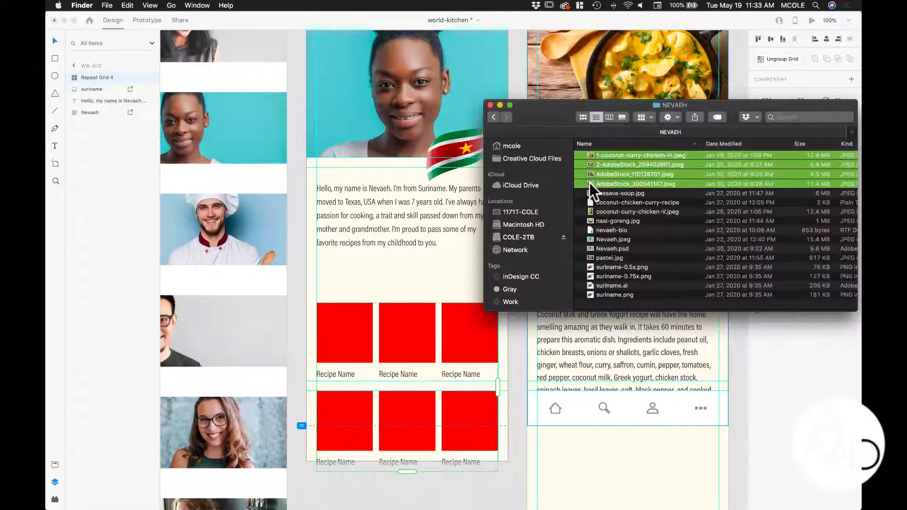
left_click(603, 221, "super")
left_click(603, 257, "super")
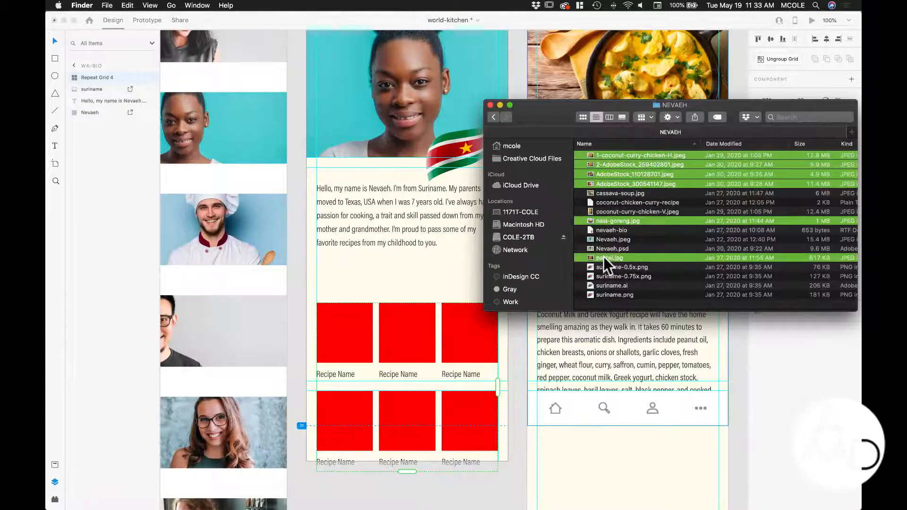
left_click_drag(589, 154, 351, 326)
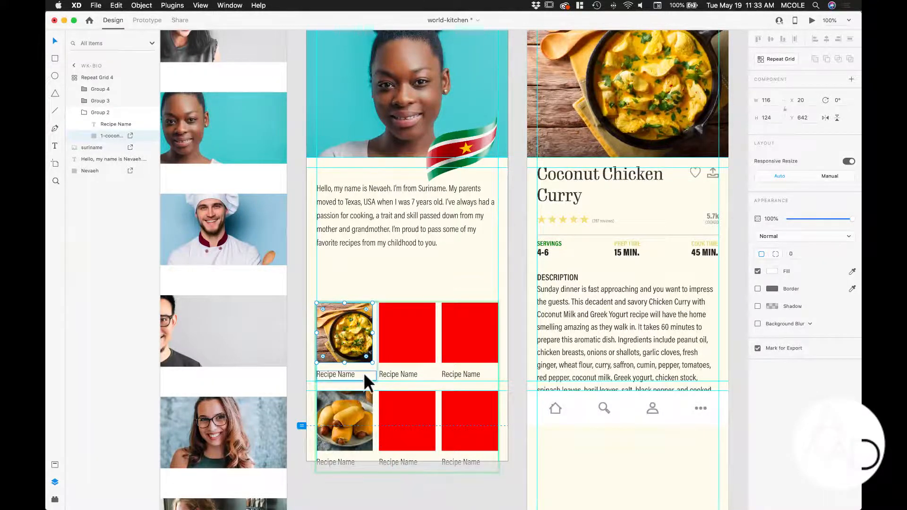
- Undo the image placement, the grid extension and the conversion to a repeat grid
key("super+z")
key("super+z")
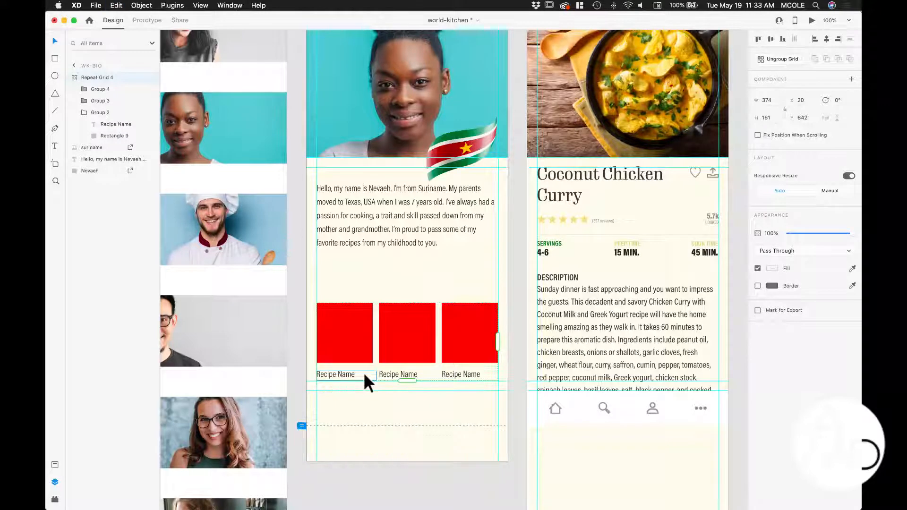
key("super+z")
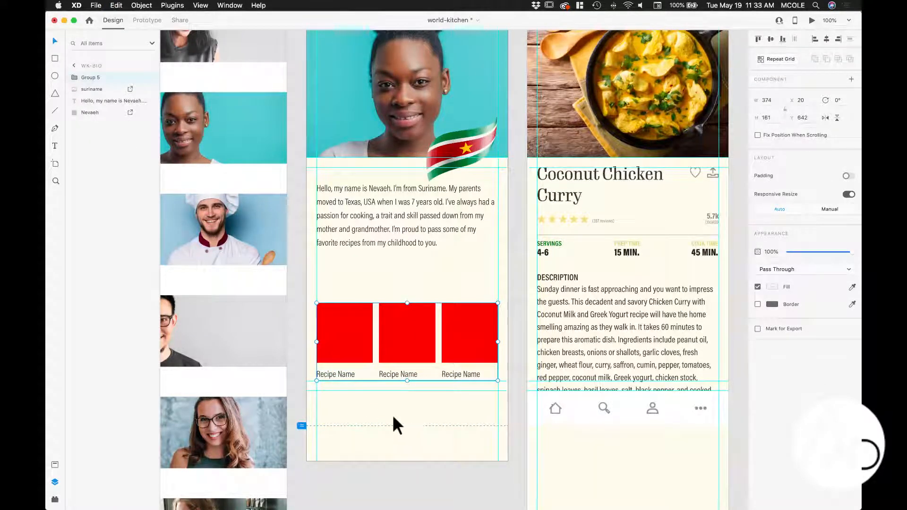
- Duplicate the combined recipe group directly below the original as a second row at Y 823
left_click_drag(339, 316, 333, 406)
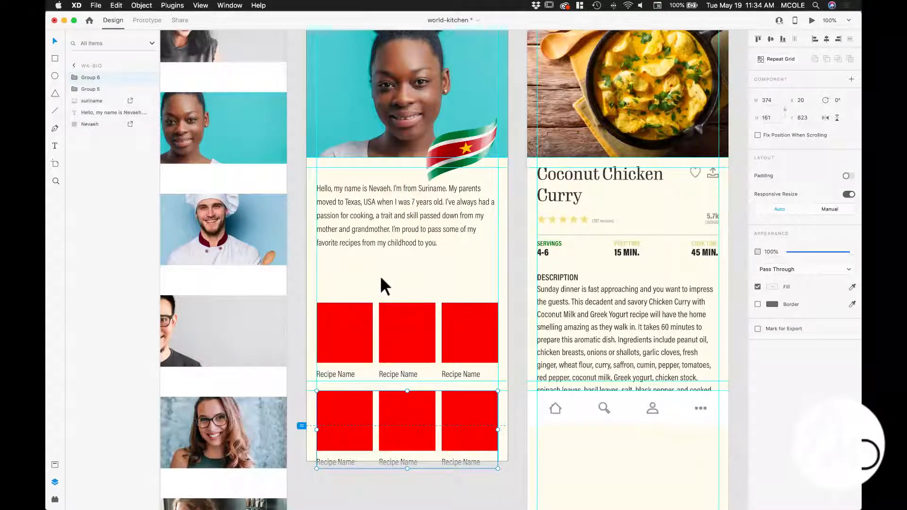
- From Finder, fill the upper row's three rectangles, in order, with 1-coconut-curry-chicken-H.jpeg, 2-AdobeStock_259402801.jpeg and AdobeStock_110128701.jpeg
key("super+Tab")
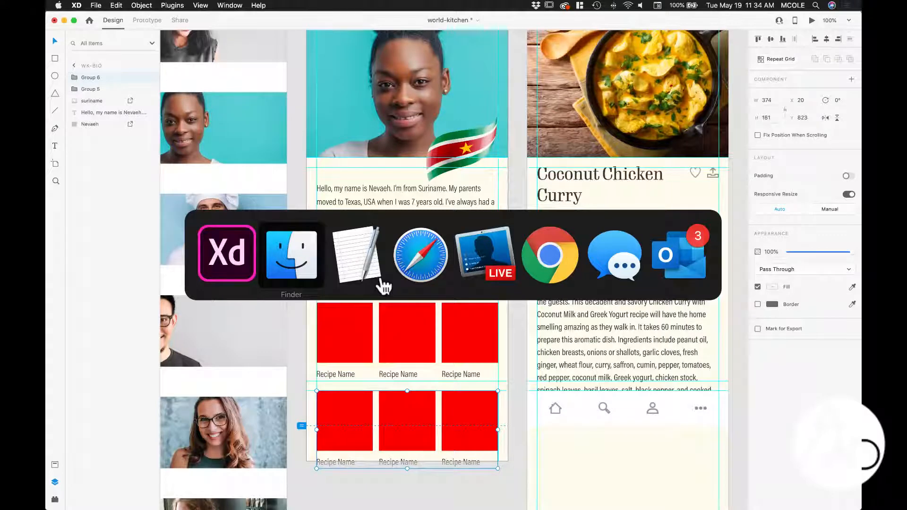
left_click(648, 203)
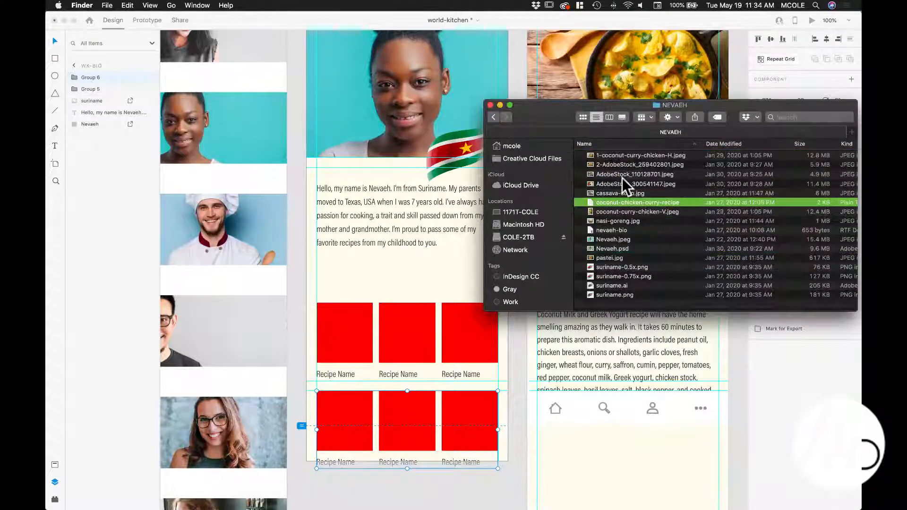
left_click_drag(590, 158, 343, 330)
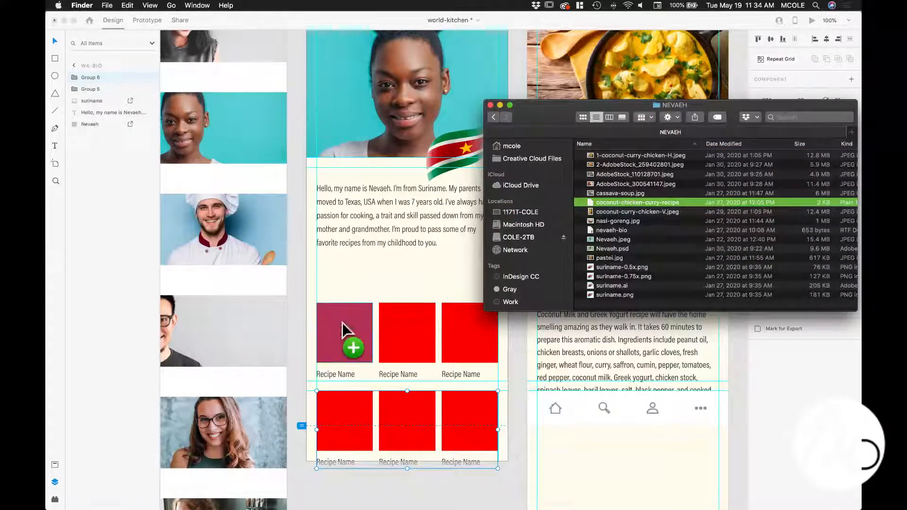
left_click_drag(591, 163, 585, 204)
left_click_drag(600, 178, 589, 235)
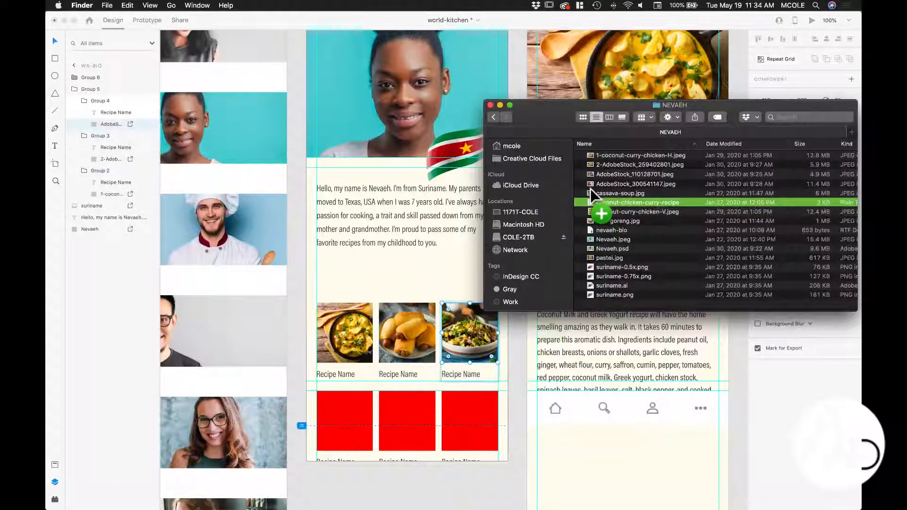
- Fill the lower row's three rectangles, in order, with AdobeStock_300541147.jpeg, nasi-goreng.jpg and pastei.jpg
left_click_drag(590, 183, 355, 399)
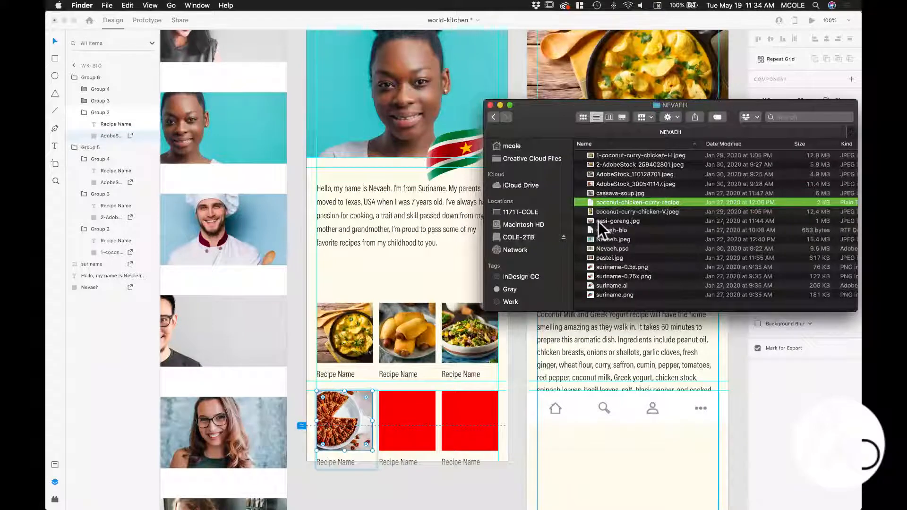
left_click_drag(590, 220, 418, 415)
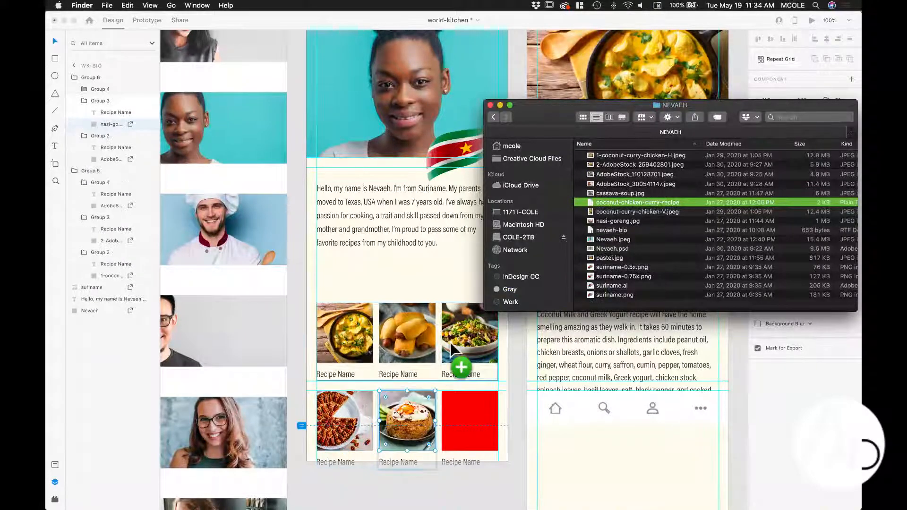
left_click_drag(591, 257, 481, 396)
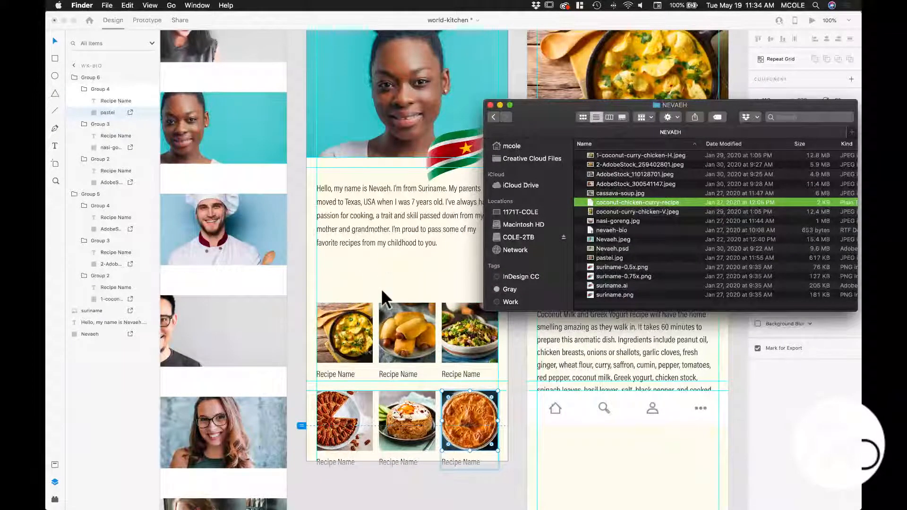
- Try enlarging the first curry photo inside its group to about 140 by 151
left_click(350, 313)
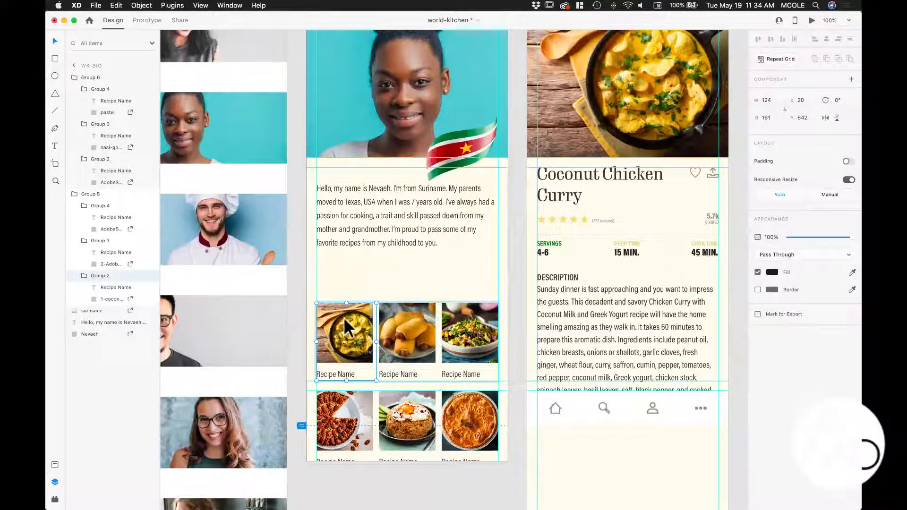
double_click(344, 316)
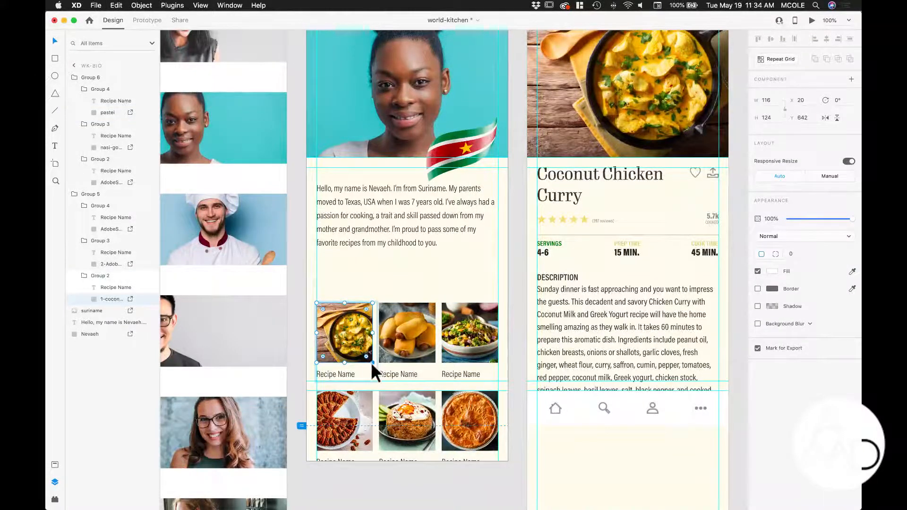
left_click_drag(372, 362, 355, 350)
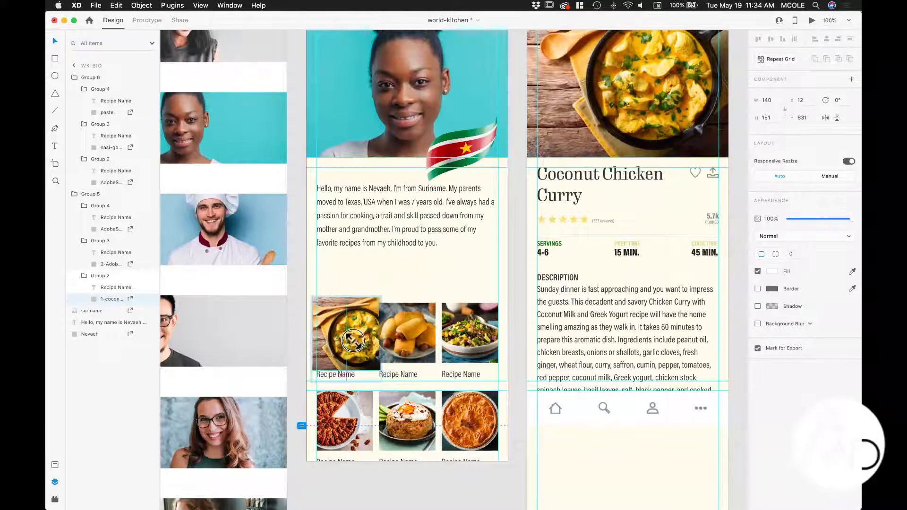
left_click(360, 281)
left_click(350, 321)
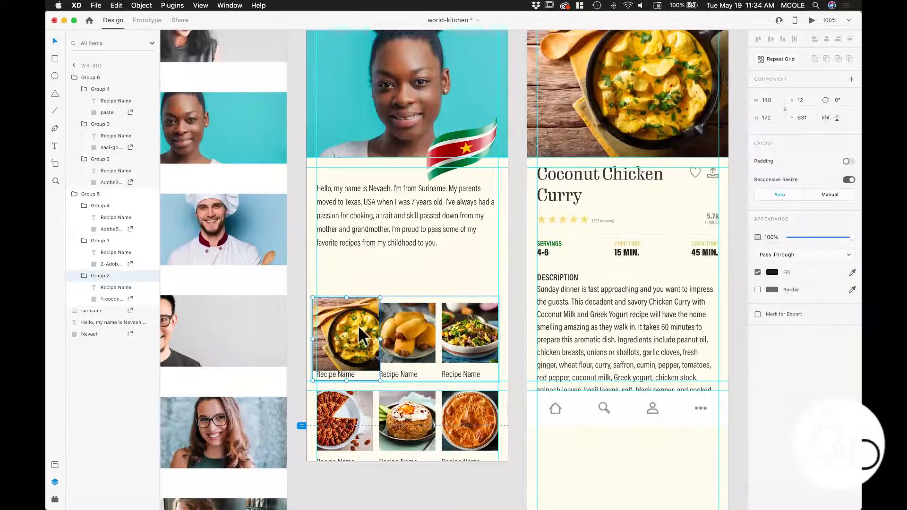
- Undo the resizing and repositioning of the first curry photo and clear the selection
key("super+z")
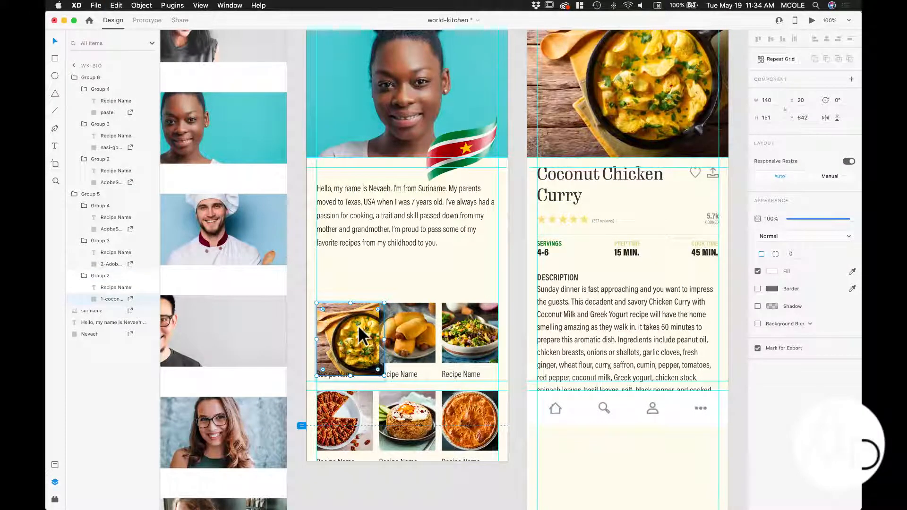
key("super+z")
left_click(370, 284)
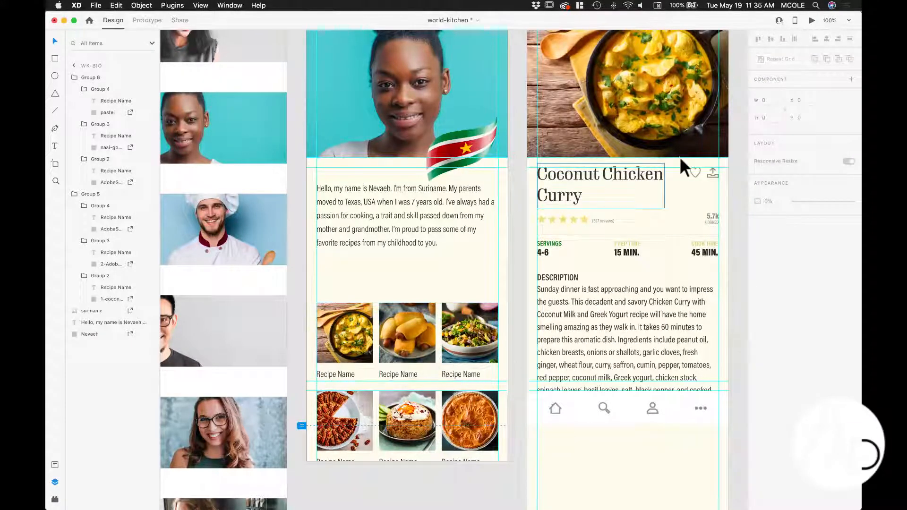
- Preview the bio screen and scroll through it to check the two rows of recipe photos
left_click(811, 21)
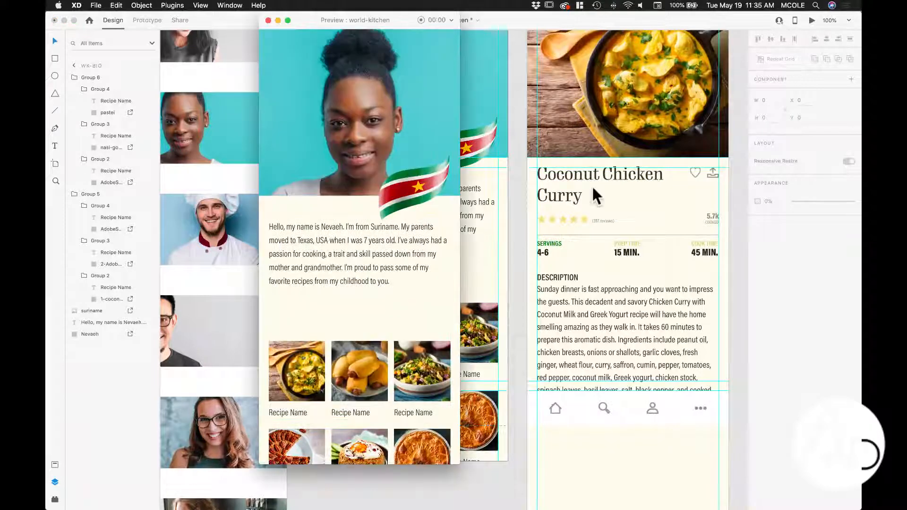
scroll(378, 309, "down", 2)
scroll(376, 304, "up", 2)
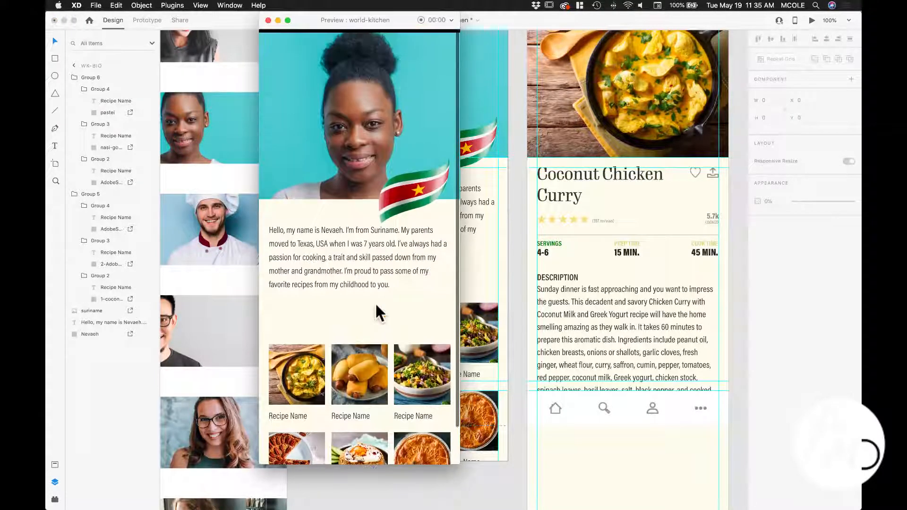
scroll(377, 306, "down", 2)
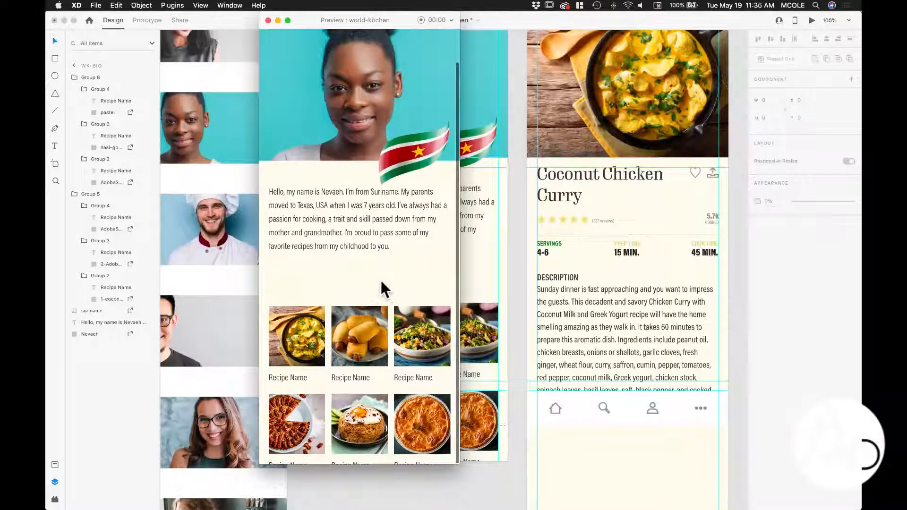
- Scroll through the bio screen preview once more, close it and clear the canvas selection
scroll(382, 289, "up", 2)
scroll(382, 283, "down", 2)
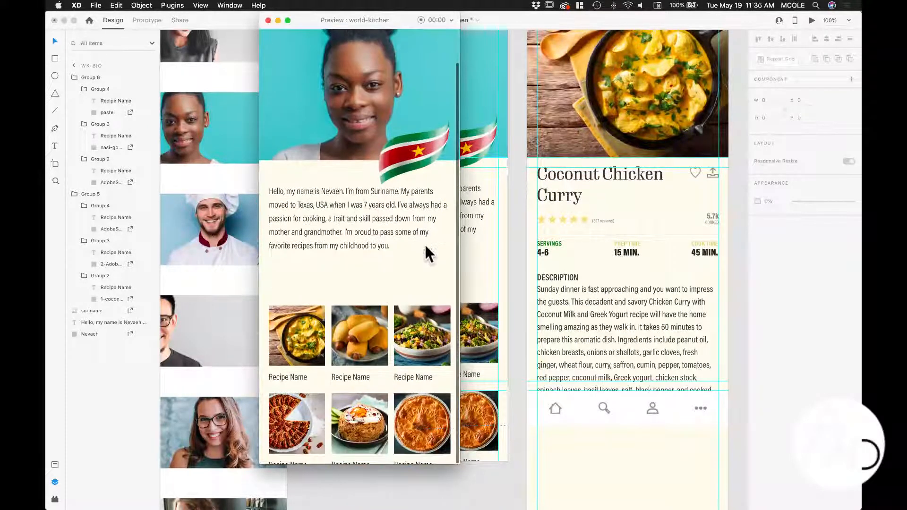
left_click(268, 21)
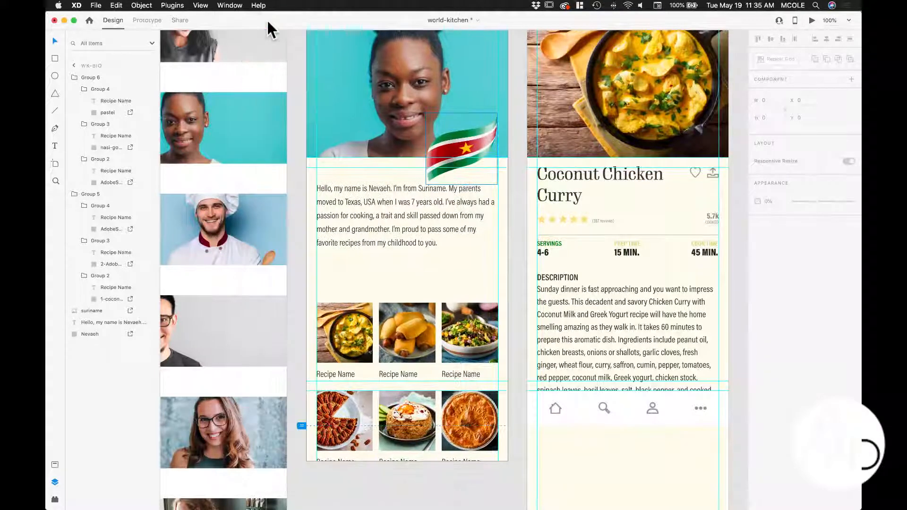
left_click(299, 92)
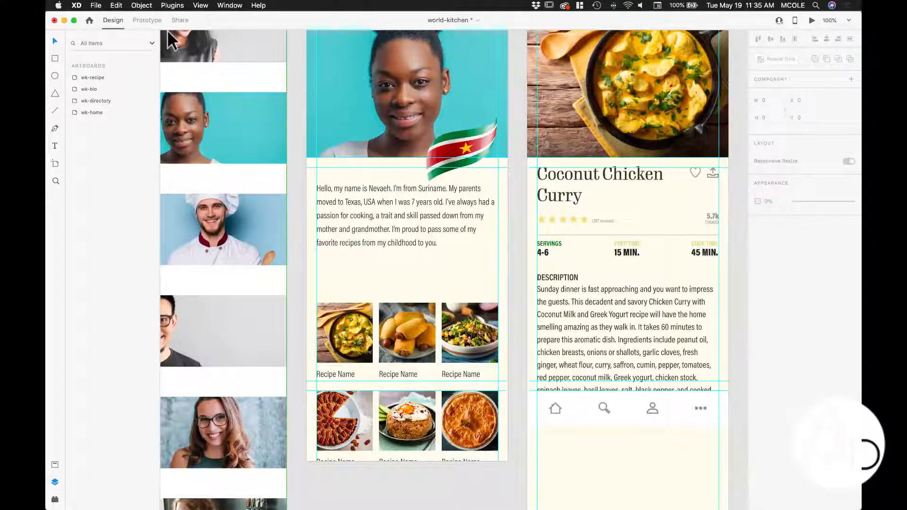
- In Prototype mode, link the first curry photo and its Recipe Name label to the wk-recipe artboard as tap transitions
left_click(145, 20)
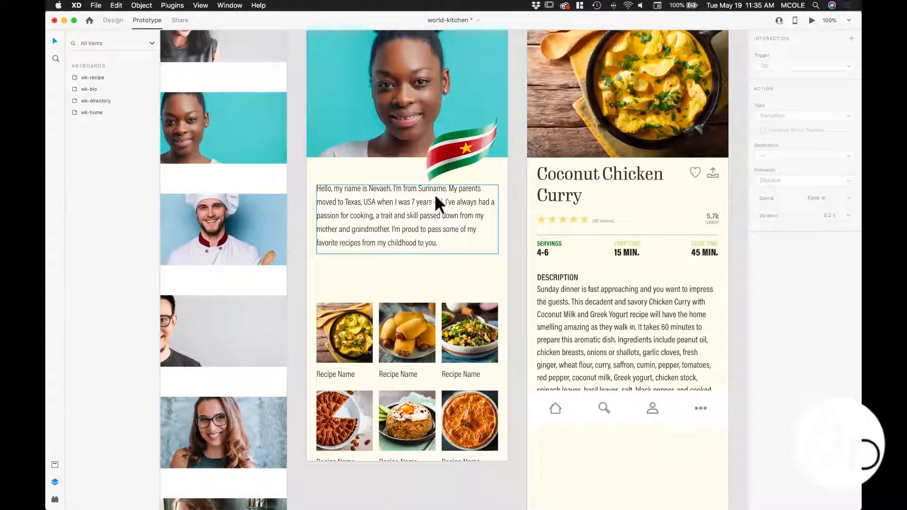
double_click(341, 332)
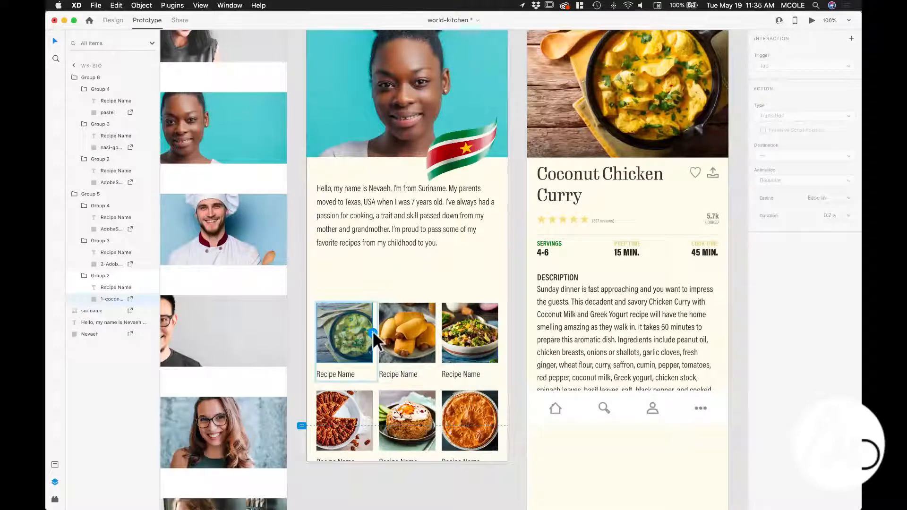
left_click_drag(373, 332, 537, 260)
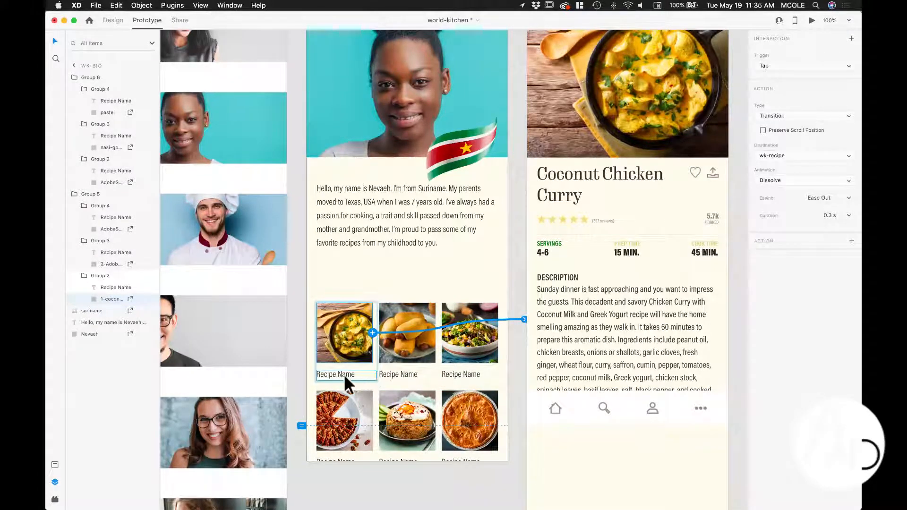
left_click(344, 374)
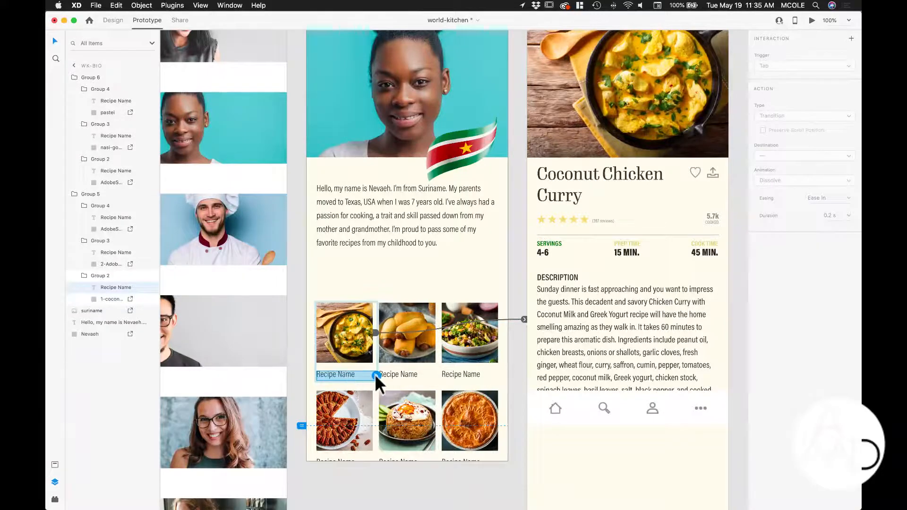
left_click_drag(376, 375, 531, 351)
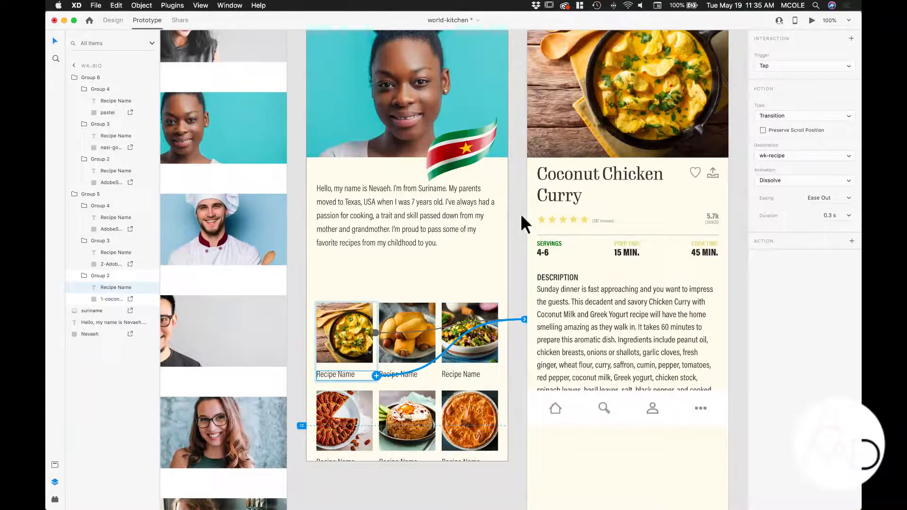
- Preview the prototype and test the links from the curry photo and its label, returning to the bio screen each time
left_click(811, 21)
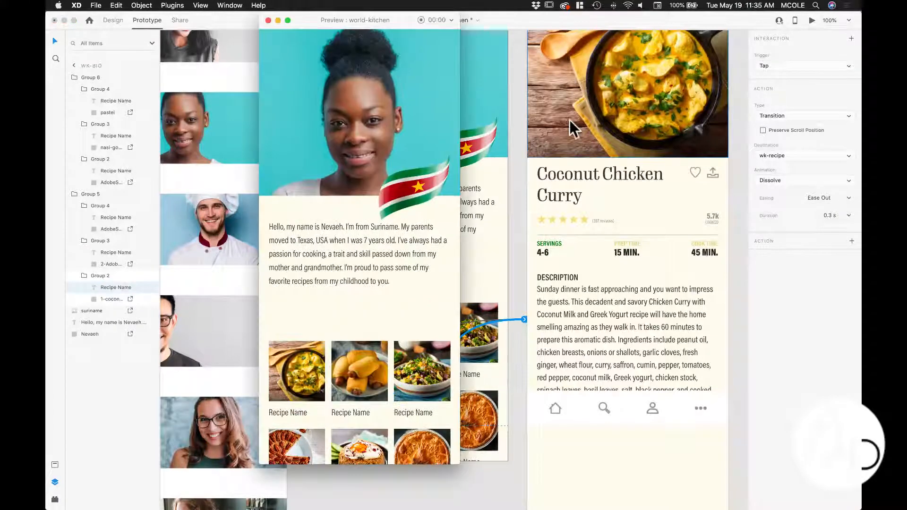
left_click(298, 366)
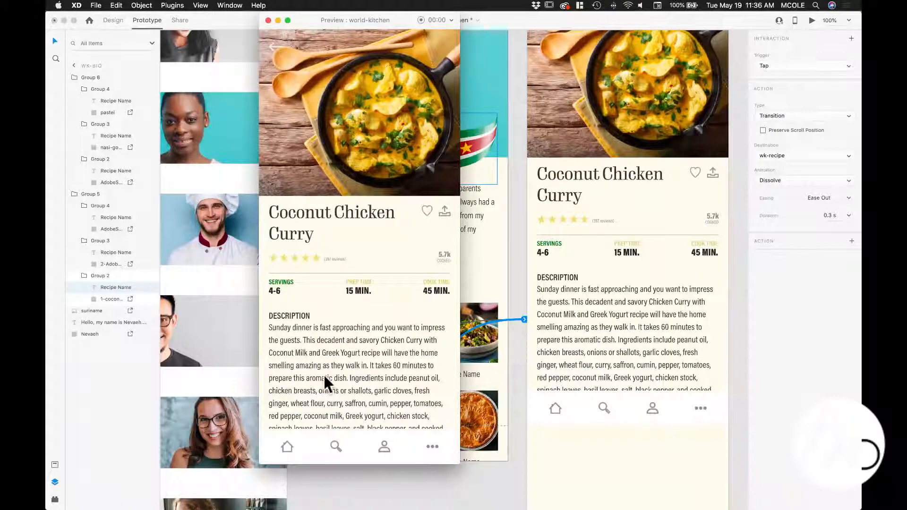
left_click(274, 48)
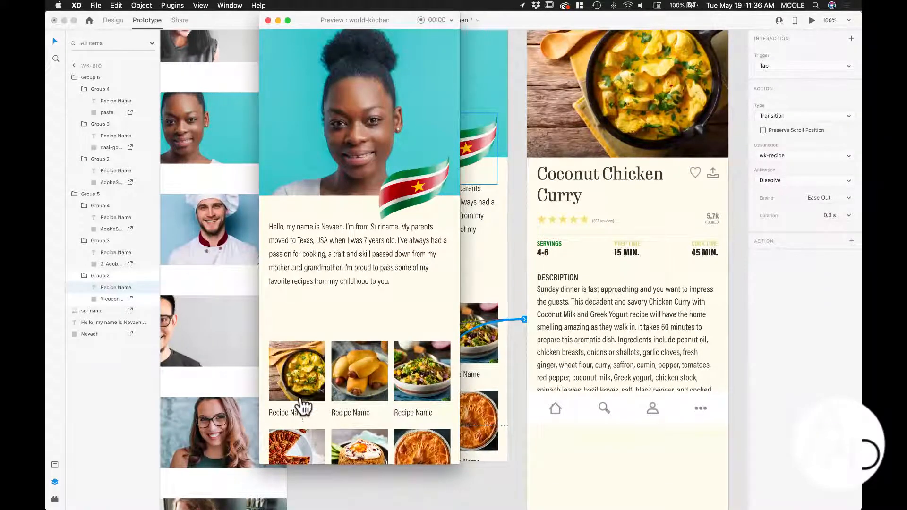
left_click(297, 418)
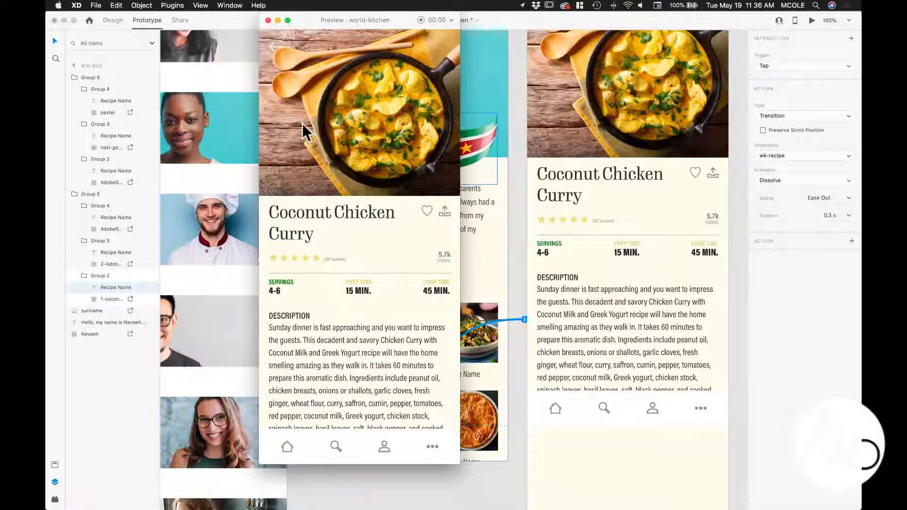
left_click(273, 47)
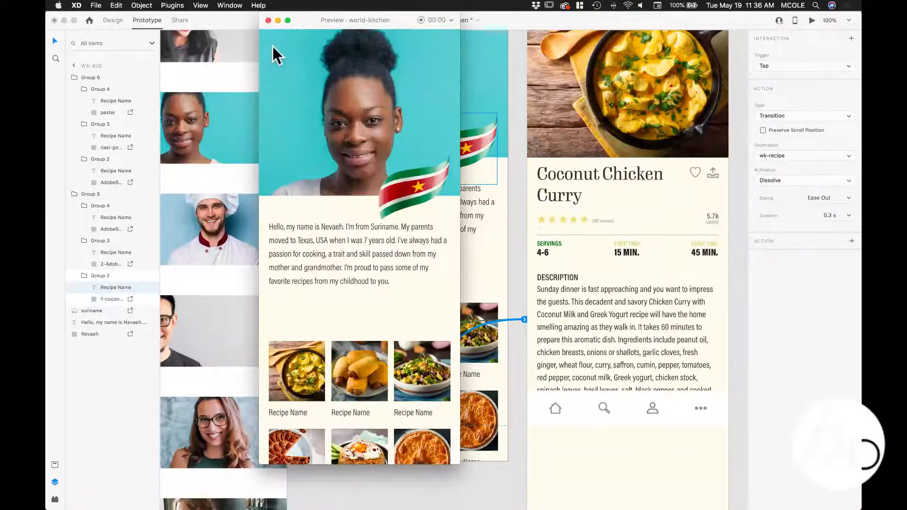
left_click(268, 21)
- Set the animation of the curry photo's transition to wk-recipe to Slide Left
scroll(368, 95, "up", 5)
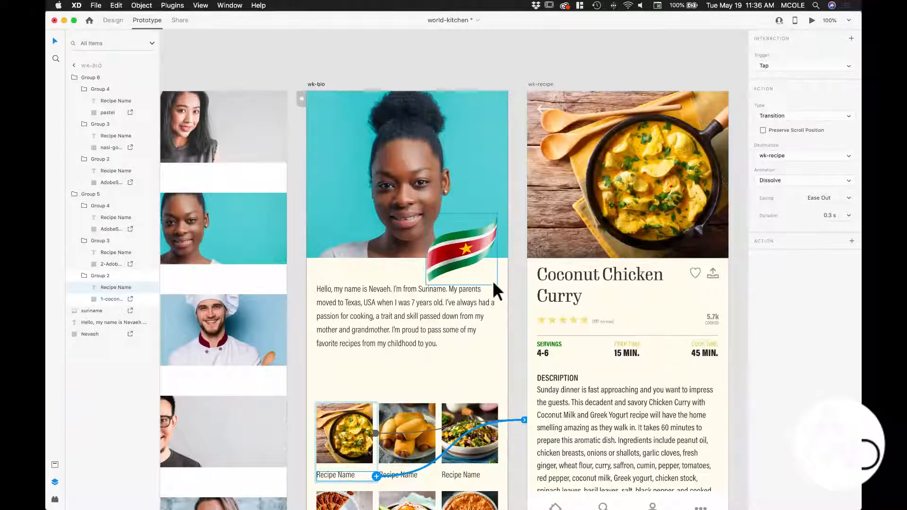
scroll(469, 287, "down", 5)
left_click(517, 299)
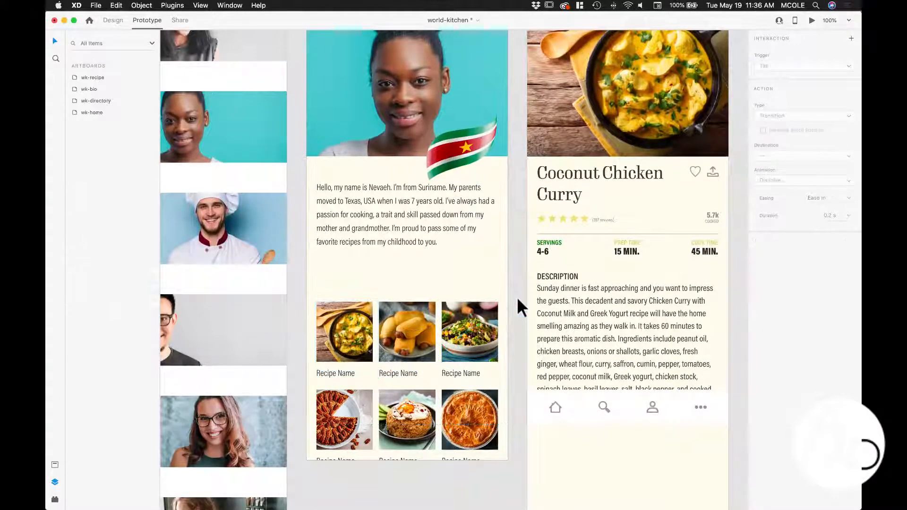
left_click(354, 335)
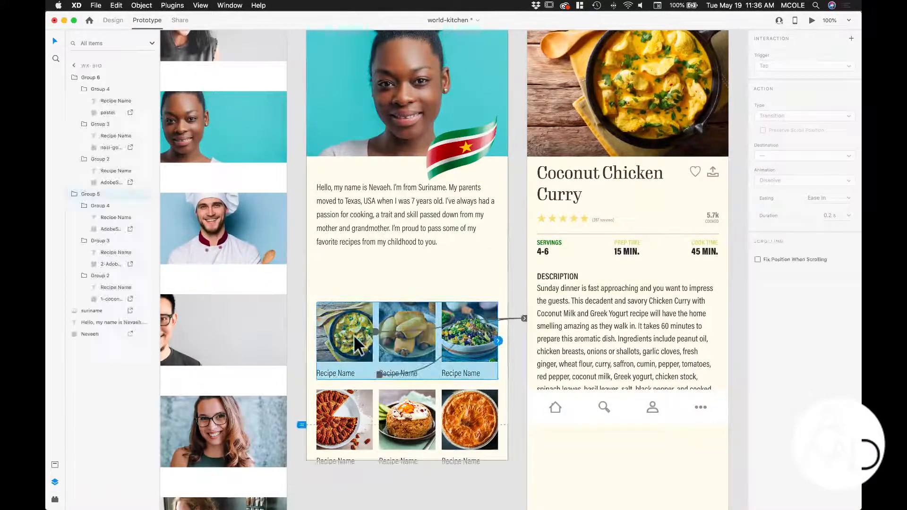
double_click(353, 334)
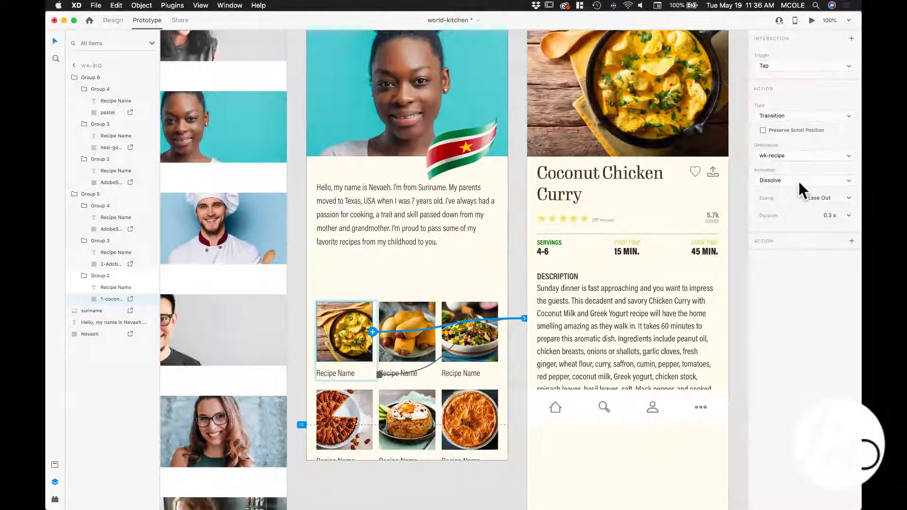
left_click(800, 179)
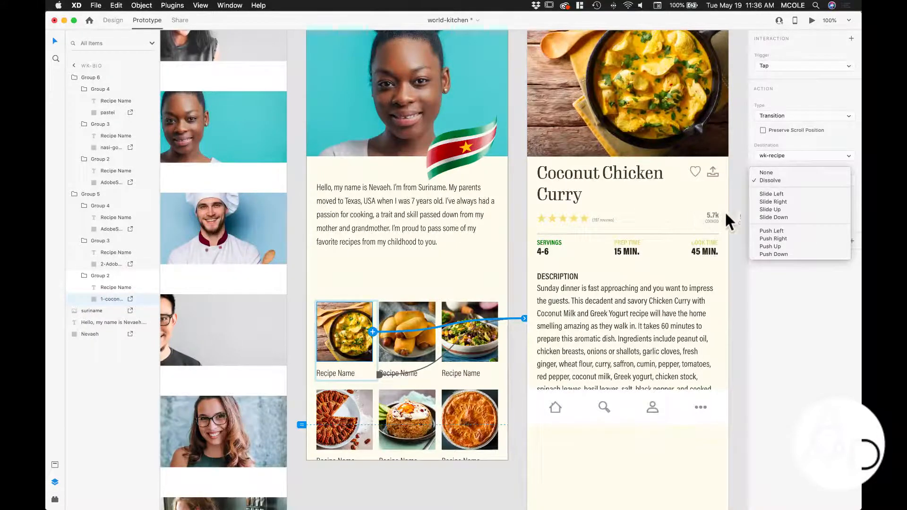
left_click(771, 194)
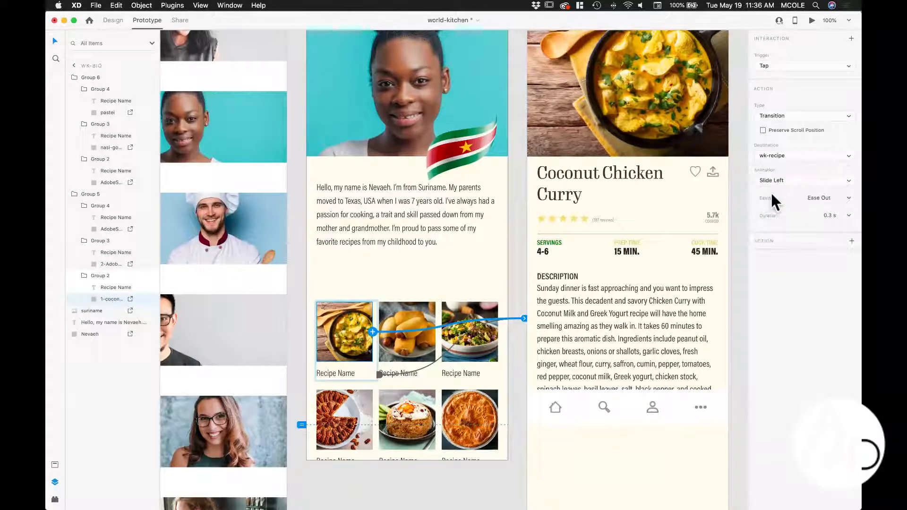
- Preview the curry photo's slide transition by repeatedly opening the recipe screen and going back, and close the preview
left_click(811, 20)
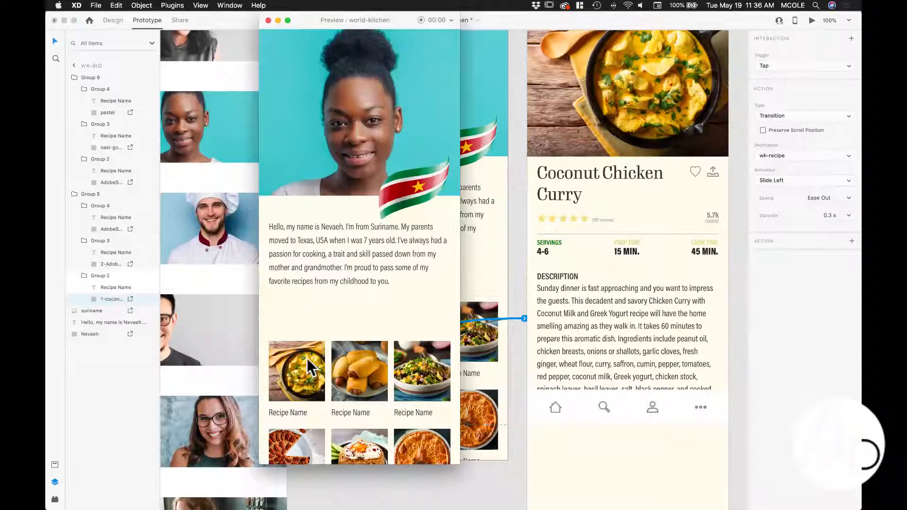
left_click(306, 359)
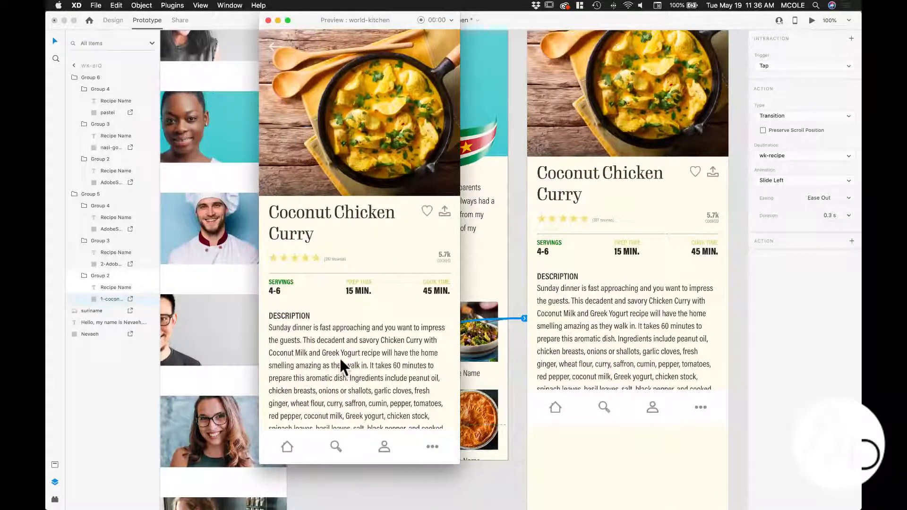
left_click(272, 46)
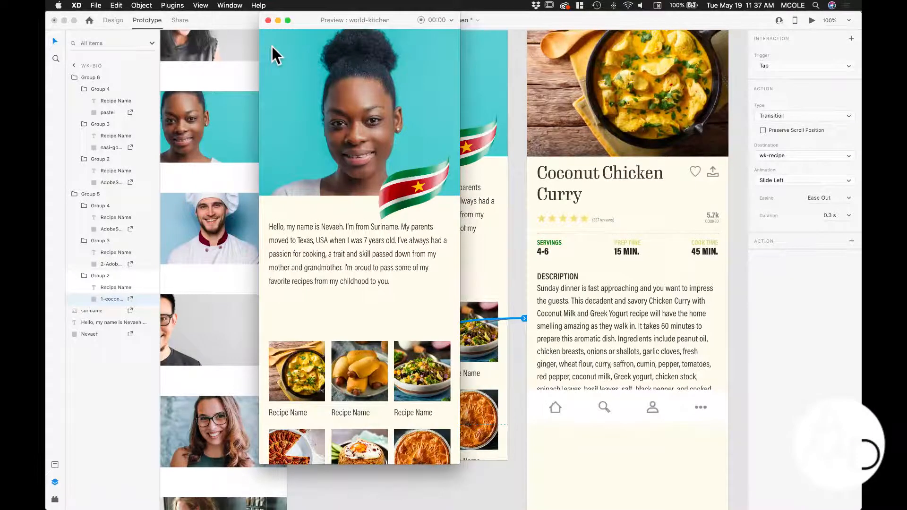
left_click(302, 377)
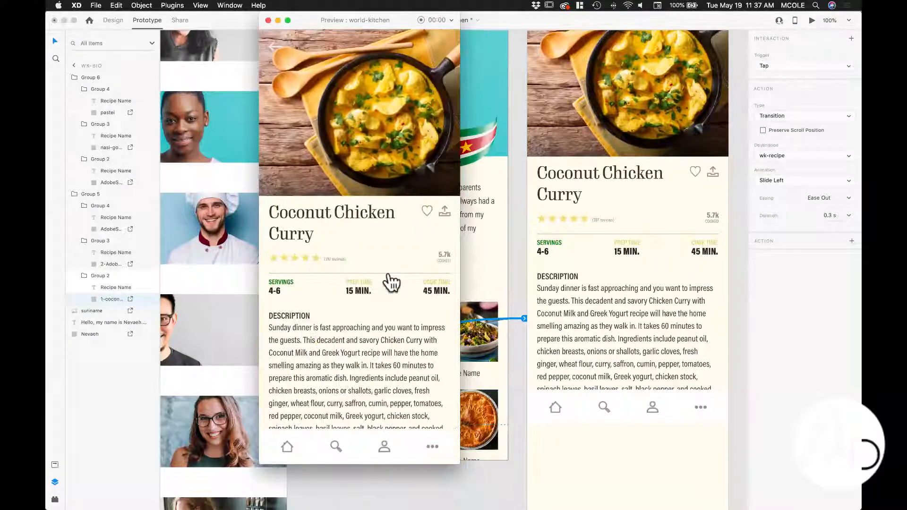
left_click(275, 47)
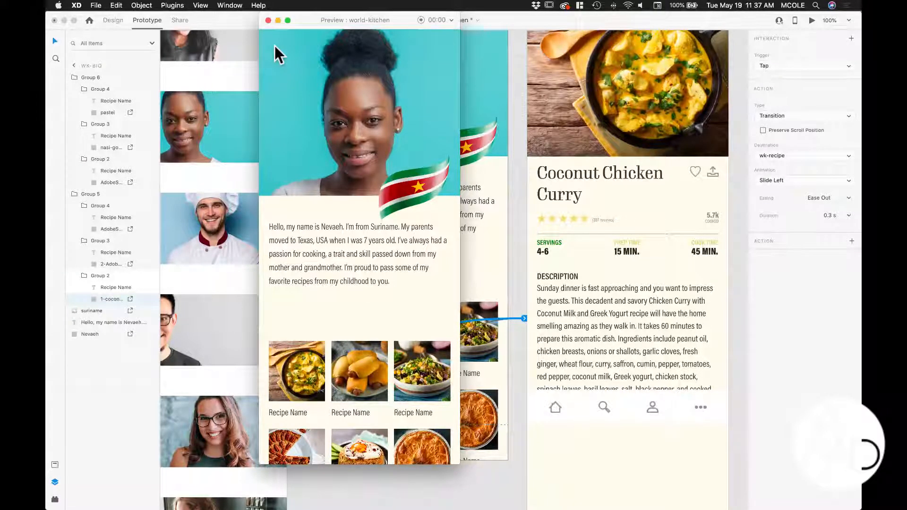
left_click(306, 374)
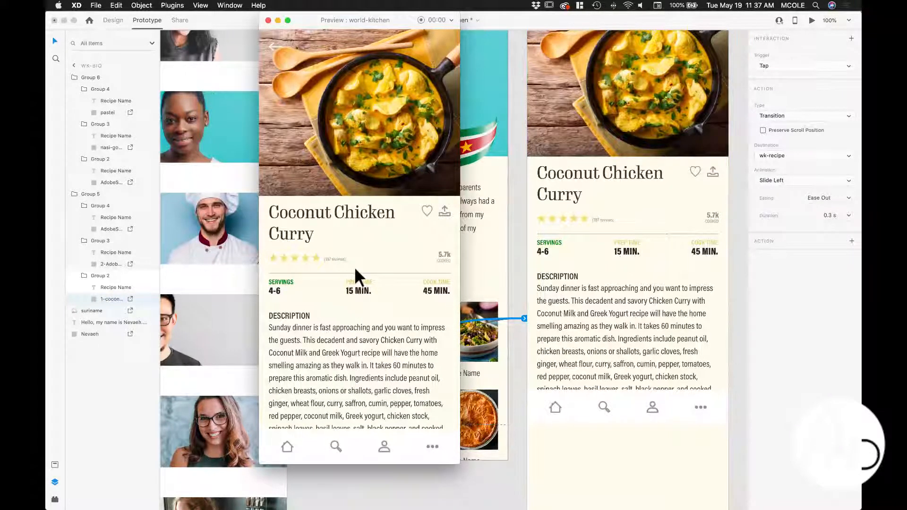
left_click(275, 53)
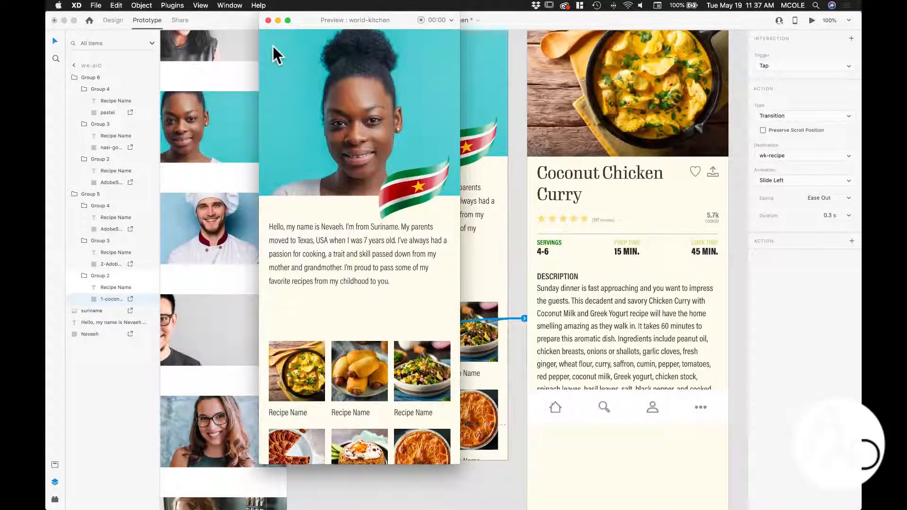
left_click(268, 21)
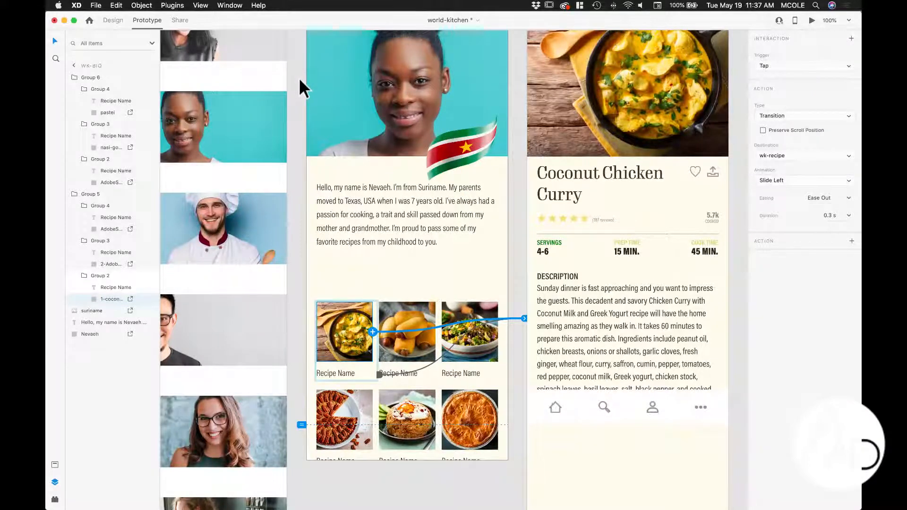
- Bring wk-directory into view, examine the share link's view setting options in Share mode and choose Design Review
scroll(299, 77, "up", 4)
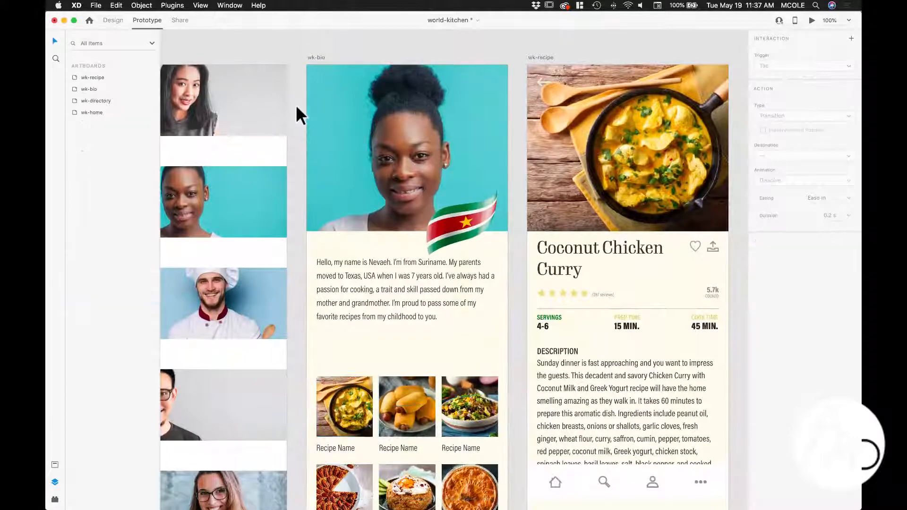
left_click(296, 100)
scroll(296, 100, "left", 2)
scroll(297, 100, "left", 2)
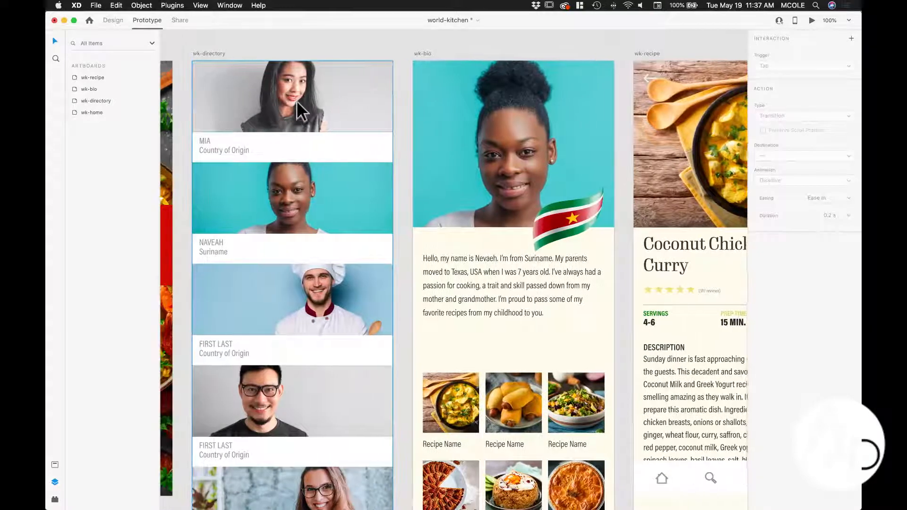
left_click(180, 20)
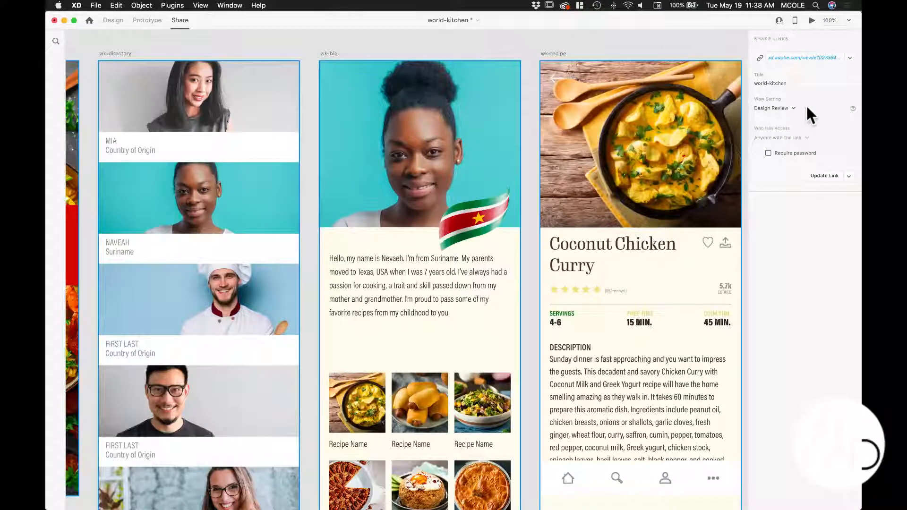
left_click(793, 109)
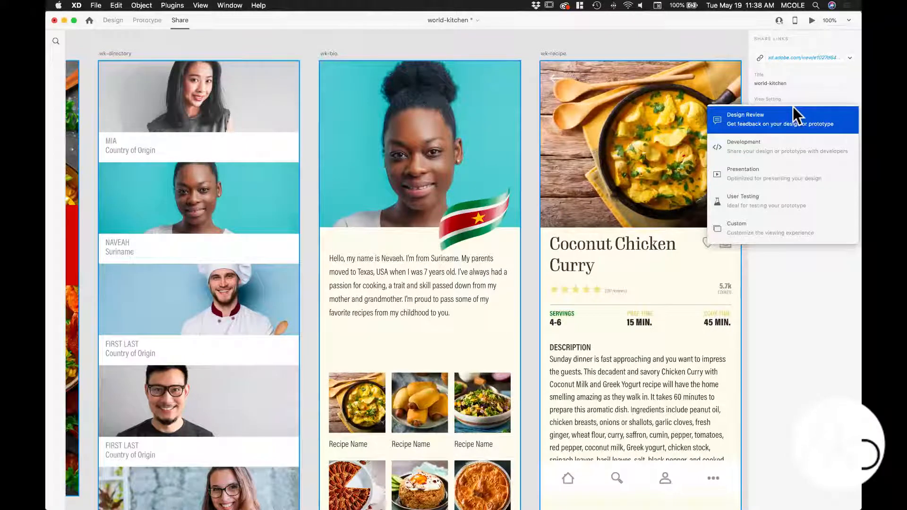
left_click(758, 118)
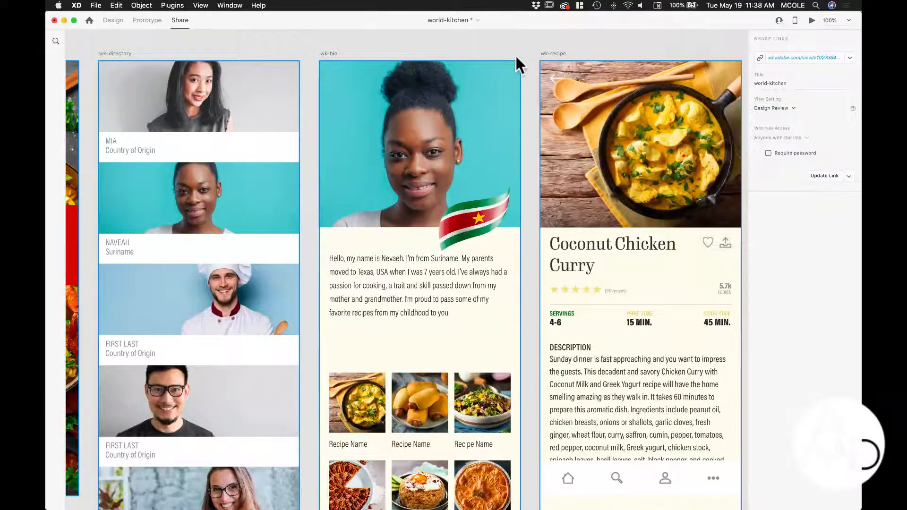
- Return through Prototype mode to Design mode and switch to Ecamm Live
left_click(147, 20)
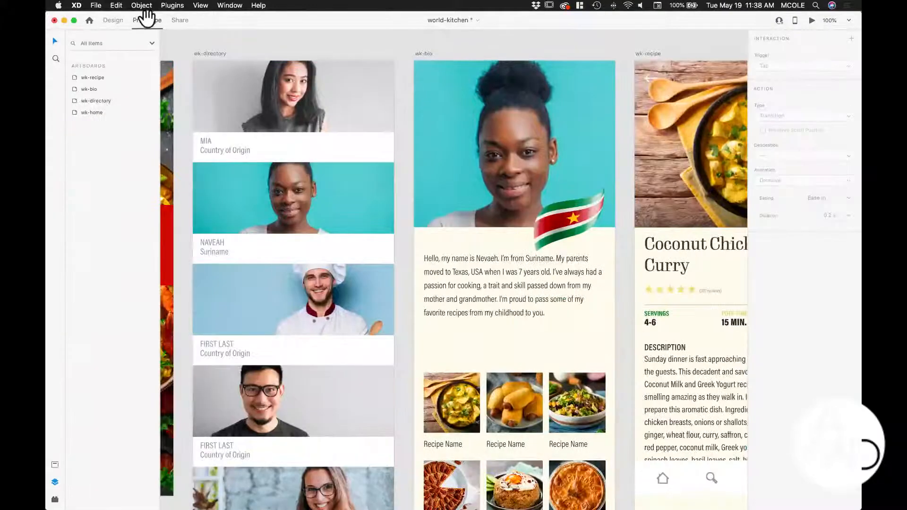
left_click(112, 21)
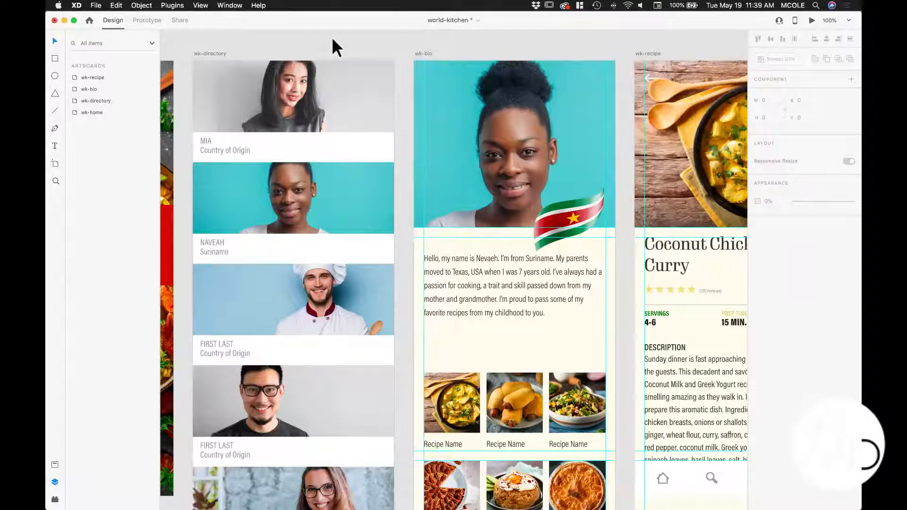
key("super+Tab")
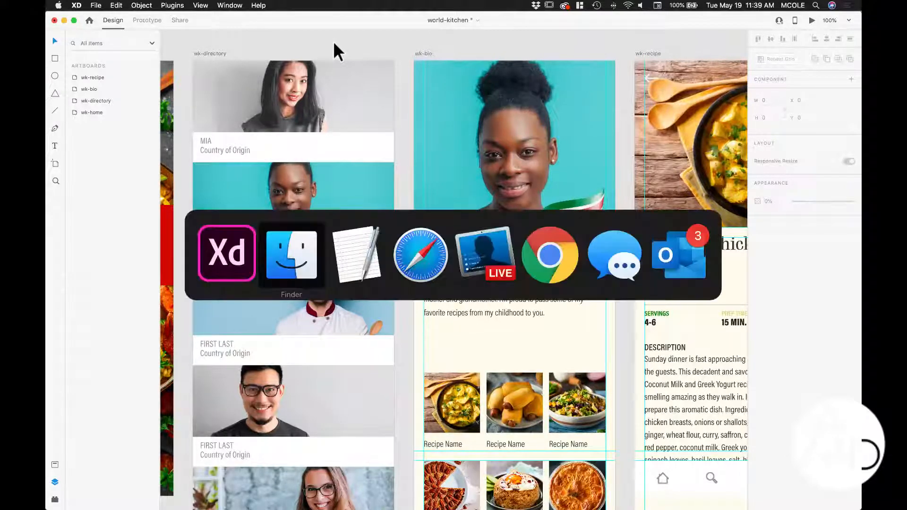
key("super+Tab")
key("super+Tab")
key("super+Tab")
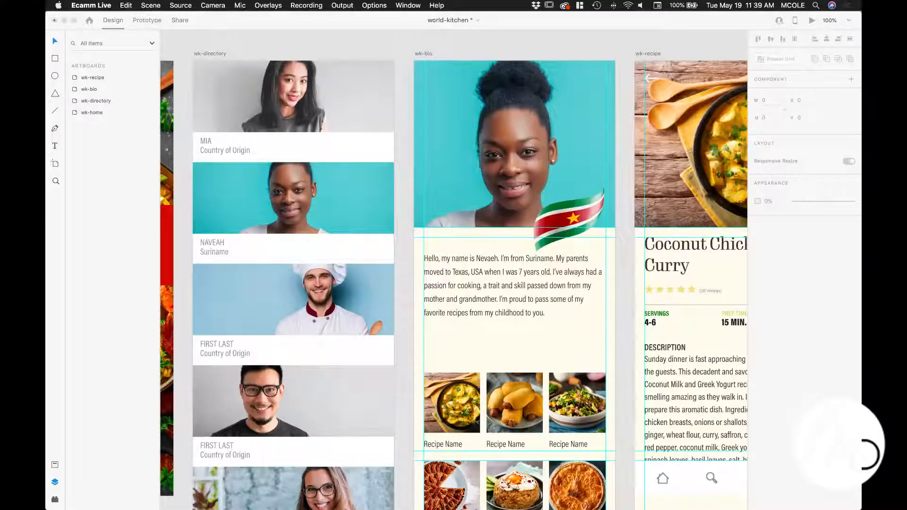